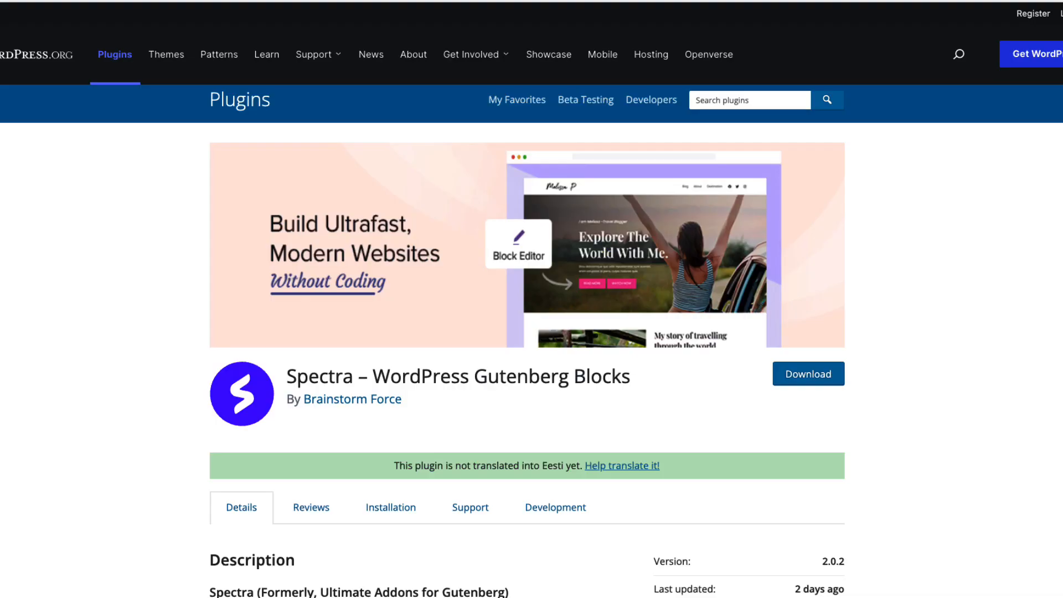
Step: Review the Spectra plugin's details and ratings on its WordPress.org plugin page
{"action": "scroll", "coordinate": [177, 218], "scroll_direction": "down", "scroll_amount": 4}
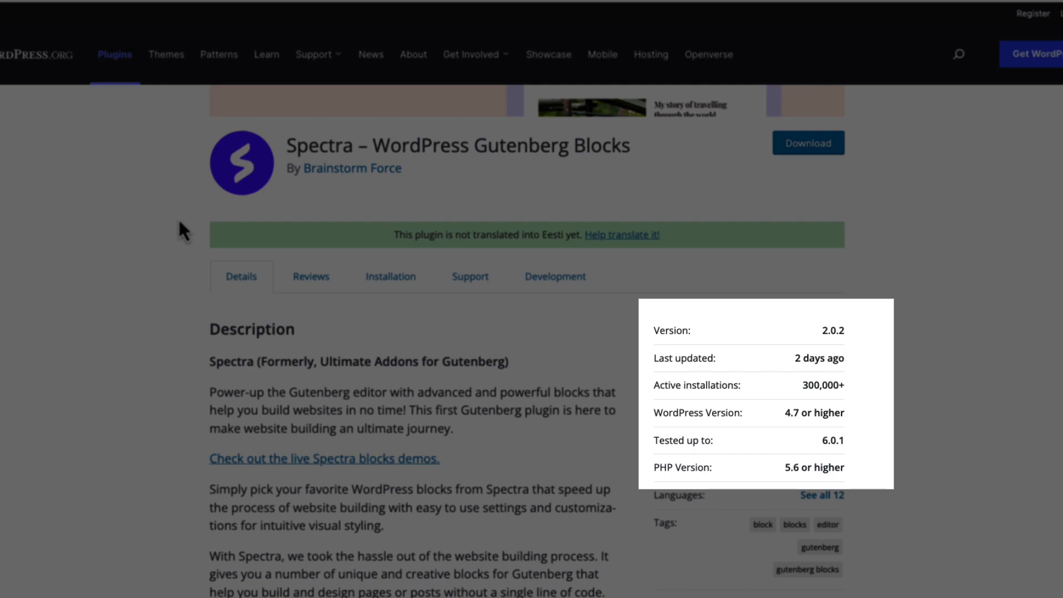
{"action": "scroll", "coordinate": [179, 223], "scroll_direction": "down", "scroll_amount": 4}
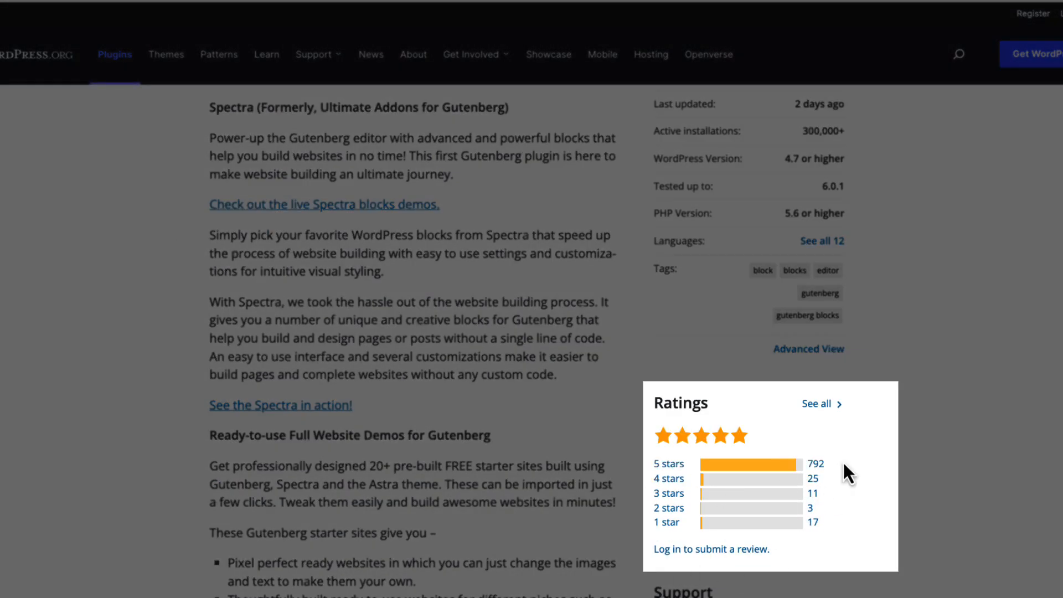
{"action": "scroll", "coordinate": [480, 339], "scroll_direction": "up", "scroll_amount": 4}
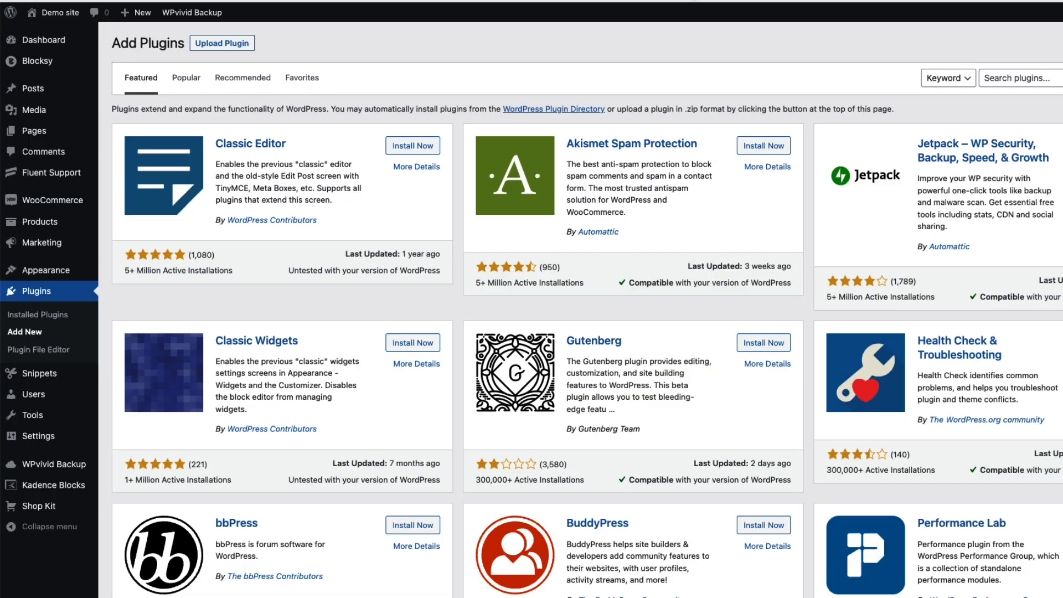
Step: Search the plugin directory for spectra, then install and activate Spectra – WordPress Gutenberg Blocks
{"action": "left_click", "coordinate": [1035, 79]}
{"action": "type", "text": "spectra"}
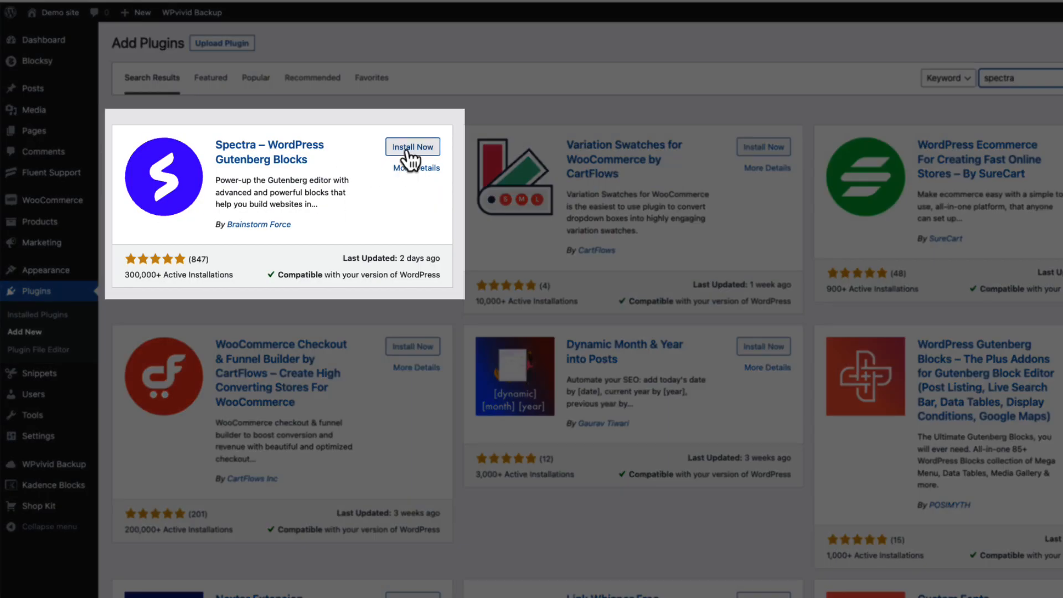
{"action": "left_click", "coordinate": [409, 153]}
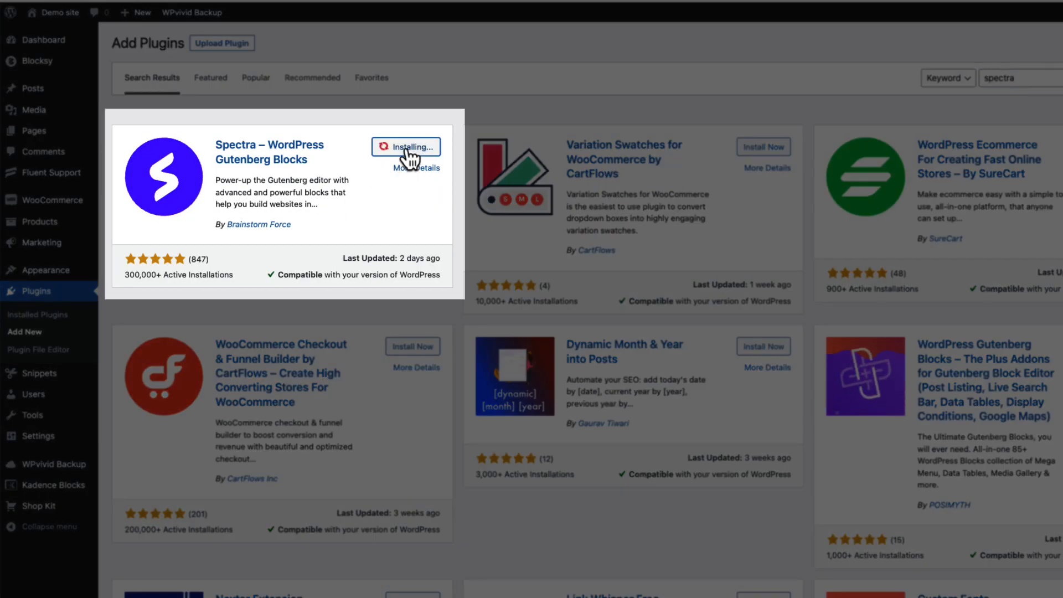
{"action": "left_click", "coordinate": [410, 154]}
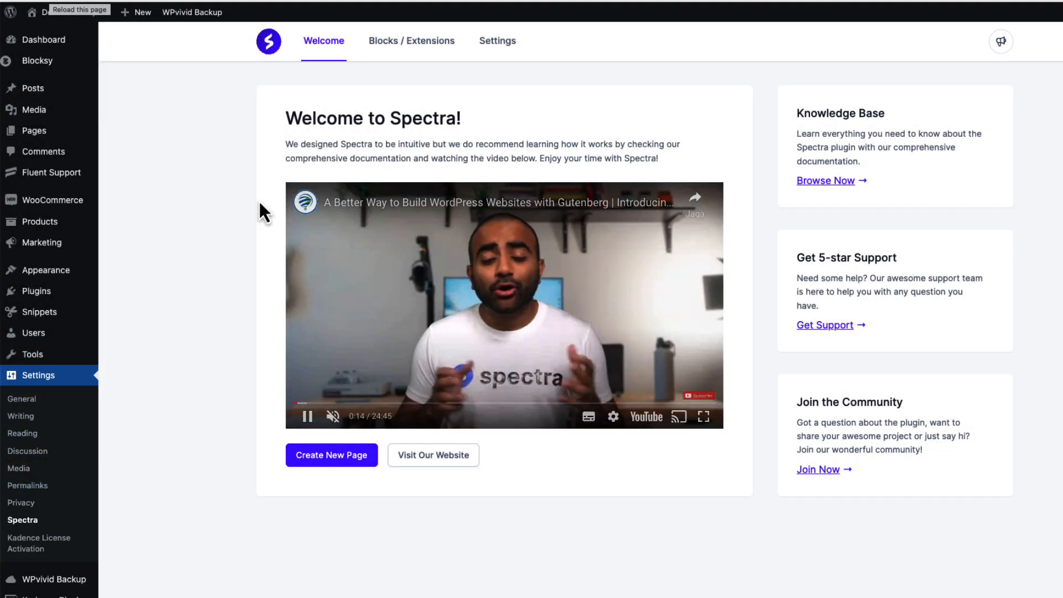
Step: Deactivate the Form block in Spectra's Blocks / Extensions list
{"action": "left_click", "coordinate": [431, 46]}
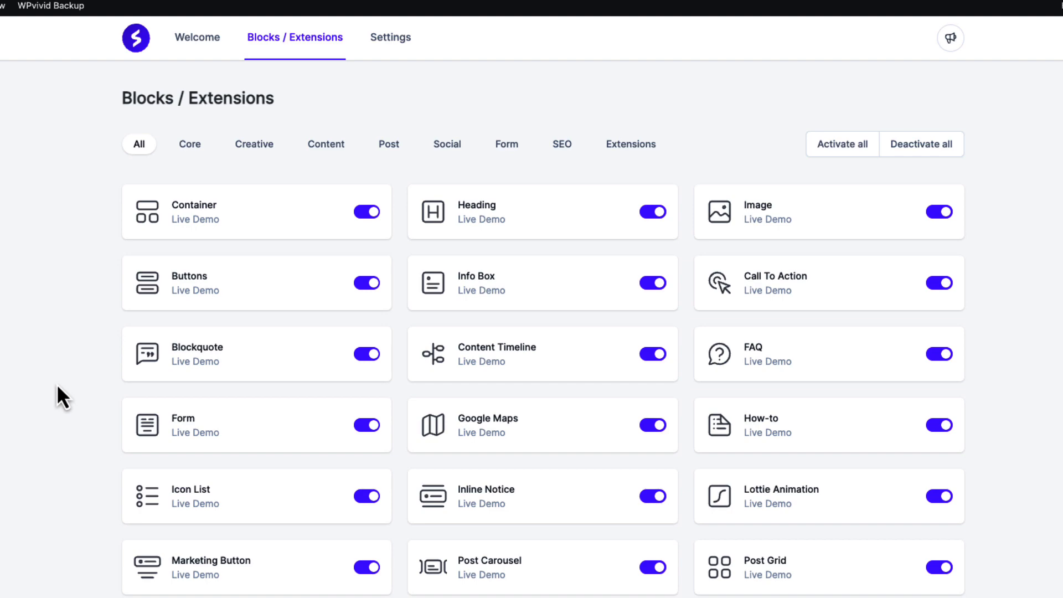
{"action": "left_click", "coordinate": [271, 426]}
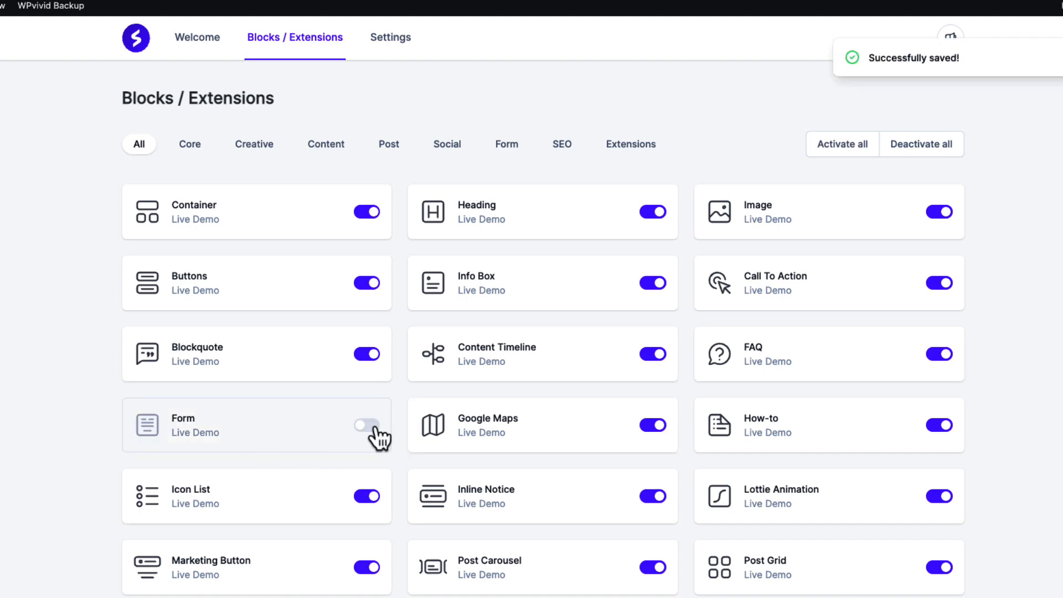
{"action": "scroll", "coordinate": [261, 441], "scroll_direction": "down", "scroll_amount": 6}
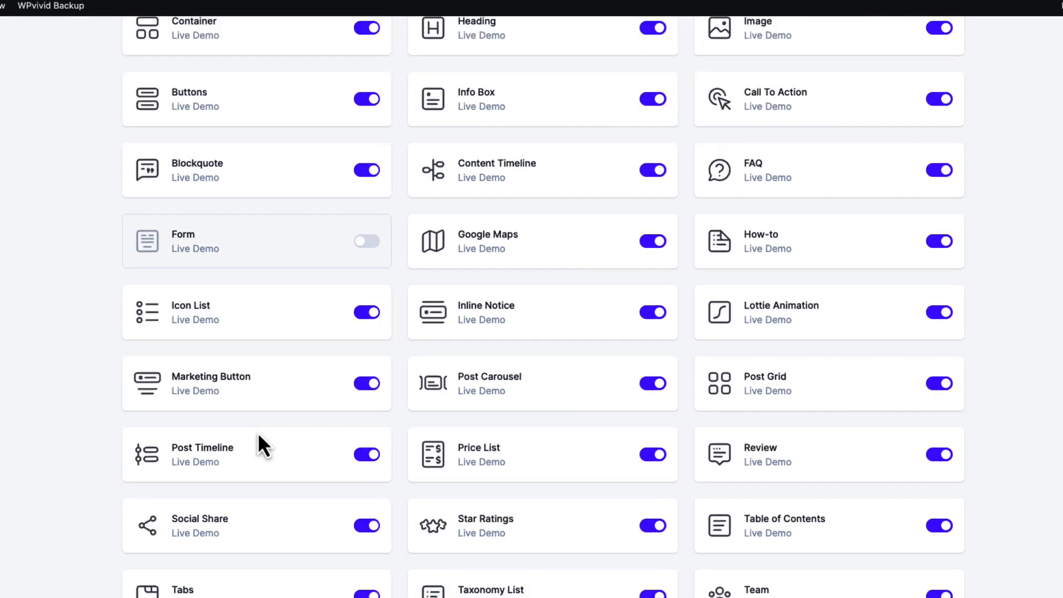
{"action": "scroll", "coordinate": [562, 501], "scroll_direction": "up", "scroll_amount": 6}
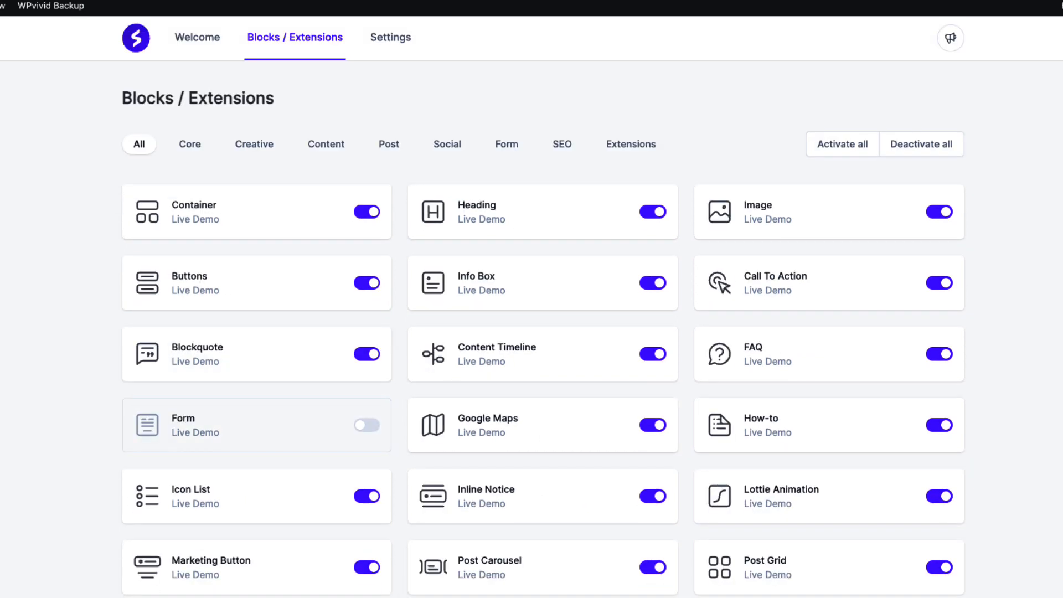
Step: Browse the block category filters Core, Creative, Content and Post, then return to All
{"action": "left_click", "coordinate": [191, 147]}
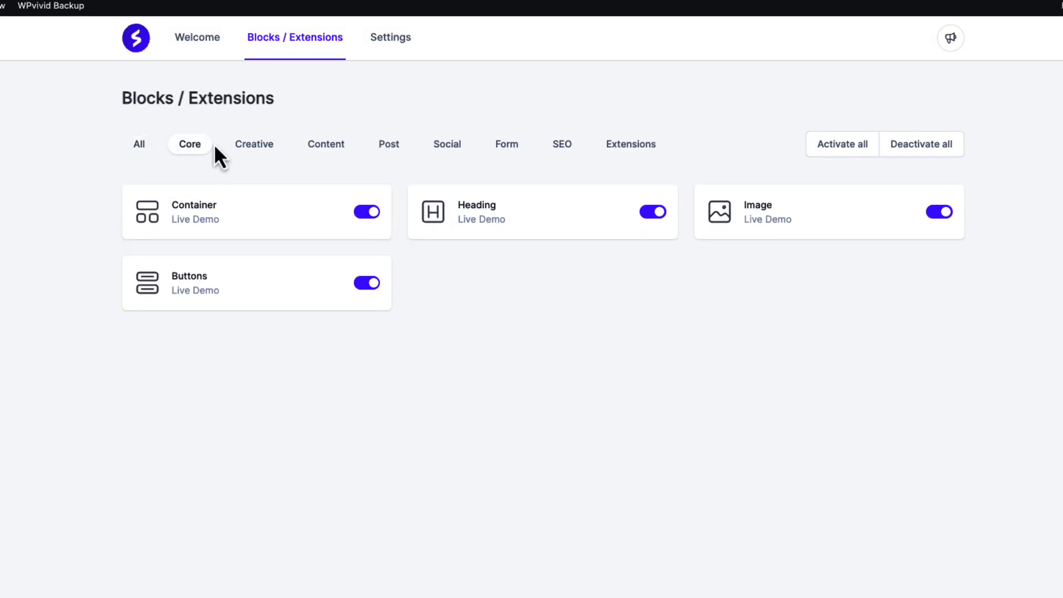
{"action": "left_click", "coordinate": [250, 146]}
{"action": "left_click", "coordinate": [321, 146]}
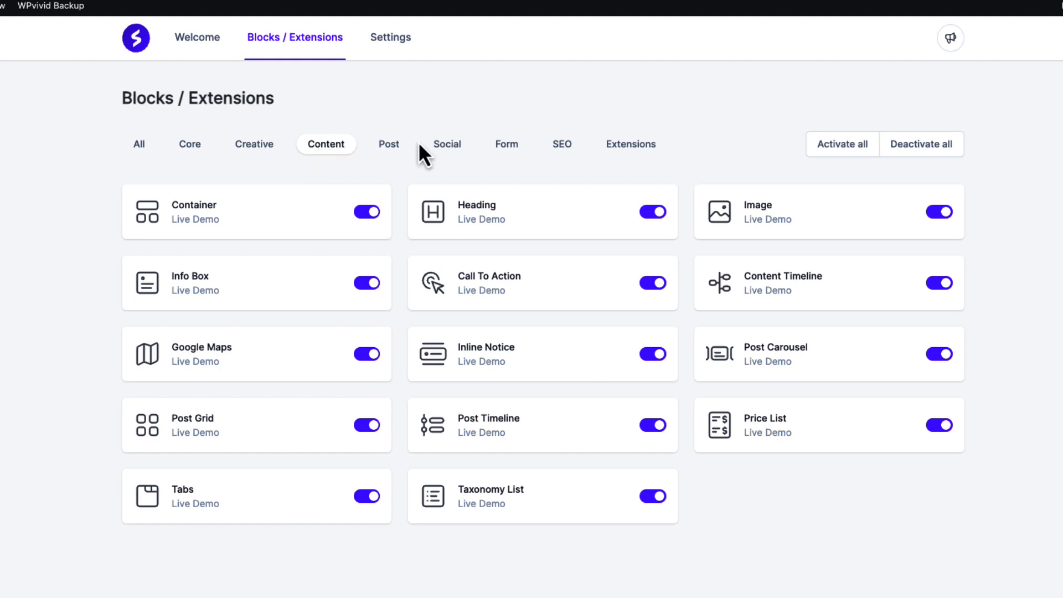
{"action": "left_click", "coordinate": [388, 146]}
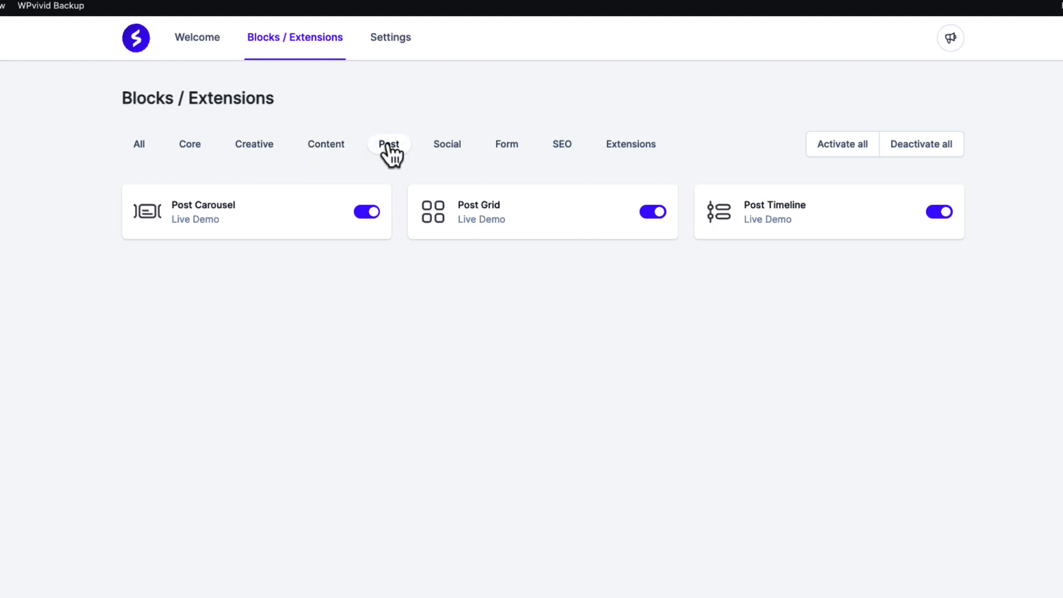
{"action": "left_click", "coordinate": [137, 156]}
Step: Activate all blocks and then deactivate all blocks
{"action": "left_click", "coordinate": [839, 145]}
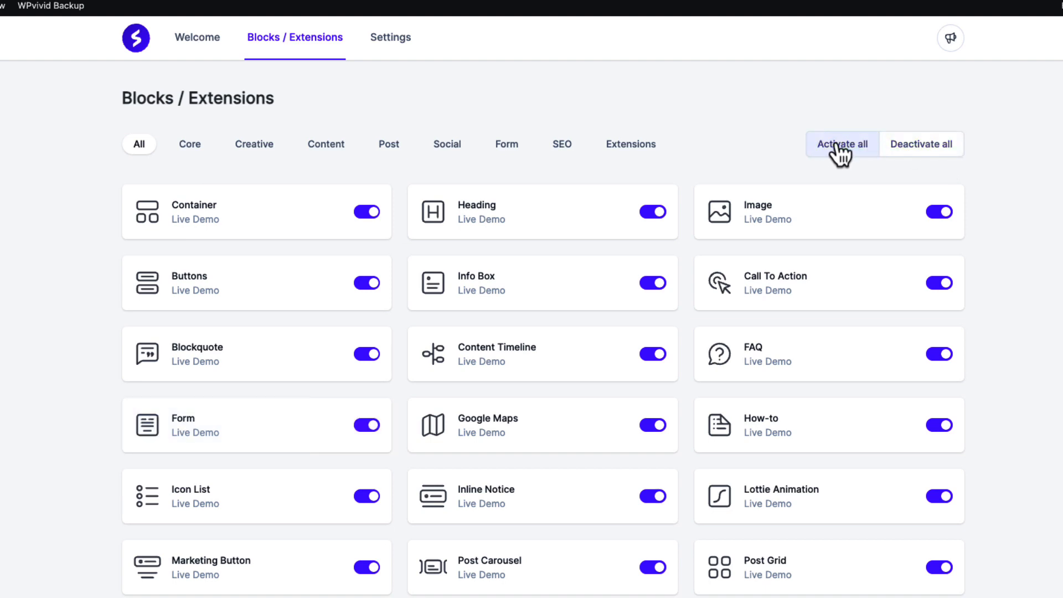
{"action": "left_click", "coordinate": [918, 145]}
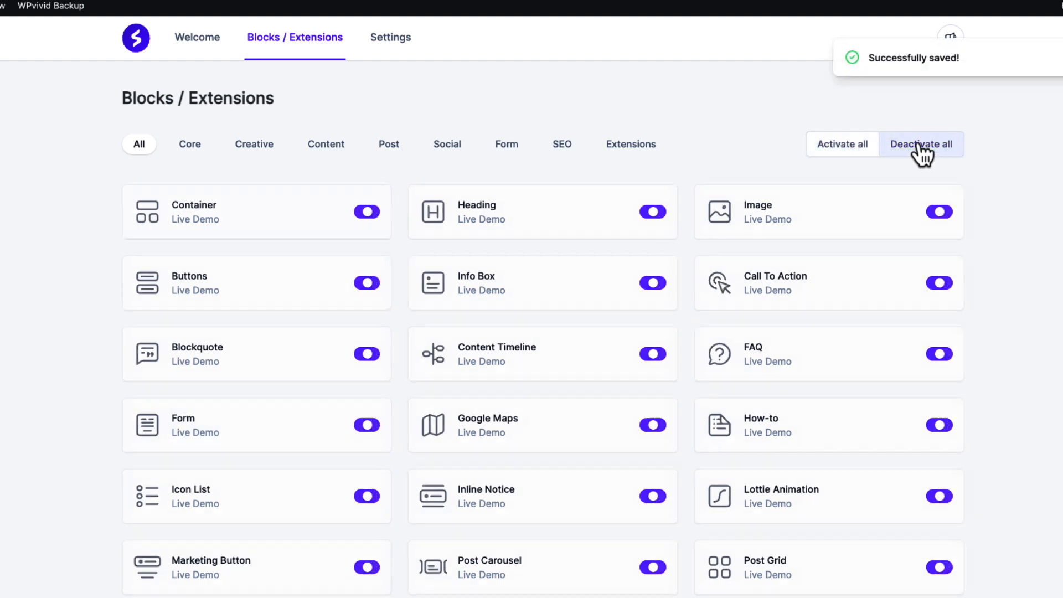
Step: Enable the Container and Heading blocks, then activate all blocks
{"action": "left_click", "coordinate": [363, 215]}
{"action": "left_click", "coordinate": [658, 219]}
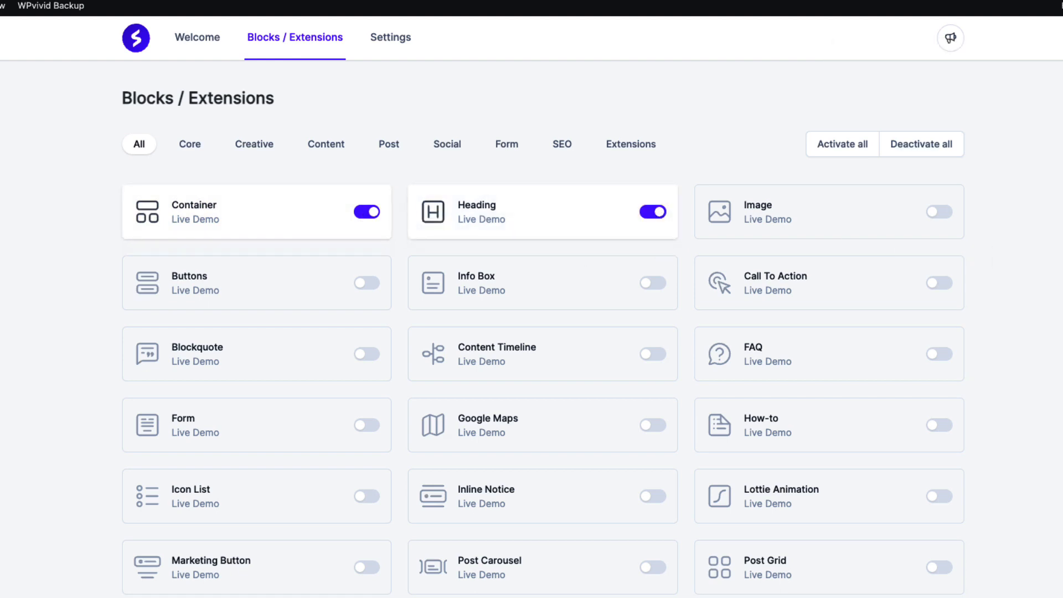
{"action": "left_click", "coordinate": [832, 155]}
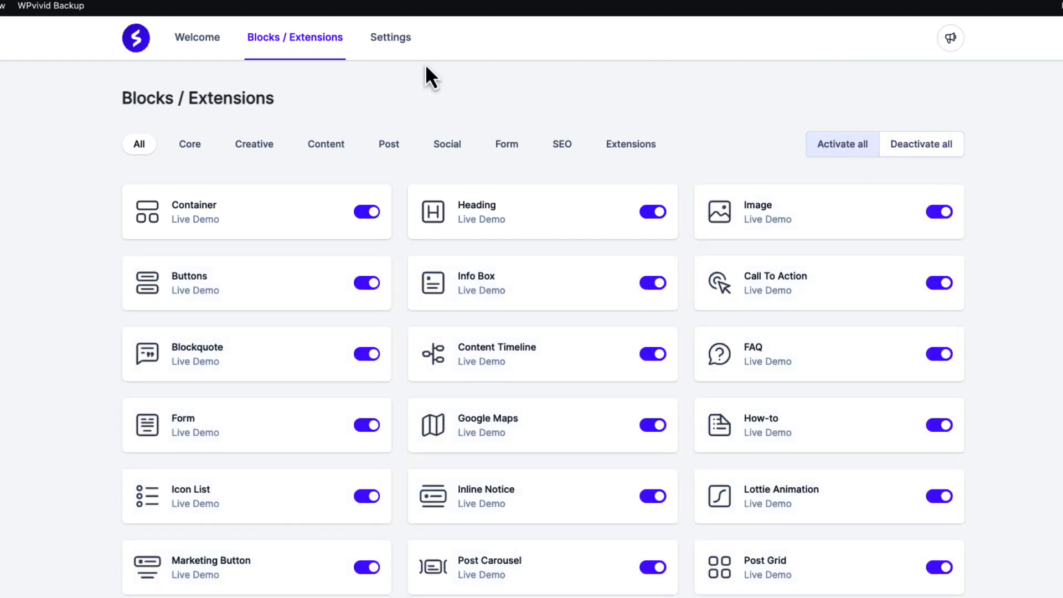
Step: Set Spectra's Default Content Width to 1280 px in the editor settings
{"action": "left_click", "coordinate": [383, 42]}
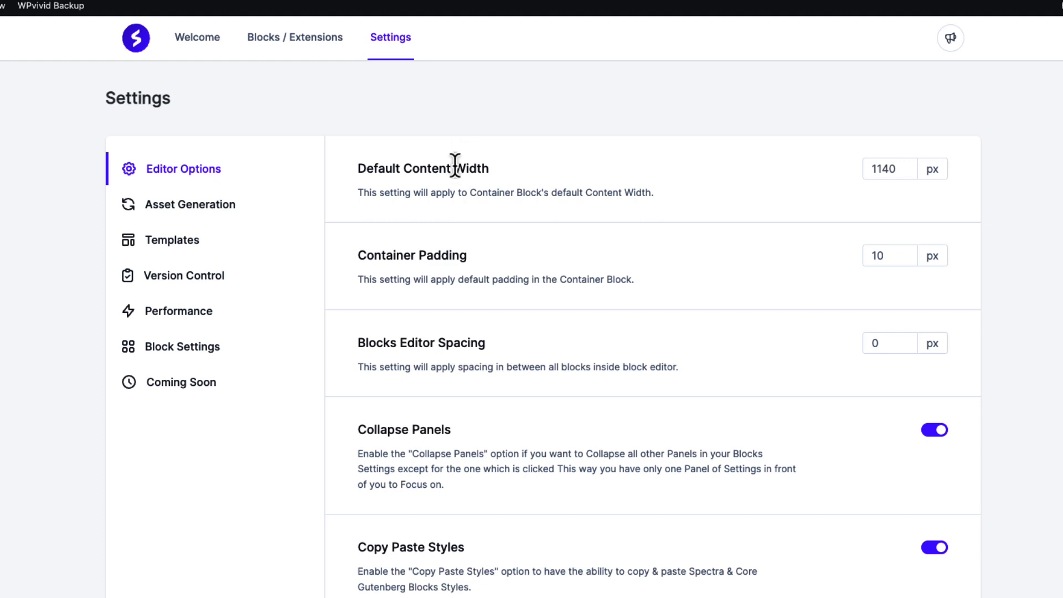
{"action": "left_click_drag", "start_coordinate": [900, 167], "coordinate": [873, 168]}
{"action": "type", "text": "1280"}
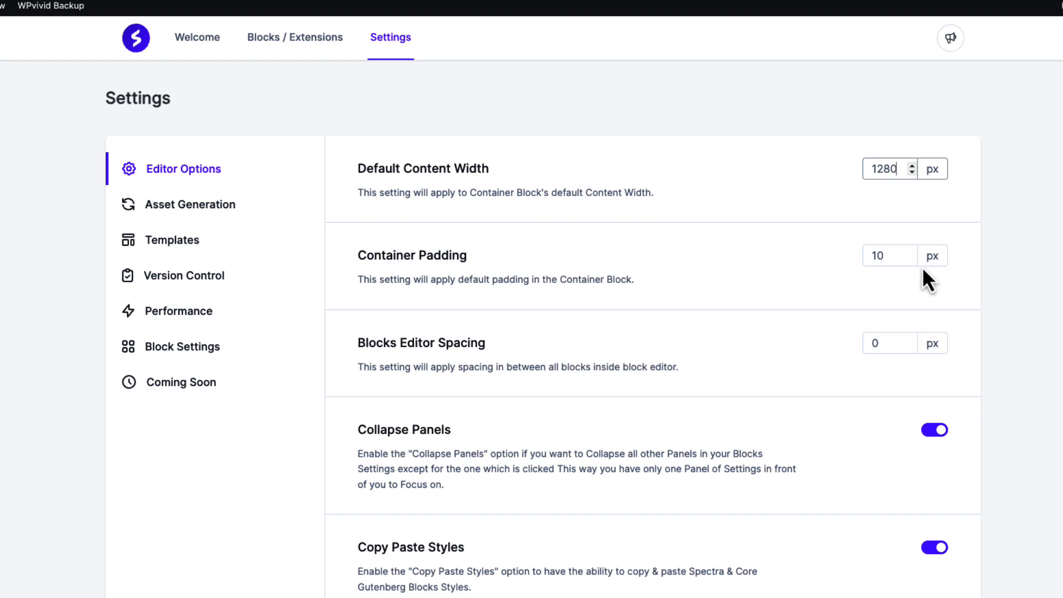
{"action": "left_click", "coordinate": [876, 256]}
Step: Enable Automatic Block Recovery in the editor options
{"action": "scroll", "coordinate": [531, 332], "scroll_direction": "down", "scroll_amount": 3}
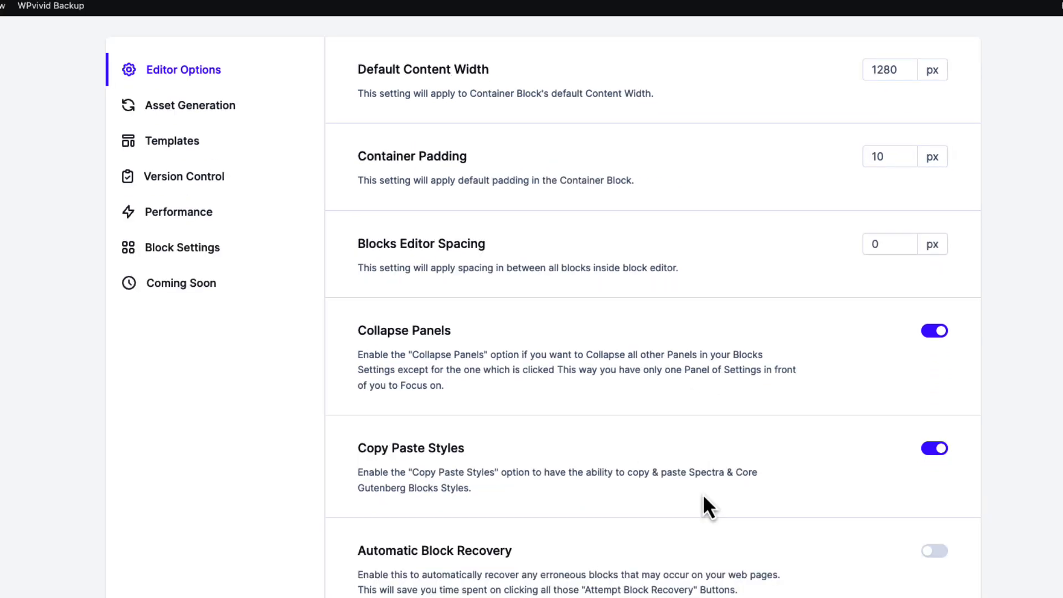
{"action": "left_click", "coordinate": [935, 552]}
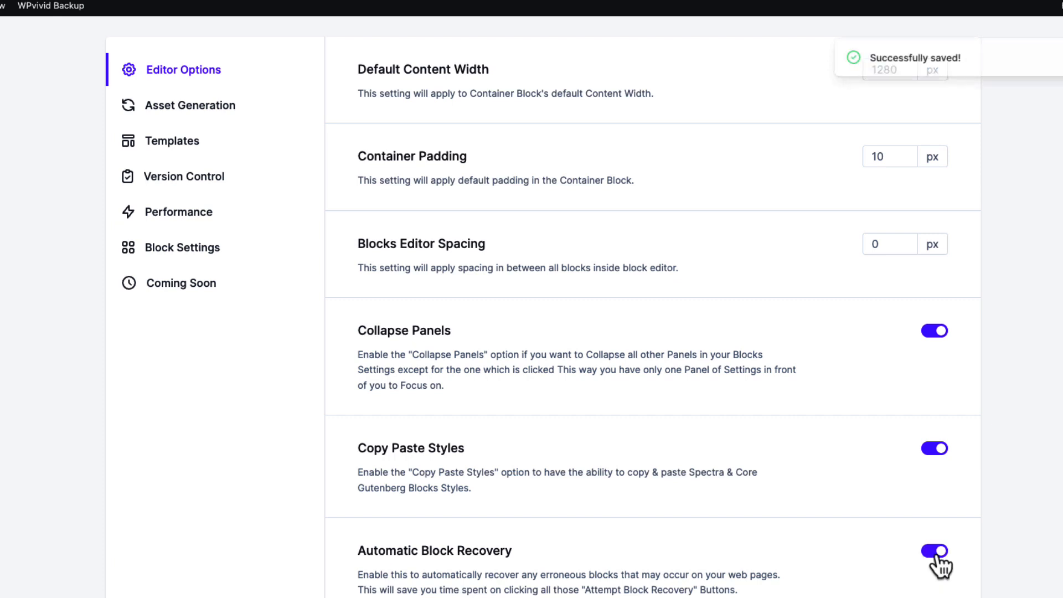
{"action": "scroll", "coordinate": [1058, 528], "scroll_direction": "up", "scroll_amount": 3}
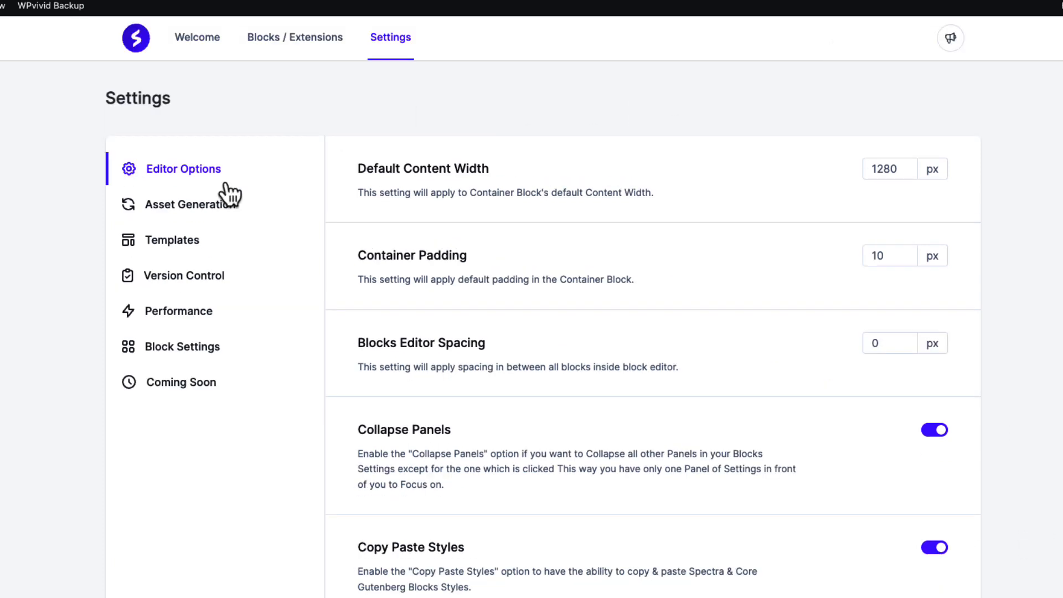
Step: Browse the Asset Generation, Templates and Version Control settings, including the rollback version list
{"action": "left_click", "coordinate": [181, 207]}
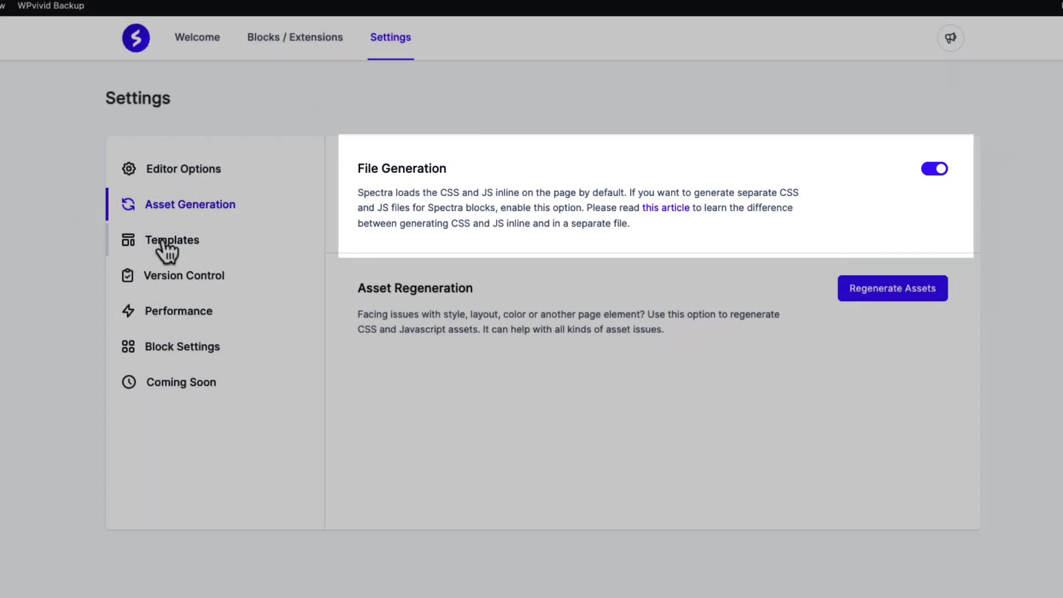
{"action": "left_click", "coordinate": [164, 243]}
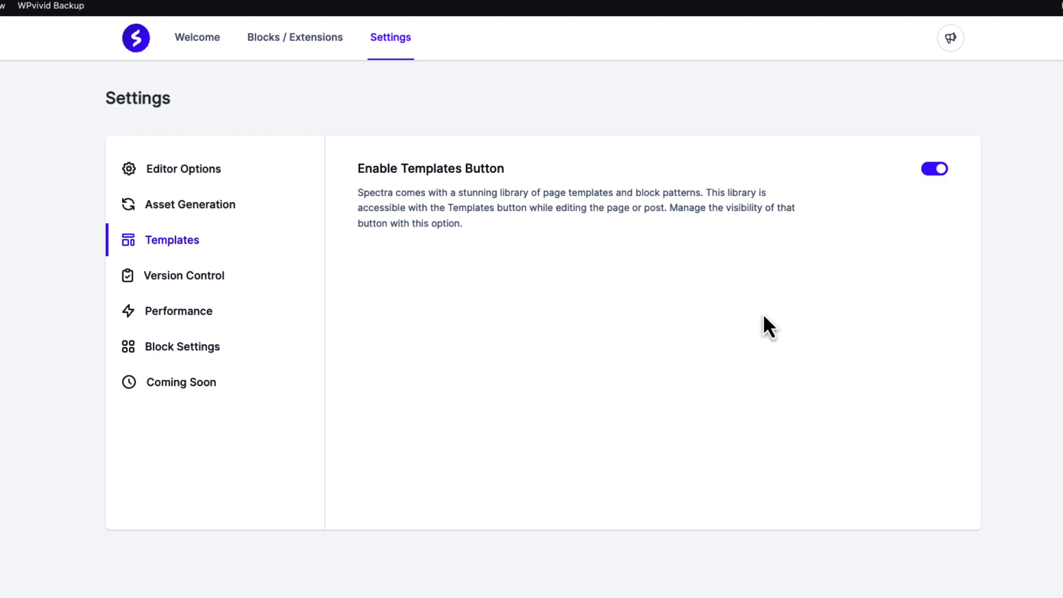
{"action": "left_click", "coordinate": [164, 275]}
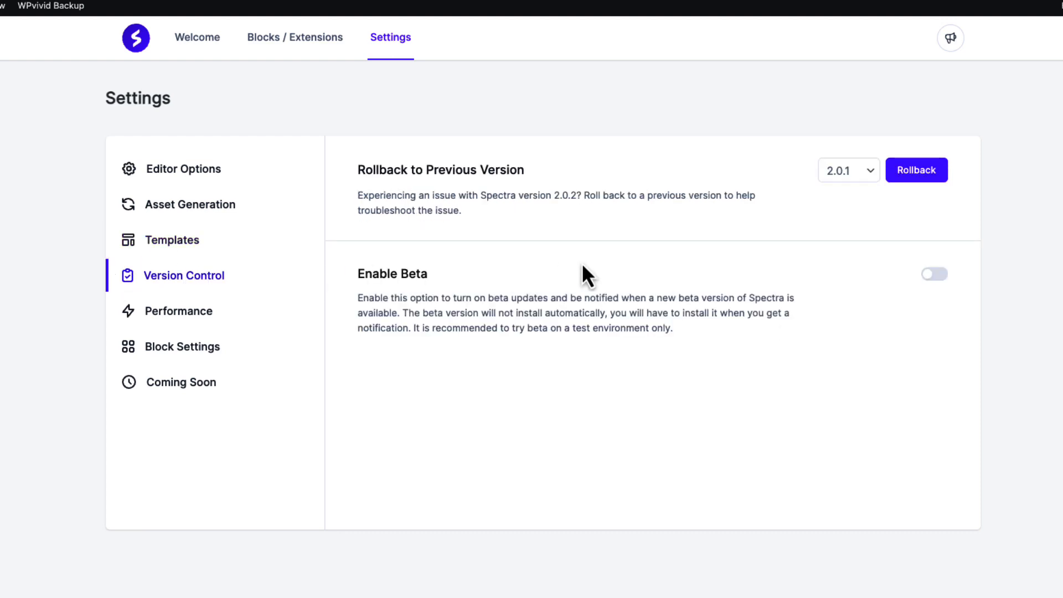
{"action": "left_click", "coordinate": [847, 176]}
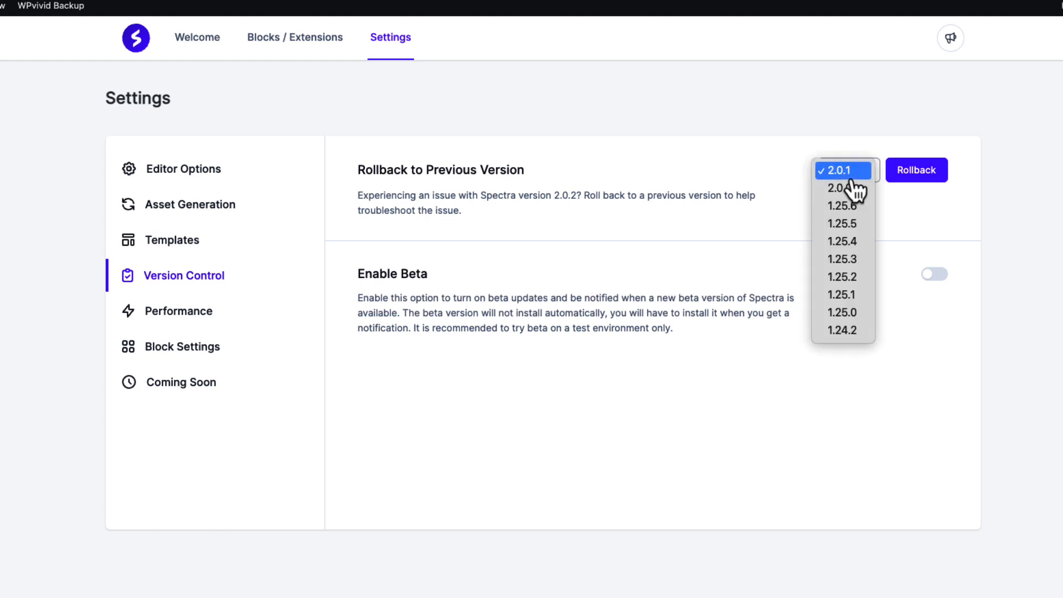
{"action": "left_click", "coordinate": [736, 129]}
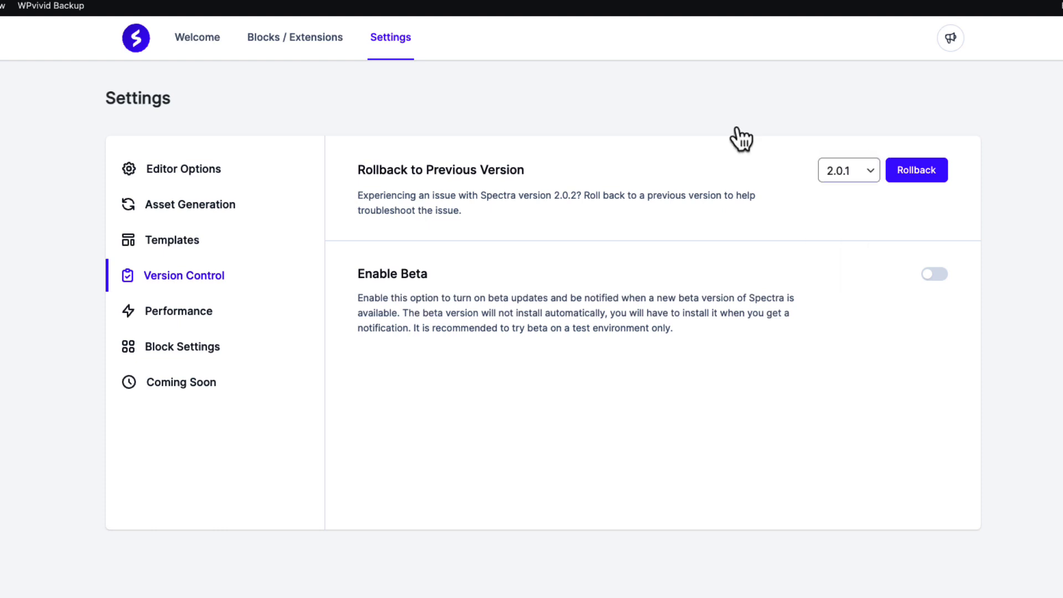
{"action": "left_click", "coordinate": [840, 174]}
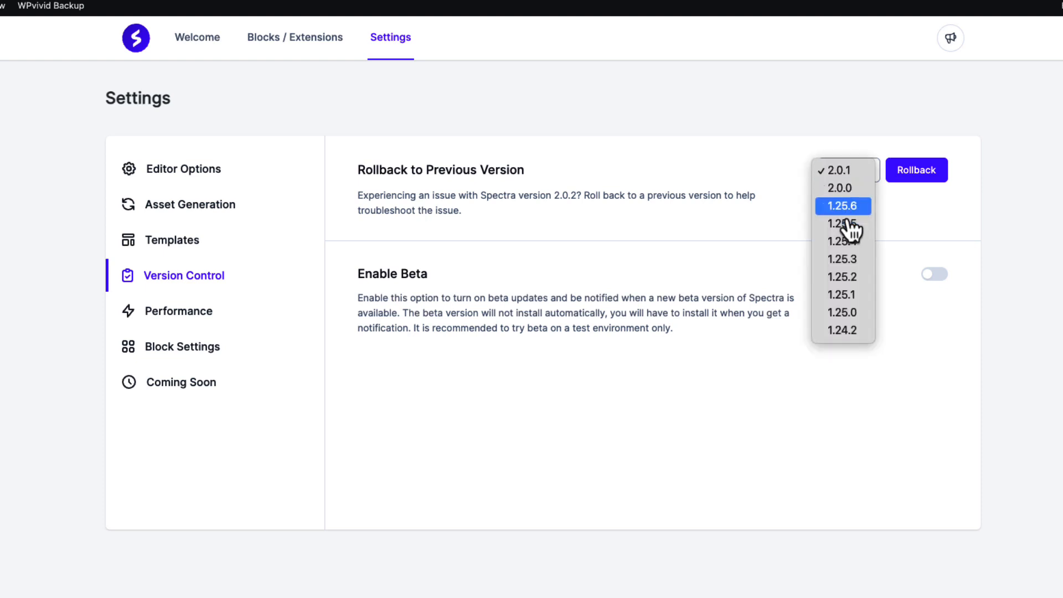
{"action": "left_click", "coordinate": [791, 118]}
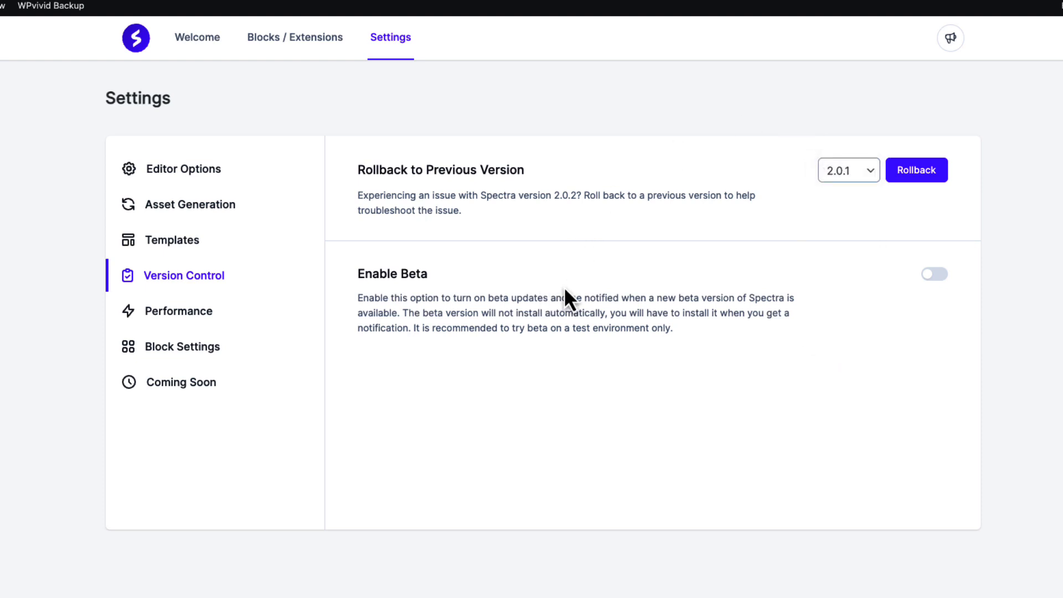
Step: Toggle Enable Beta on and back off
{"action": "left_click", "coordinate": [938, 275]}
{"action": "left_click", "coordinate": [939, 275]}
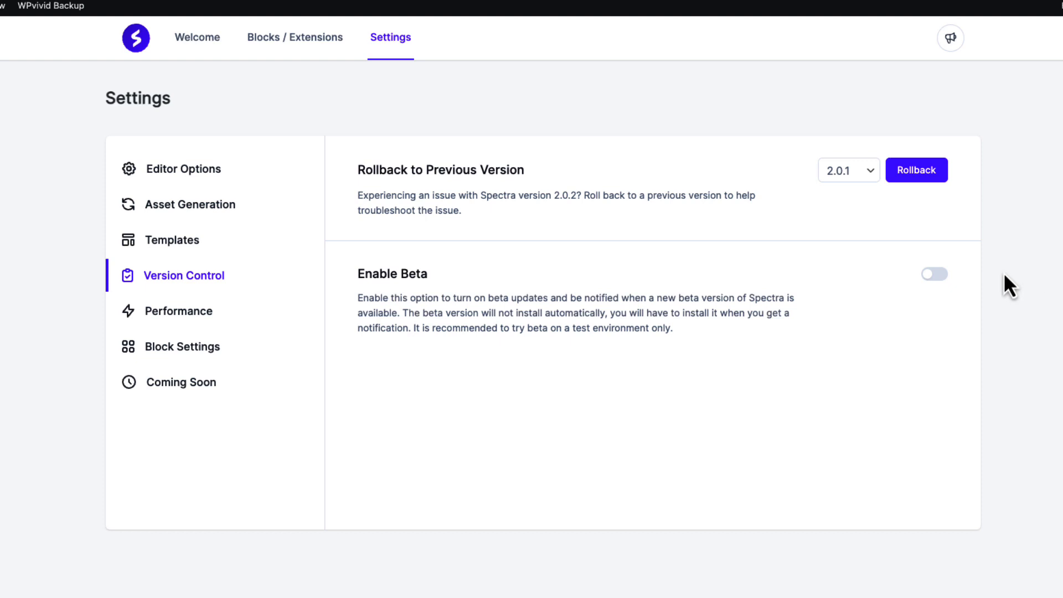
Step: Enable Load Google Fonts Locally, Preload Local Fonts and Allow Only Selected Fonts in Performance settings
{"action": "left_click", "coordinate": [204, 317]}
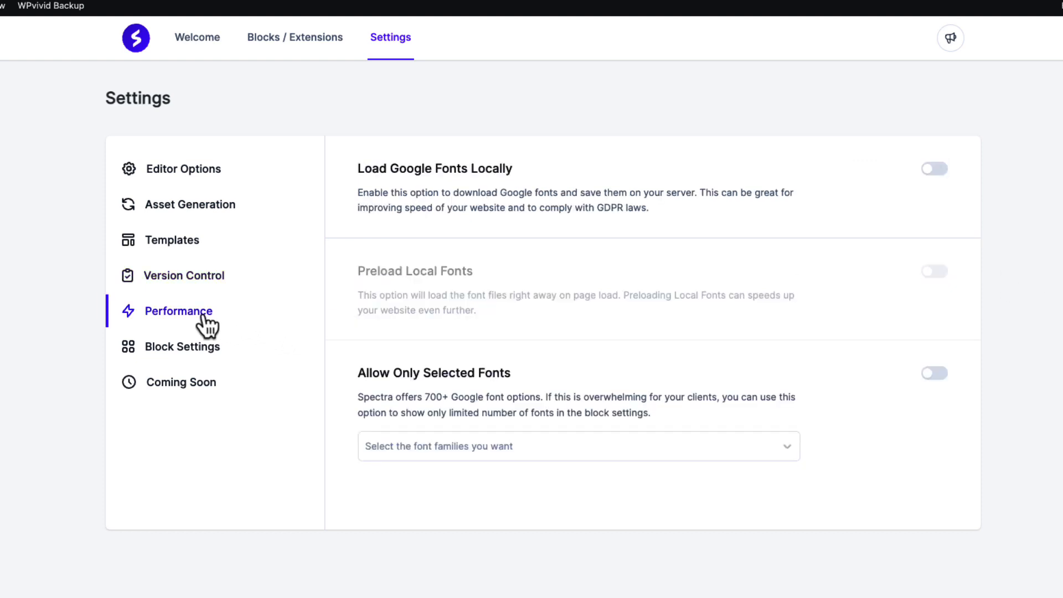
{"action": "left_click", "coordinate": [934, 169]}
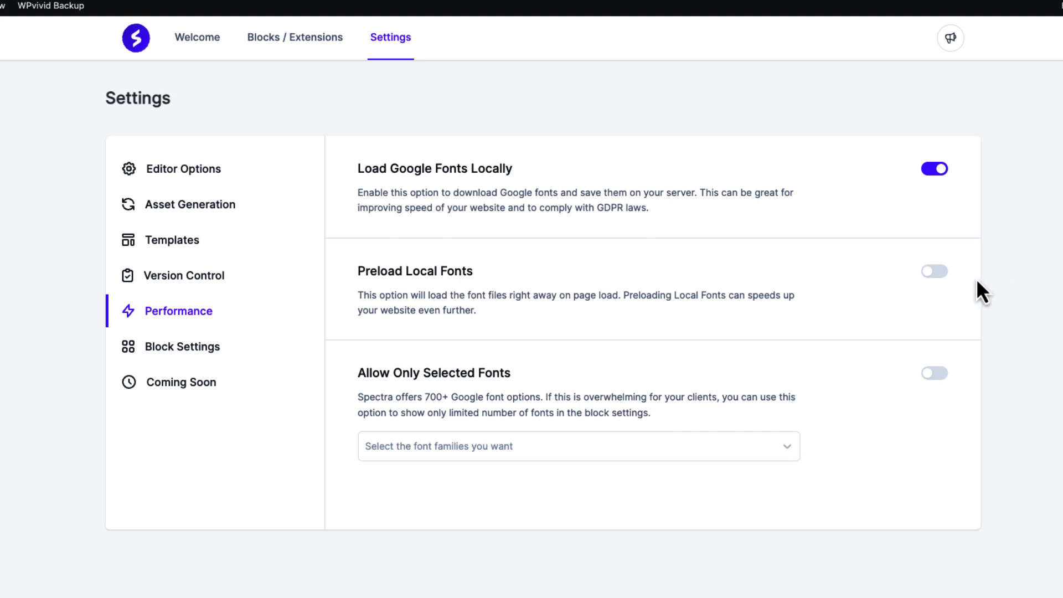
{"action": "left_click", "coordinate": [936, 272]}
{"action": "left_click", "coordinate": [936, 374]}
Step: Add Open Sans to the allowed font families
{"action": "left_click", "coordinate": [458, 448]}
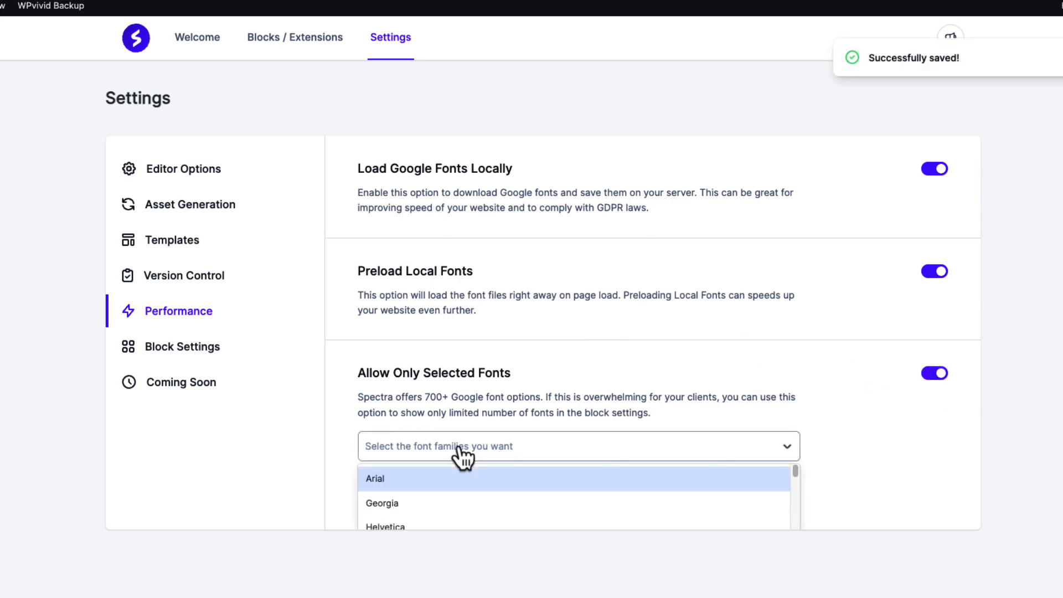
{"action": "type", "text": "open"}
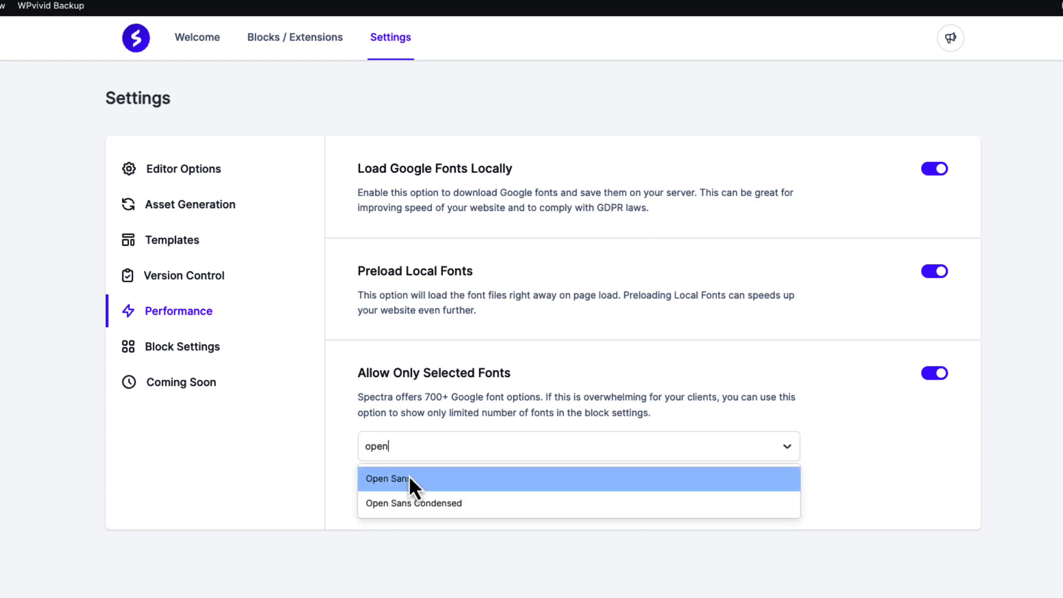
{"action": "left_click", "coordinate": [409, 478]}
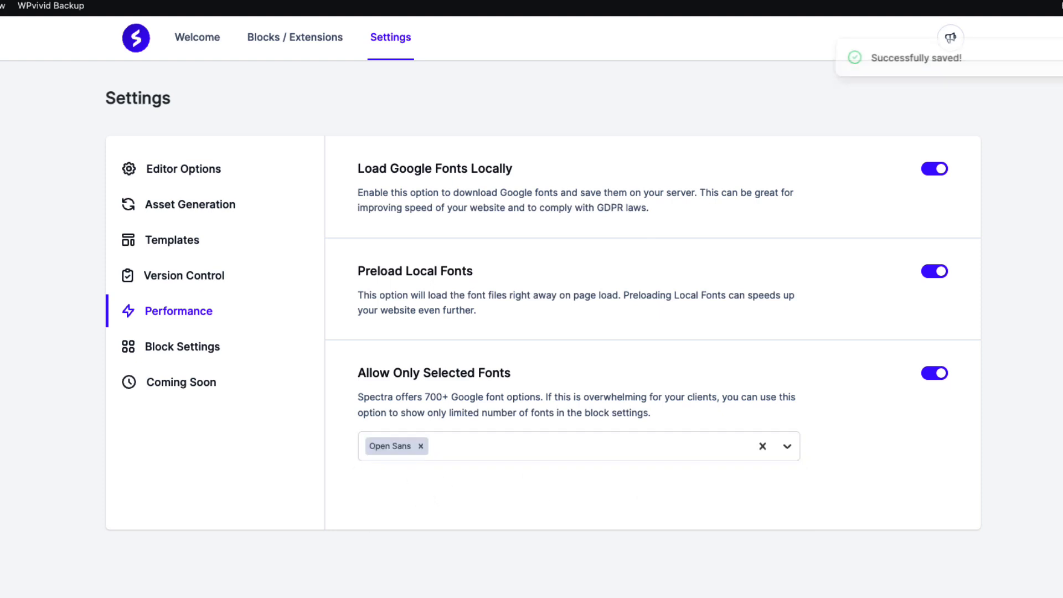
Step: Turn off Allow Only Selected Fonts and open the Block Settings section
{"action": "left_click", "coordinate": [938, 375]}
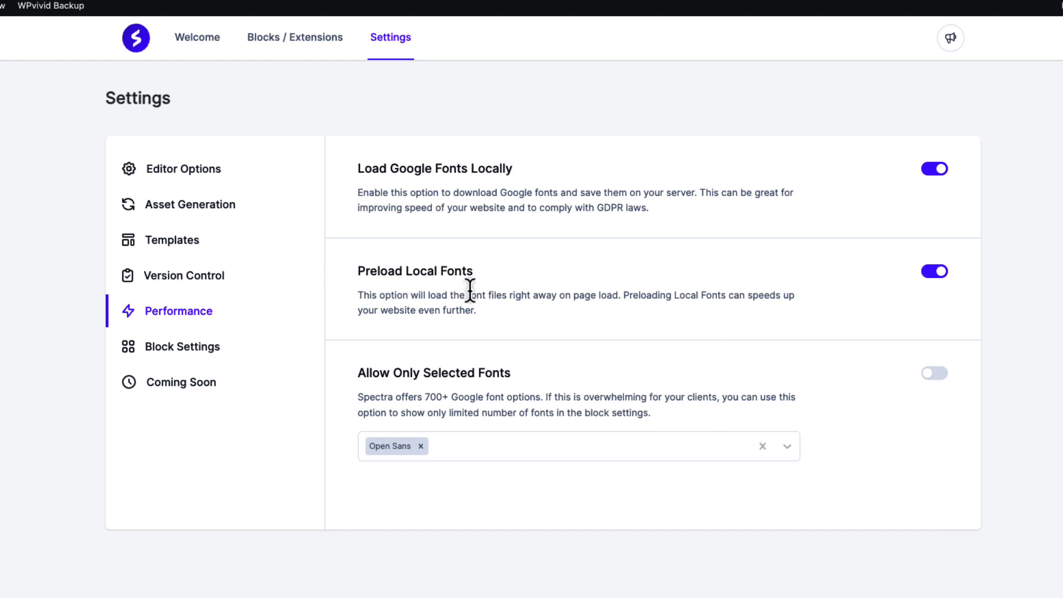
{"action": "left_click", "coordinate": [166, 352]}
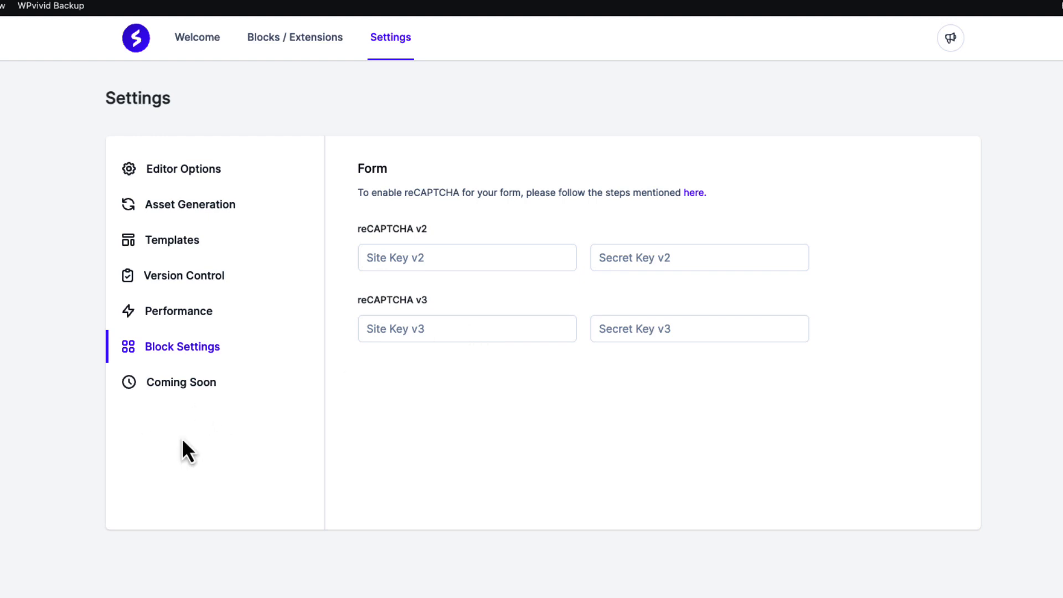
Step: Enable Coming Soon Mode, choose the Greenshift page, and switch the mode back off
{"action": "left_click", "coordinate": [173, 389]}
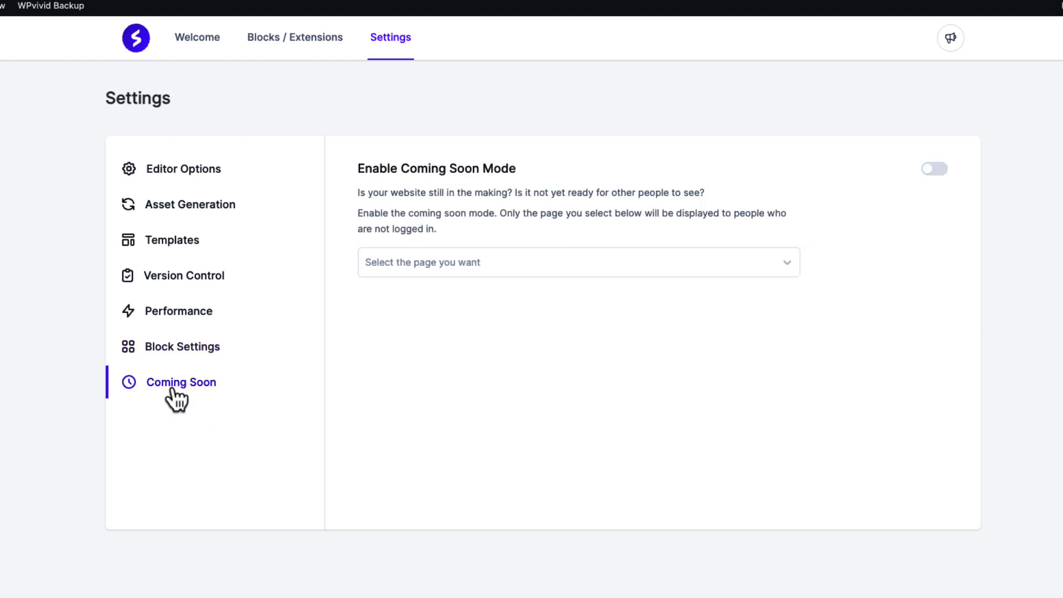
{"action": "left_click", "coordinate": [936, 175]}
{"action": "left_click", "coordinate": [456, 265]}
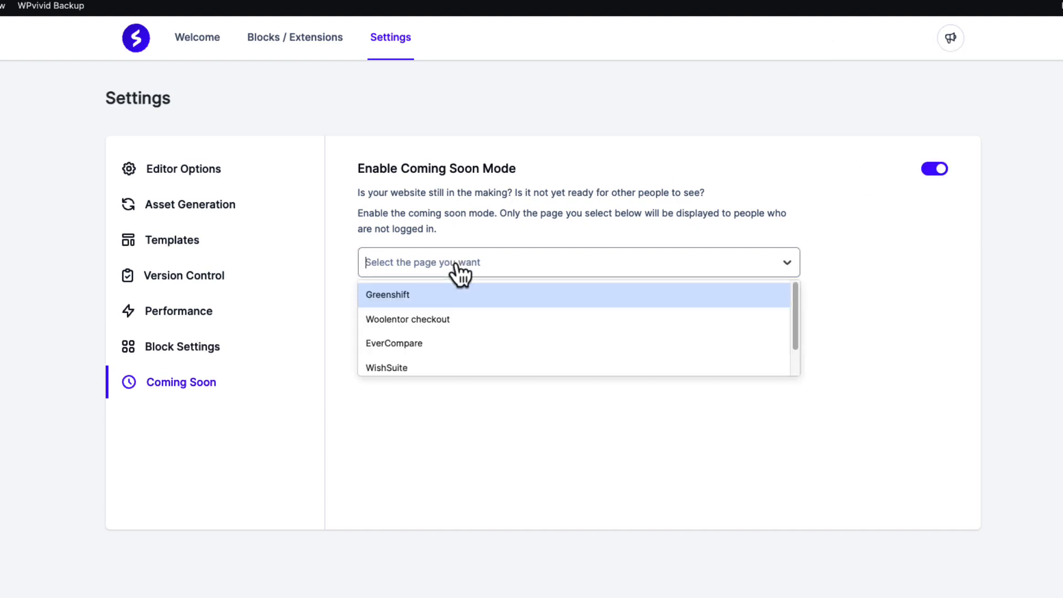
{"action": "left_click", "coordinate": [408, 294]}
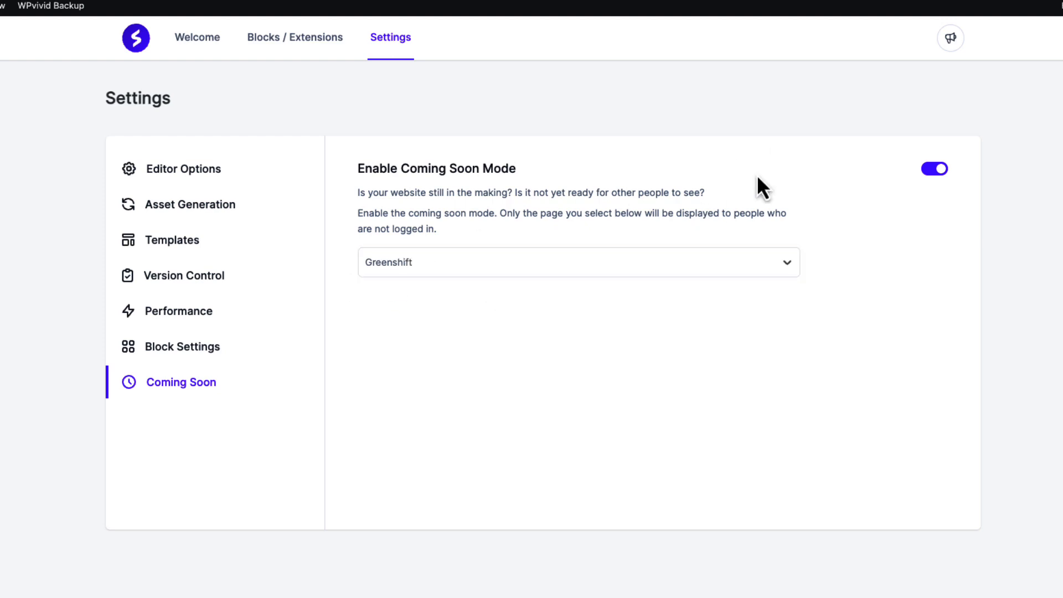
{"action": "left_click", "coordinate": [932, 174]}
Step: Add a new page titled Spectra
{"action": "mouse_move", "coordinate": [69, 145]}
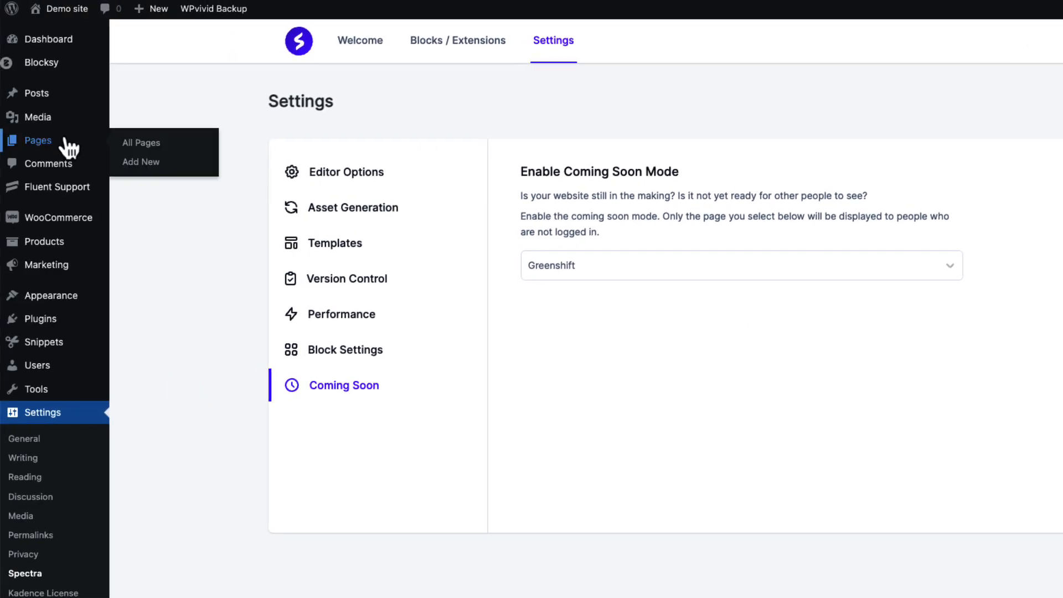
{"action": "left_click", "coordinate": [140, 162]}
{"action": "type", "text": "S"}
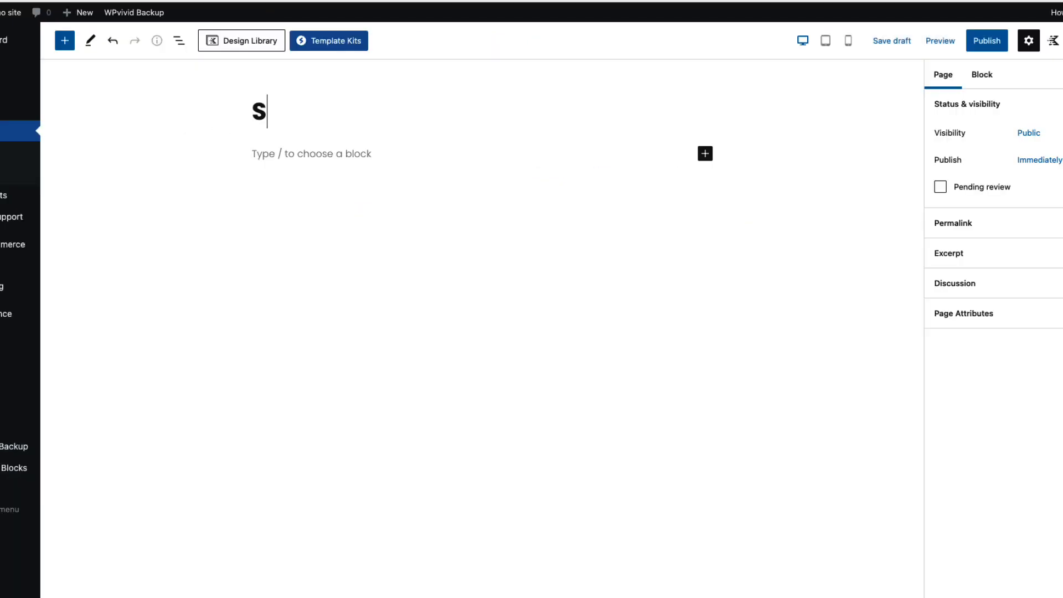
{"action": "type", "text": "pectra"}
Step: Switch the editor to fullscreen mode
{"action": "left_click", "coordinate": [1060, 41]}
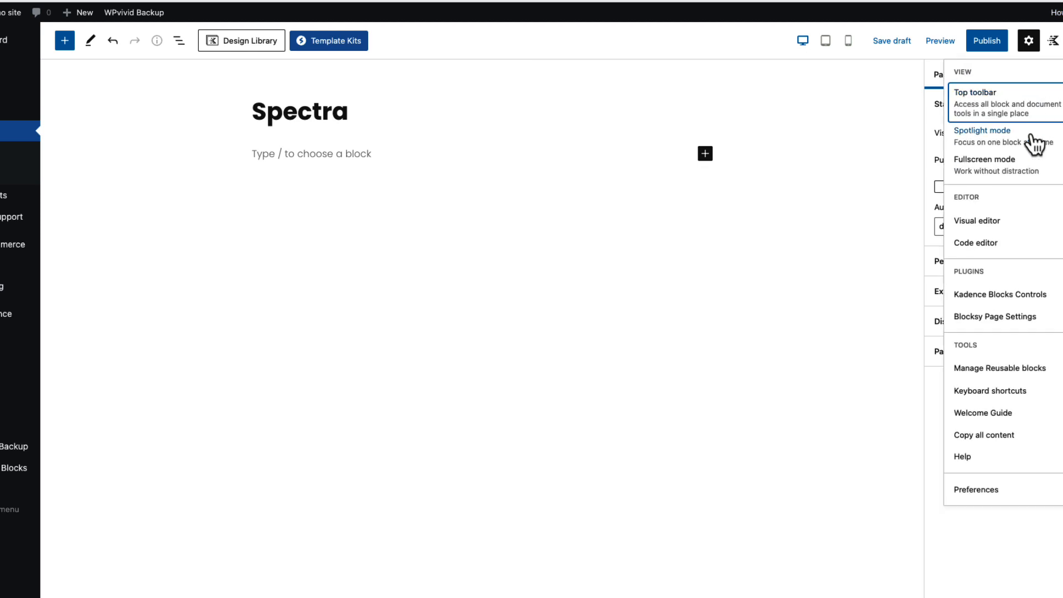
{"action": "left_click", "coordinate": [1007, 165]}
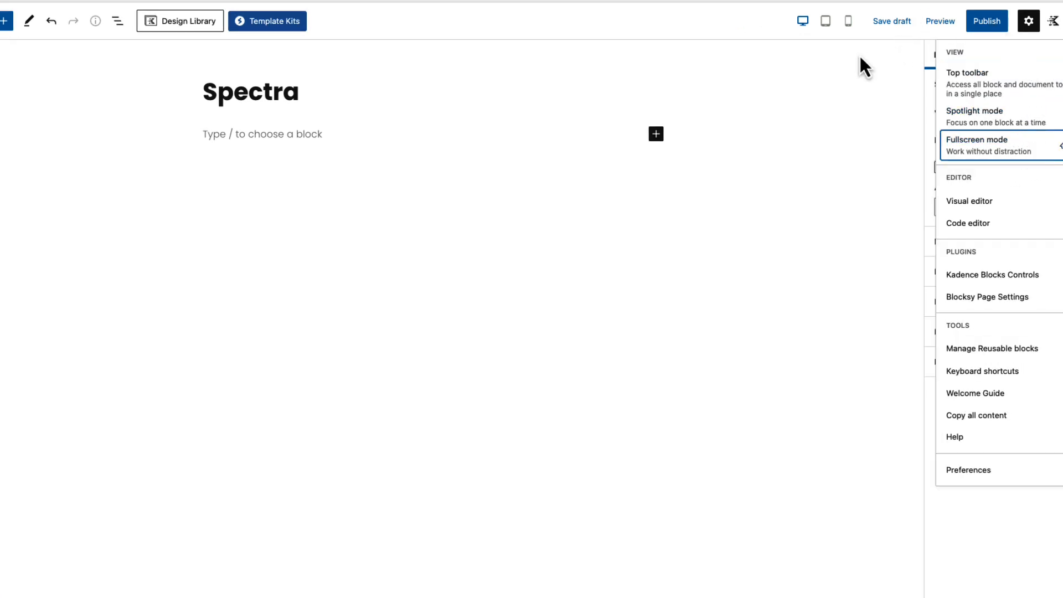
{"action": "left_click", "coordinate": [351, 140]}
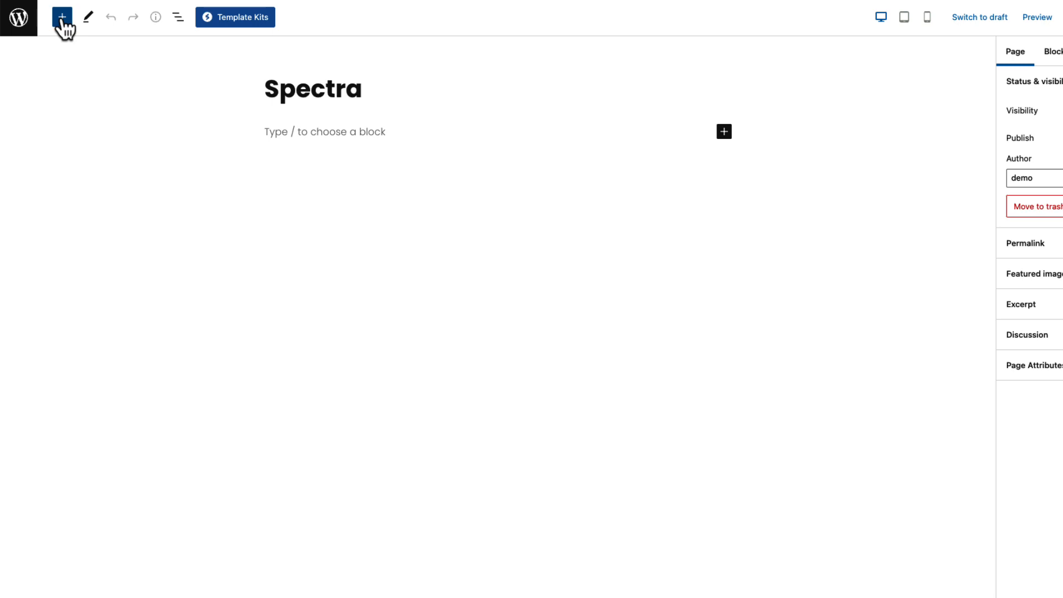
Step: Browse the Spectra blocks in the block inserter, including a search for conta
{"action": "left_click", "coordinate": [62, 17]}
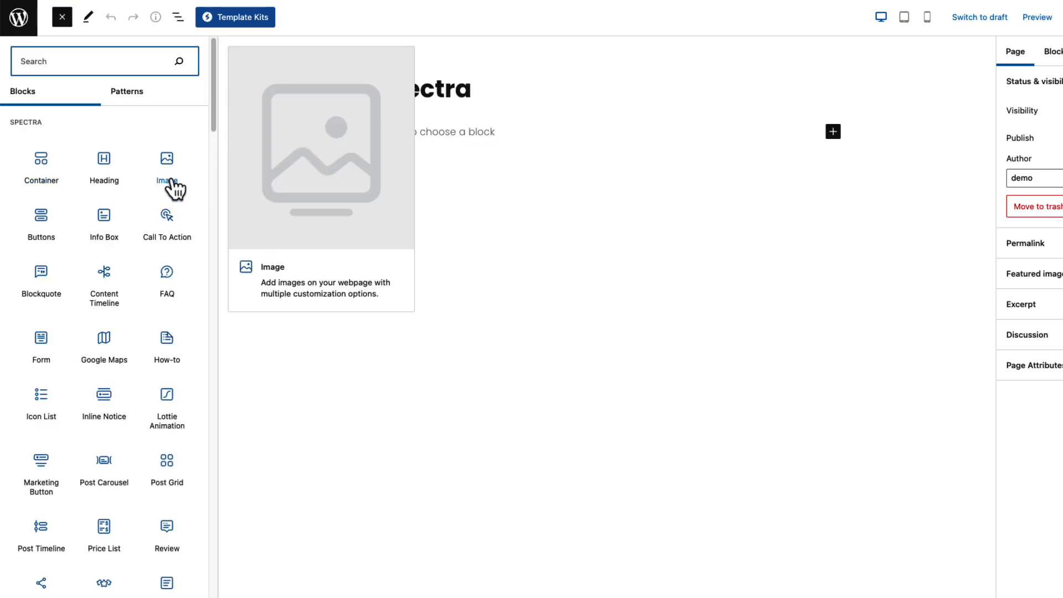
{"action": "scroll", "coordinate": [175, 189], "scroll_direction": "down", "scroll_amount": 3}
{"action": "scroll", "coordinate": [173, 189], "scroll_direction": "down", "scroll_amount": 3}
{"action": "scroll", "coordinate": [158, 531], "scroll_direction": "up", "scroll_amount": 1}
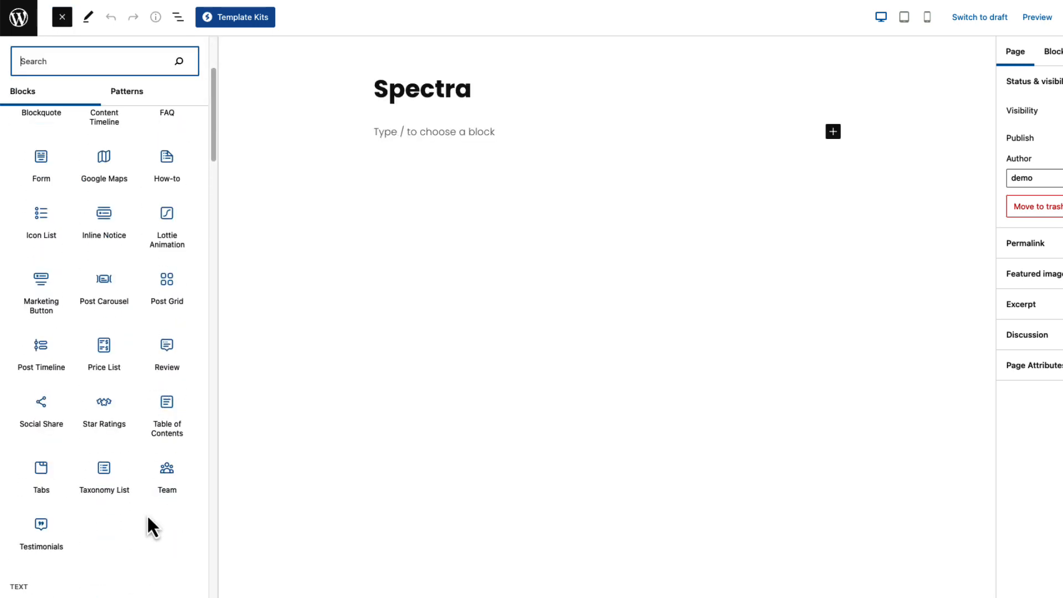
{"action": "scroll", "coordinate": [148, 513], "scroll_direction": "up", "scroll_amount": 5}
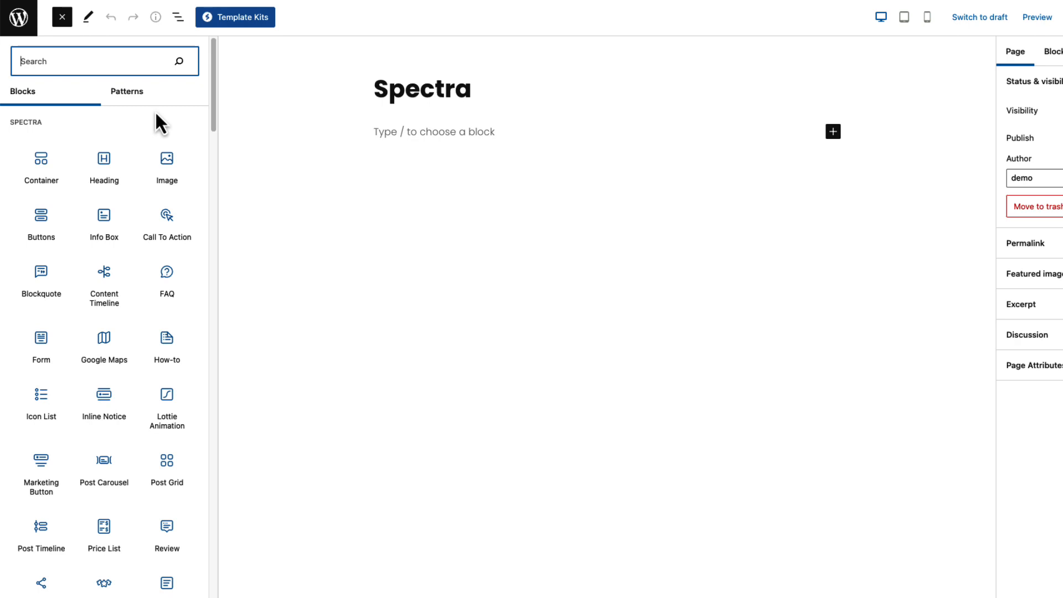
{"action": "type", "text": "conta"}
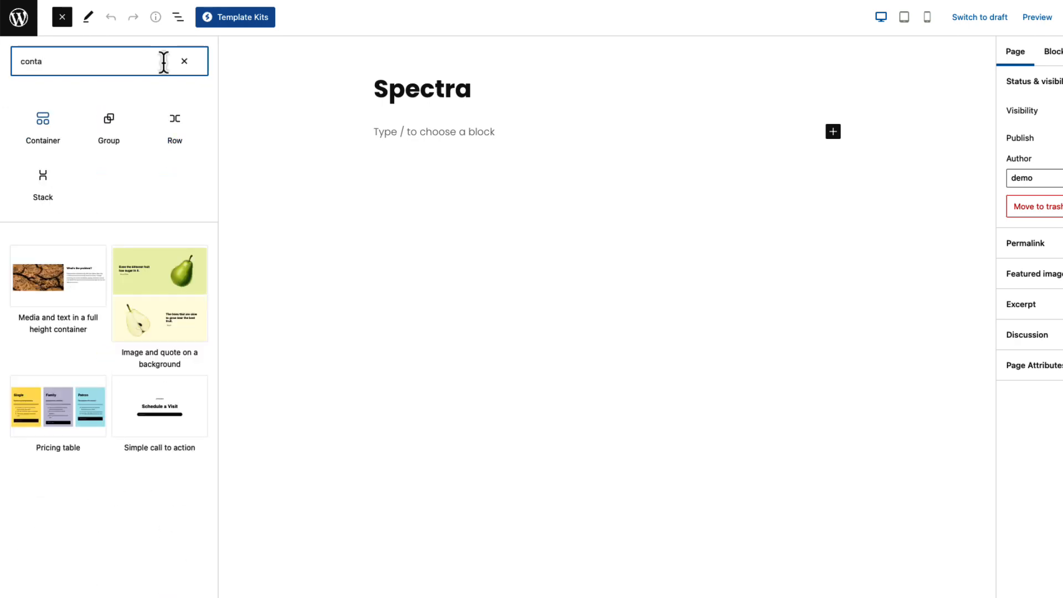
{"action": "left_click", "coordinate": [183, 61]}
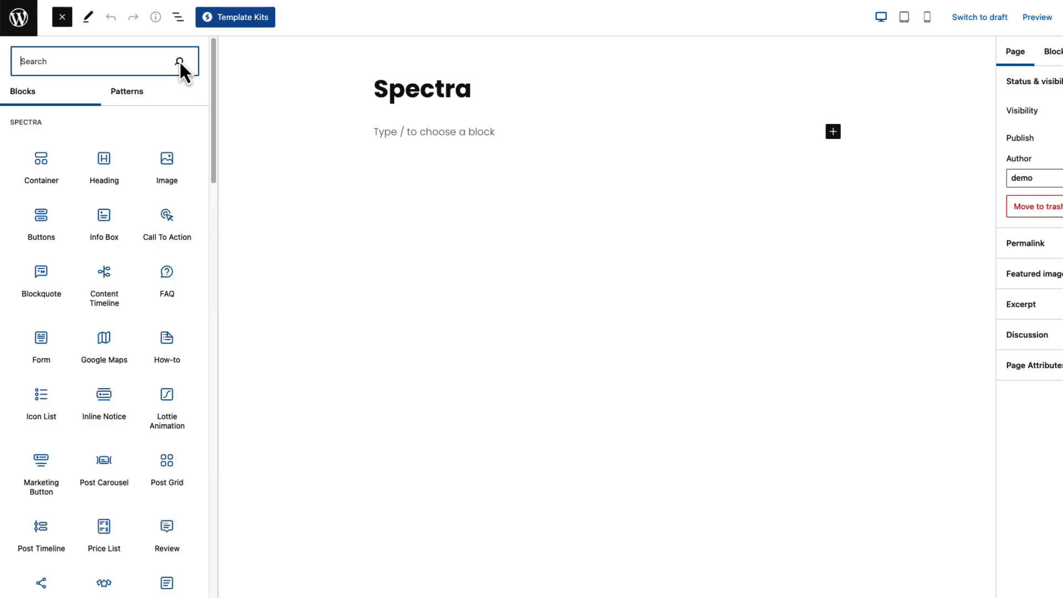
{"action": "left_click", "coordinate": [62, 18]}
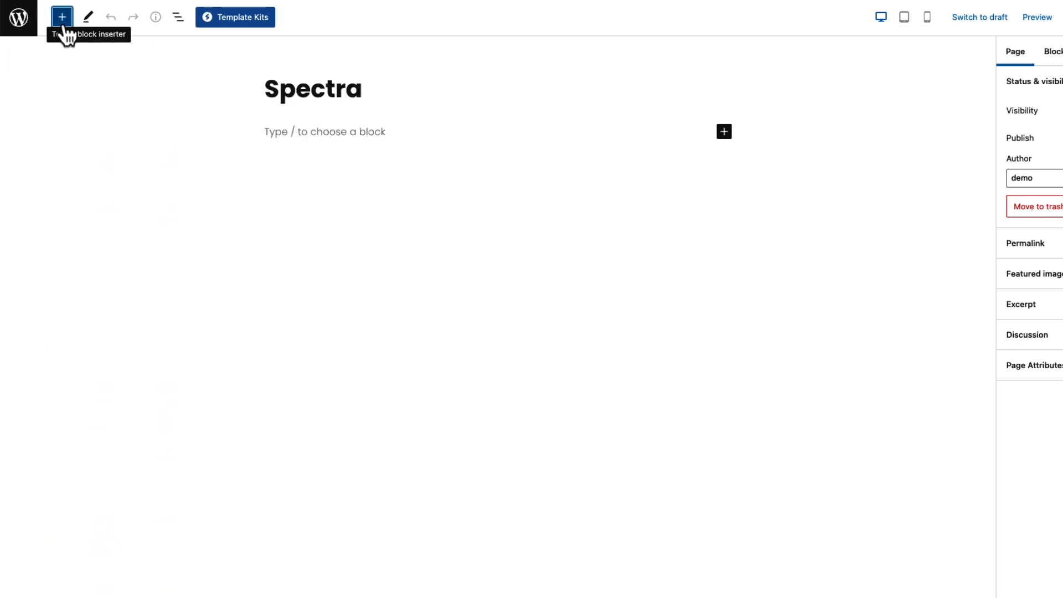
Step: Open Template Kits and preview the Flute Artist kit's Home template and live site
{"action": "left_click", "coordinate": [252, 18]}
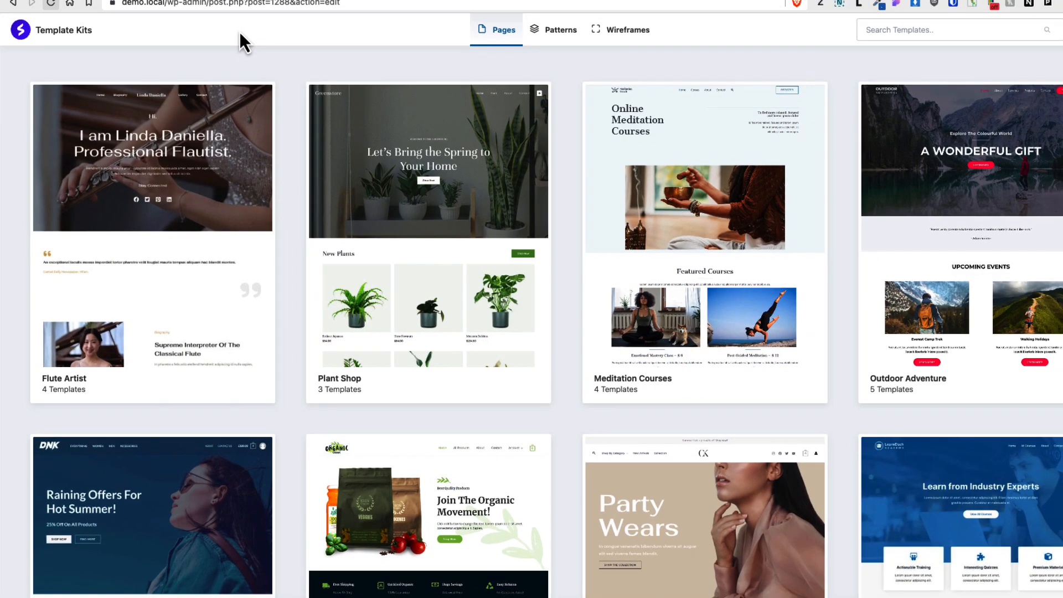
{"action": "left_click", "coordinate": [196, 216]}
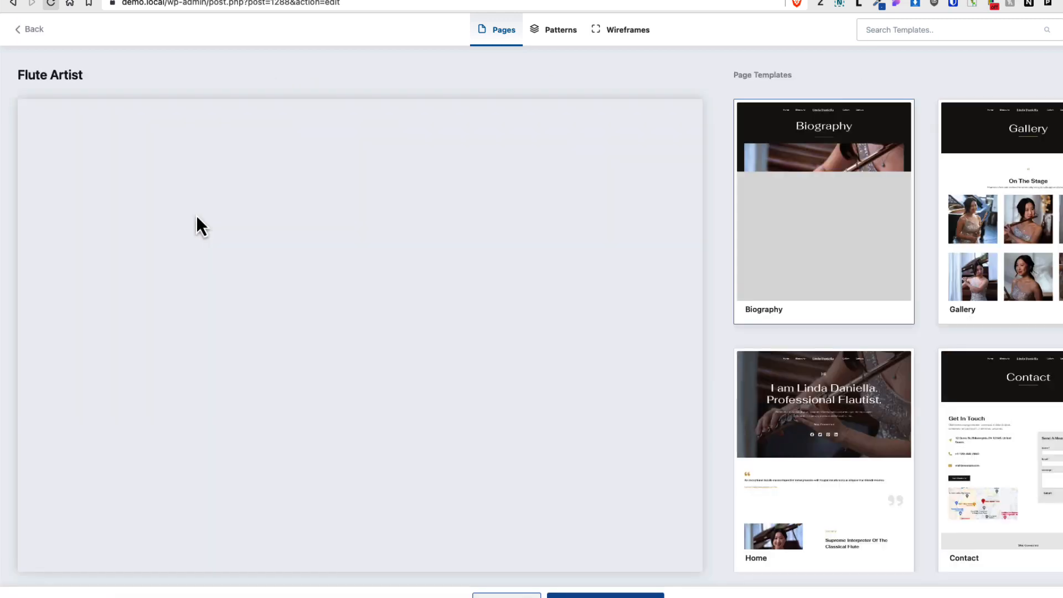
{"action": "scroll", "coordinate": [330, 249], "scroll_direction": "down", "scroll_amount": 15}
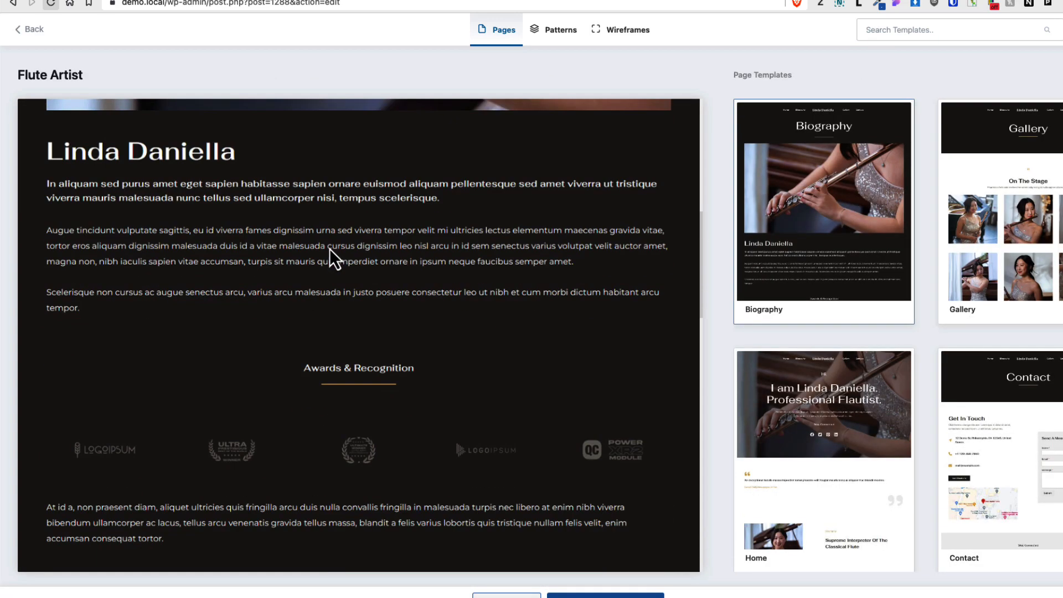
{"action": "scroll", "coordinate": [330, 248], "scroll_direction": "down", "scroll_amount": 5}
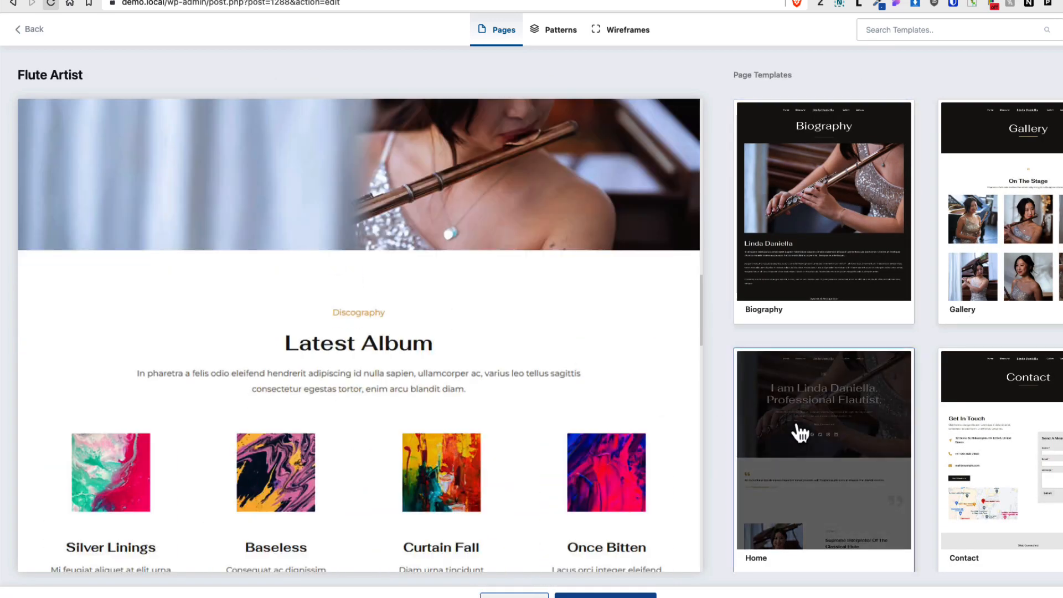
{"action": "scroll", "coordinate": [548, 376], "scroll_direction": "down", "scroll_amount": 8}
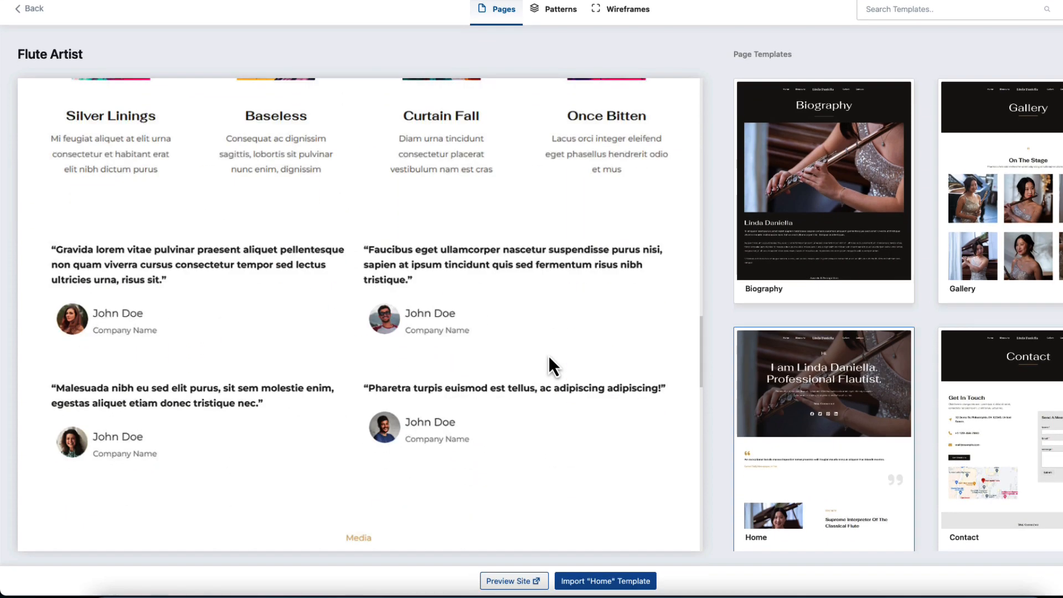
{"action": "left_click", "coordinate": [510, 580]}
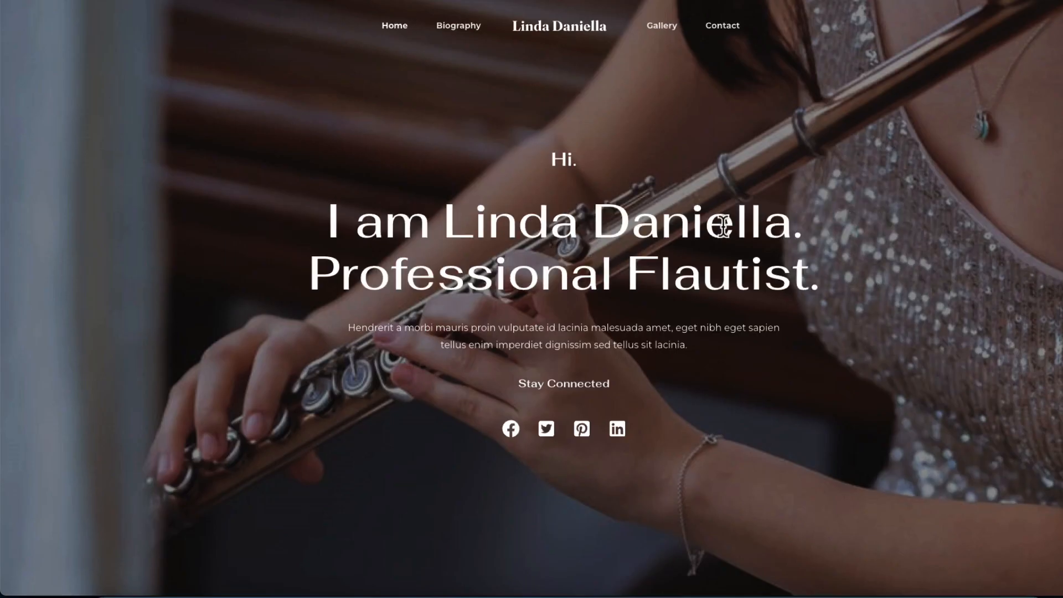
{"action": "scroll", "coordinate": [717, 246], "scroll_direction": "down", "scroll_amount": 9}
{"action": "scroll", "coordinate": [718, 247], "scroll_direction": "down", "scroll_amount": 15}
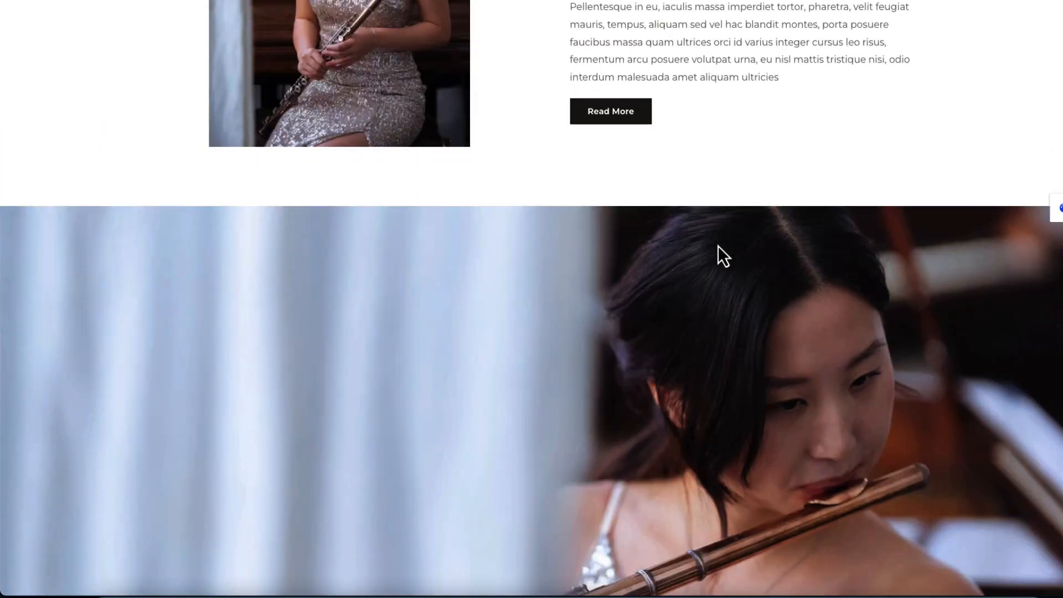
{"action": "scroll", "coordinate": [725, 255], "scroll_direction": "up", "scroll_amount": 20}
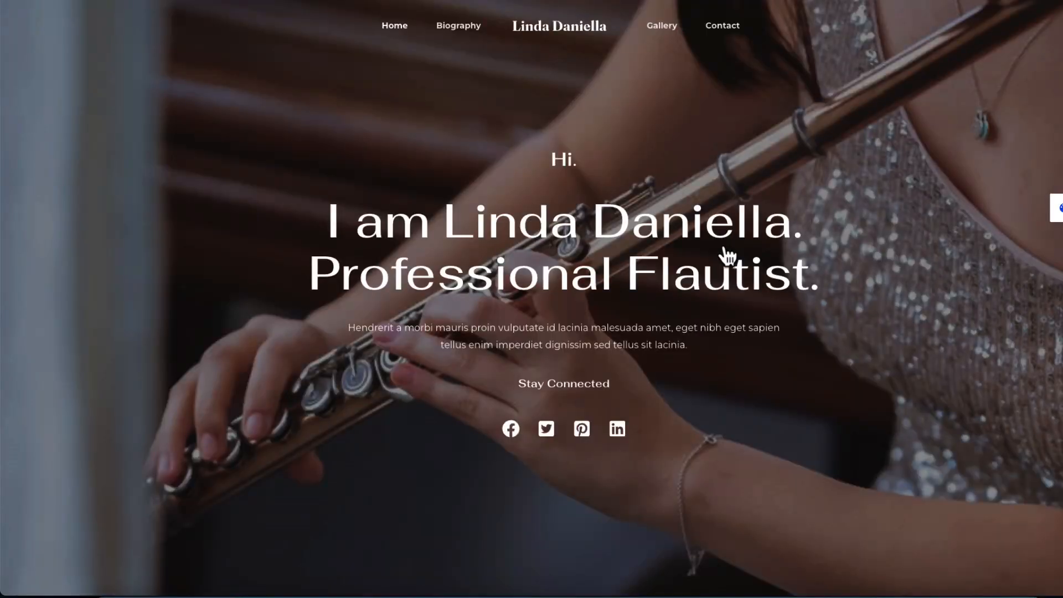
{"action": "key", "text": "ctrl+w"}
{"action": "left_click", "coordinate": [22, 10]}
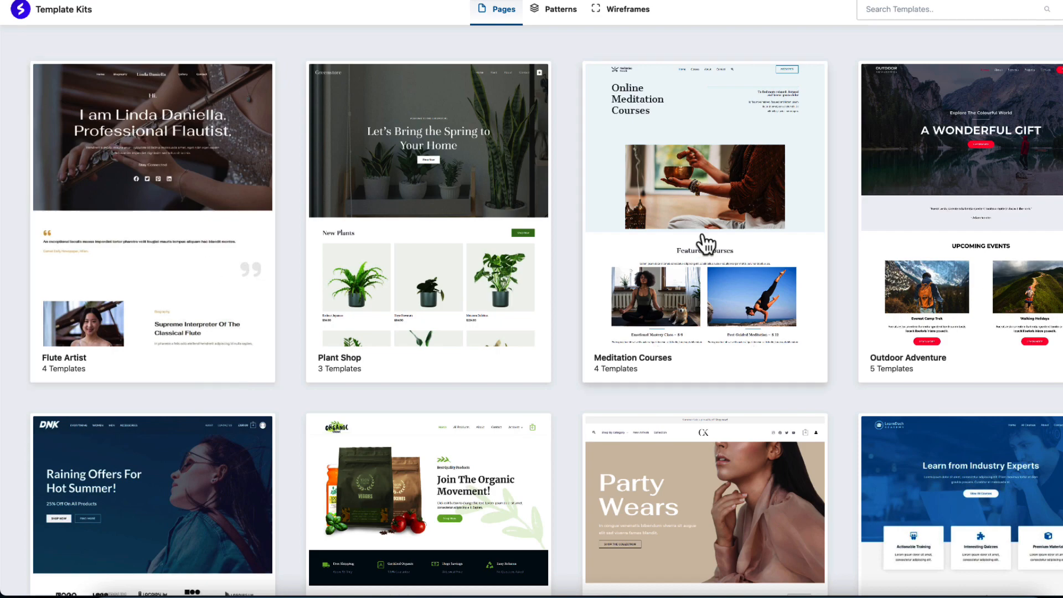
Step: Browse the template kits library and examine the Health & Fitness kit's Home and Blog templates
{"action": "scroll", "coordinate": [705, 242], "scroll_direction": "down", "scroll_amount": 5}
{"action": "scroll", "coordinate": [708, 245], "scroll_direction": "down", "scroll_amount": 2}
{"action": "scroll", "coordinate": [708, 244], "scroll_direction": "up", "scroll_amount": 6}
{"action": "scroll", "coordinate": [708, 245], "scroll_direction": "down", "scroll_amount": 20}
{"action": "scroll", "coordinate": [708, 243], "scroll_direction": "down", "scroll_amount": 20}
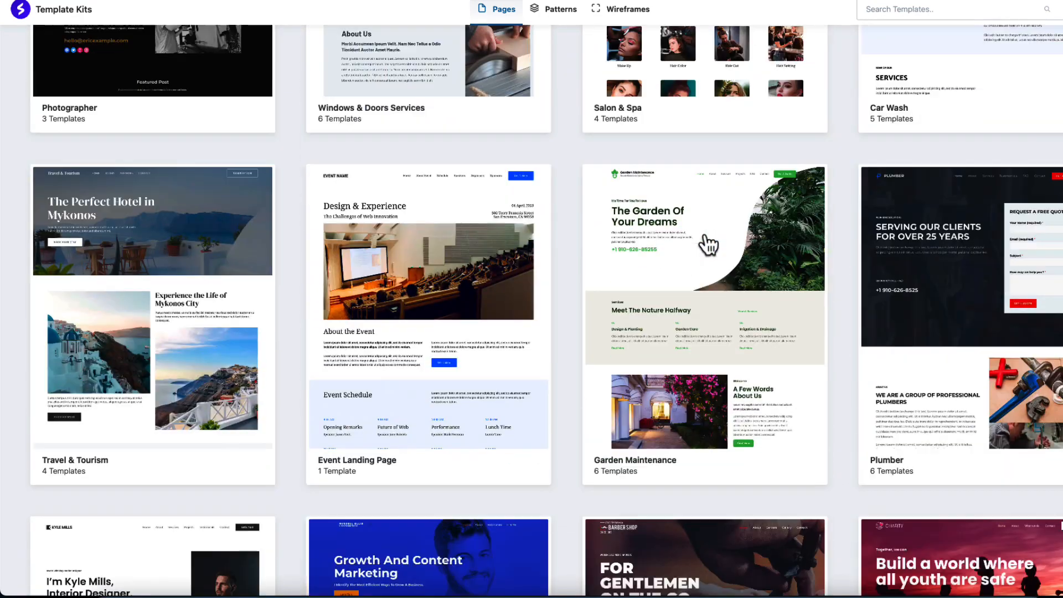
{"action": "scroll", "coordinate": [709, 243], "scroll_direction": "down", "scroll_amount": 6}
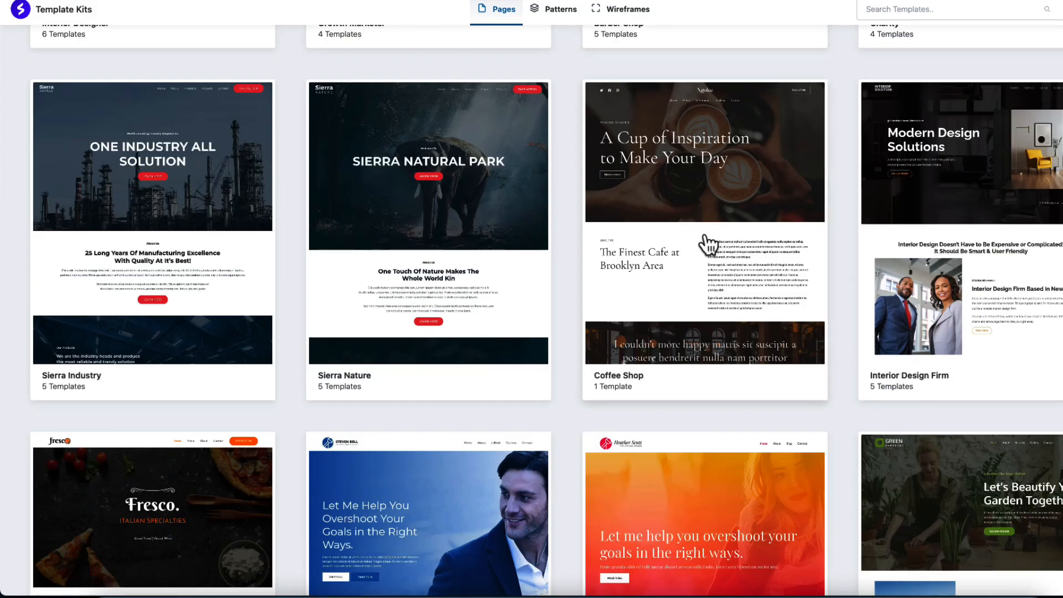
{"action": "scroll", "coordinate": [709, 243], "scroll_direction": "down", "scroll_amount": 13}
{"action": "scroll", "coordinate": [707, 243], "scroll_direction": "down", "scroll_amount": 10}
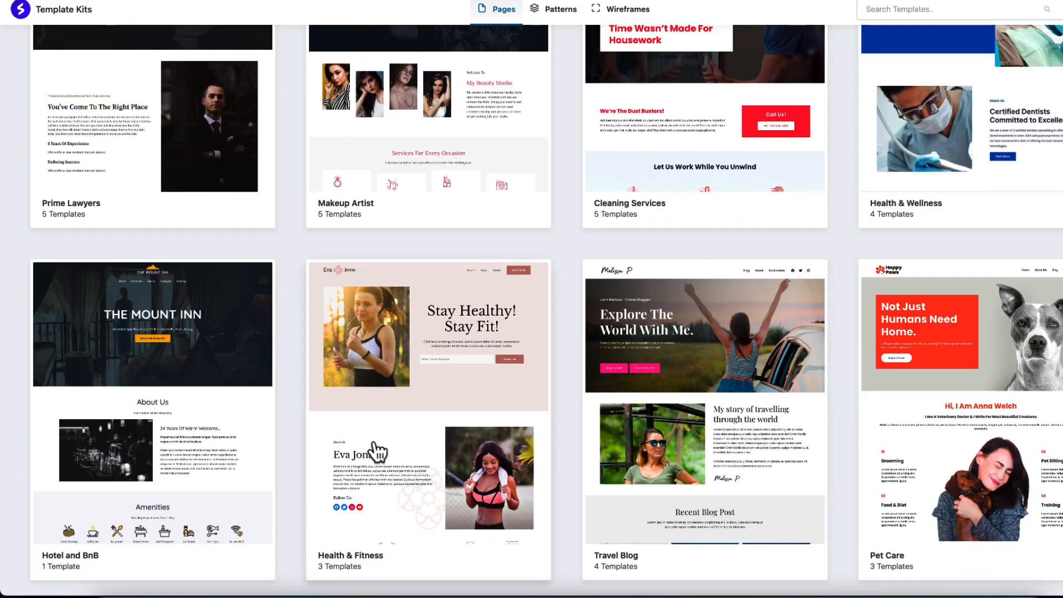
{"action": "left_click", "coordinate": [418, 395]}
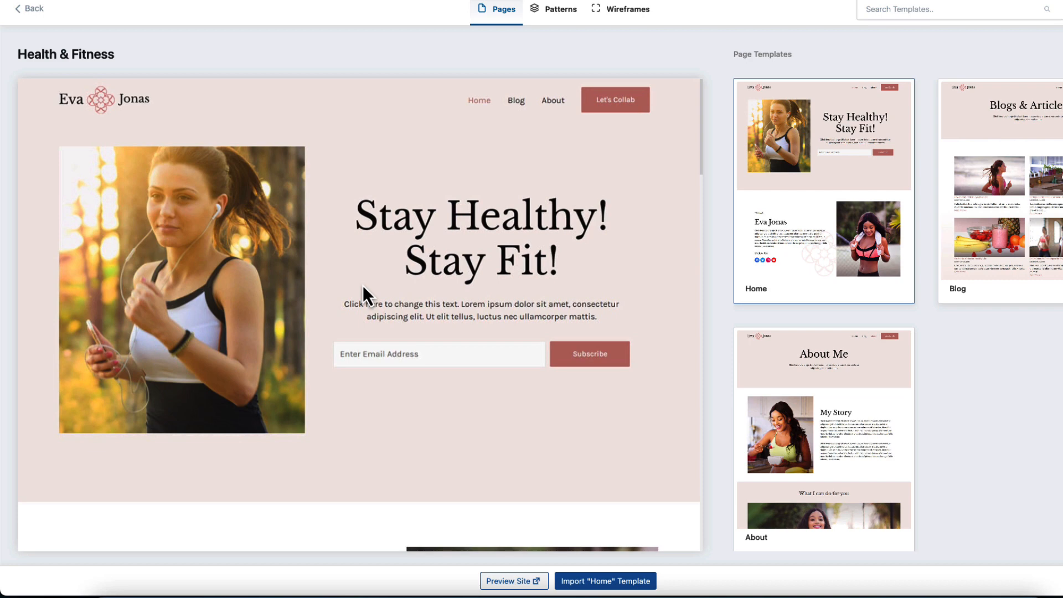
{"action": "left_click", "coordinate": [1024, 177]}
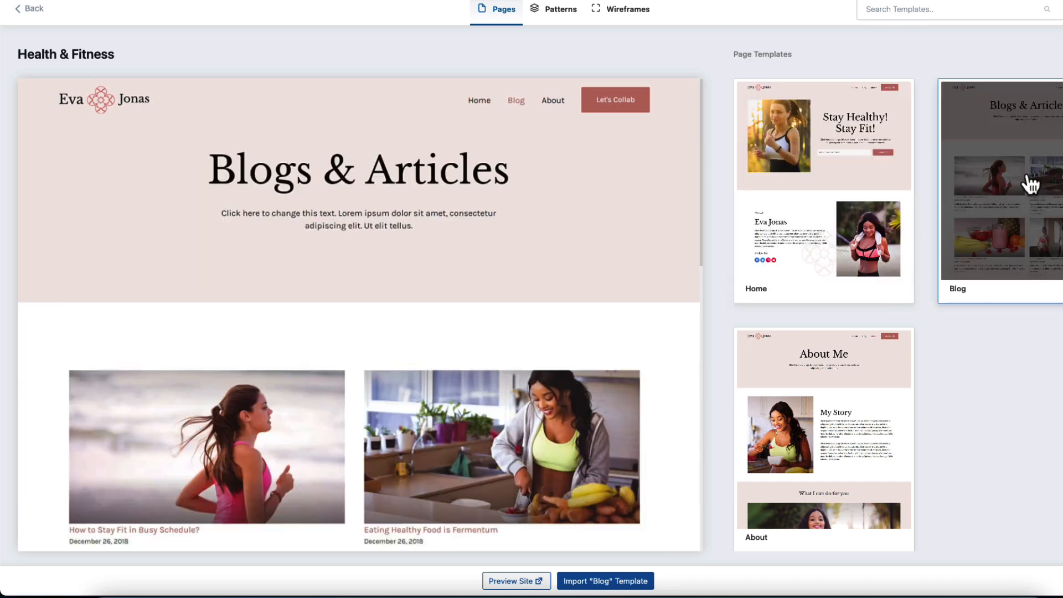
{"action": "scroll", "coordinate": [465, 324], "scroll_direction": "down", "scroll_amount": 4}
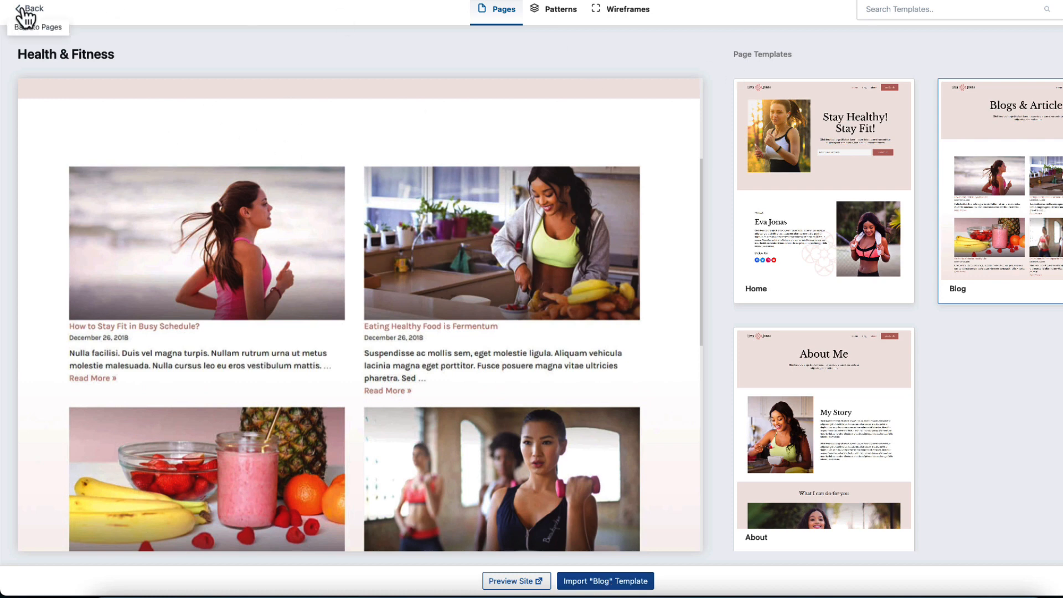
{"action": "left_click", "coordinate": [22, 9]}
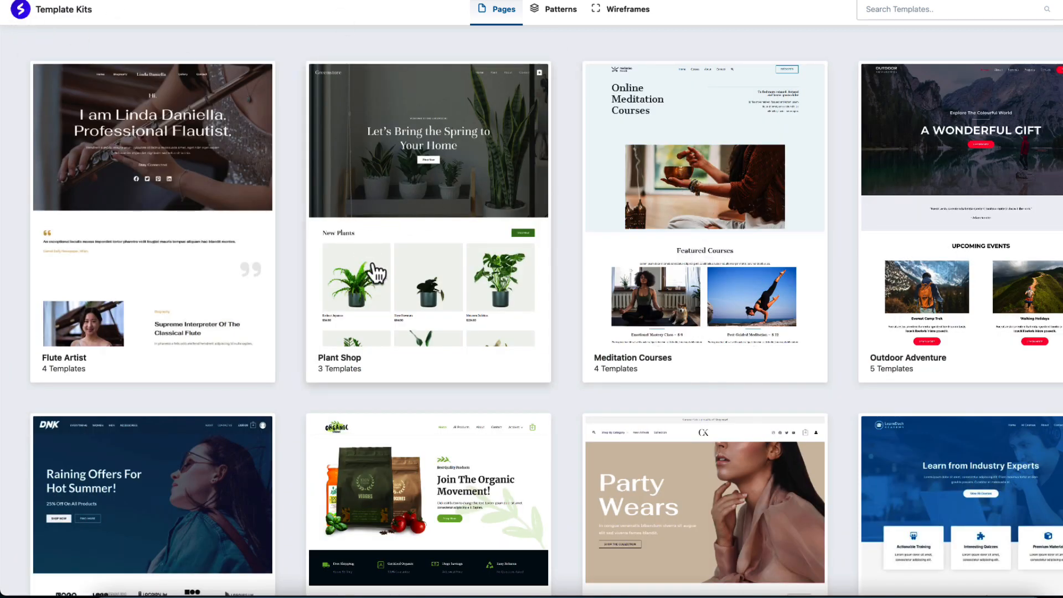
Step: Import the Outdoor Adventure kit's Home template into the page and update the page
{"action": "left_click", "coordinate": [990, 197]}
{"action": "scroll", "coordinate": [372, 329], "scroll_direction": "down", "scroll_amount": 4}
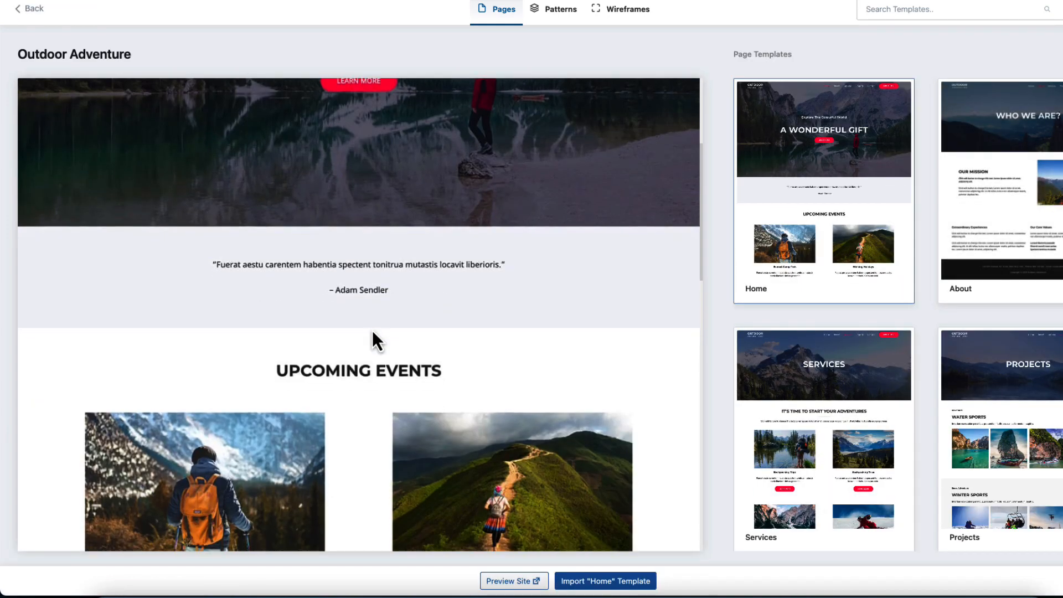
{"action": "scroll", "coordinate": [372, 330], "scroll_direction": "up", "scroll_amount": 4}
{"action": "left_click", "coordinate": [624, 577]}
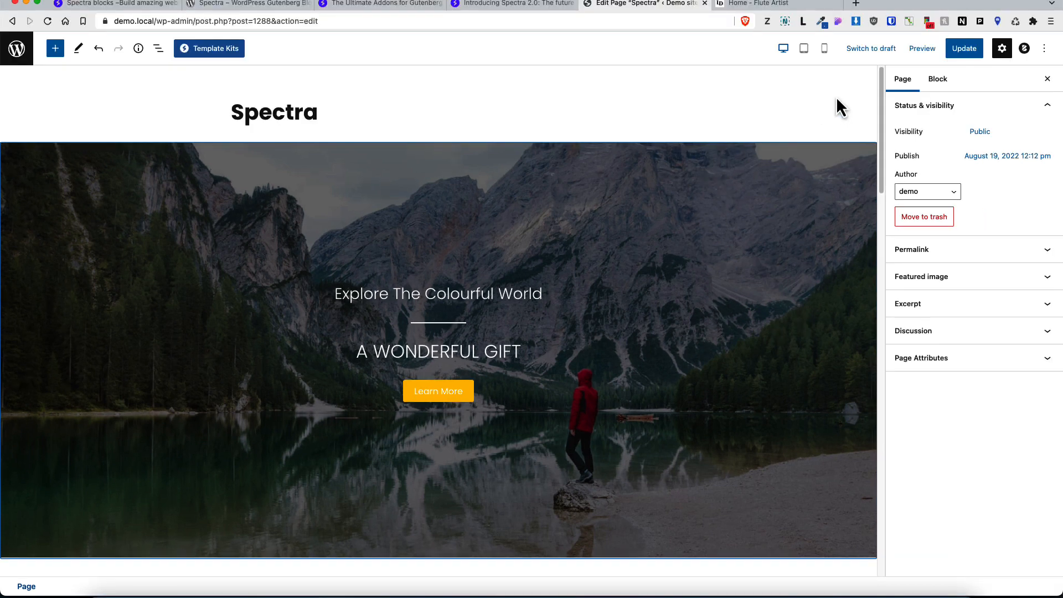
{"action": "left_click", "coordinate": [968, 50]}
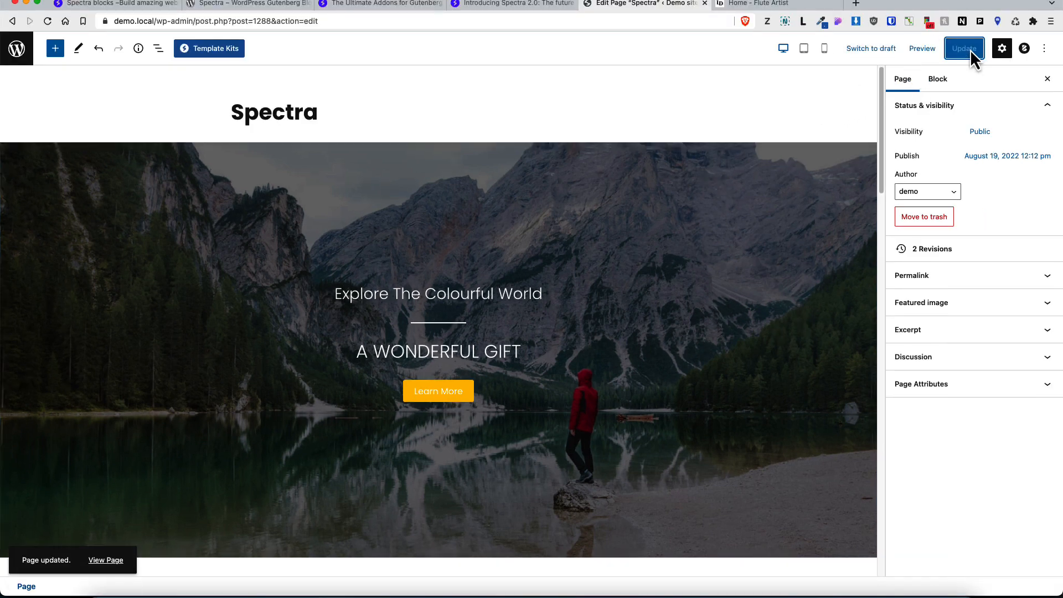
Step: Preview the updated page on the front end and scroll through it before returning to the editor
{"action": "left_click", "coordinate": [922, 48]}
{"action": "left_click", "coordinate": [839, 149]}
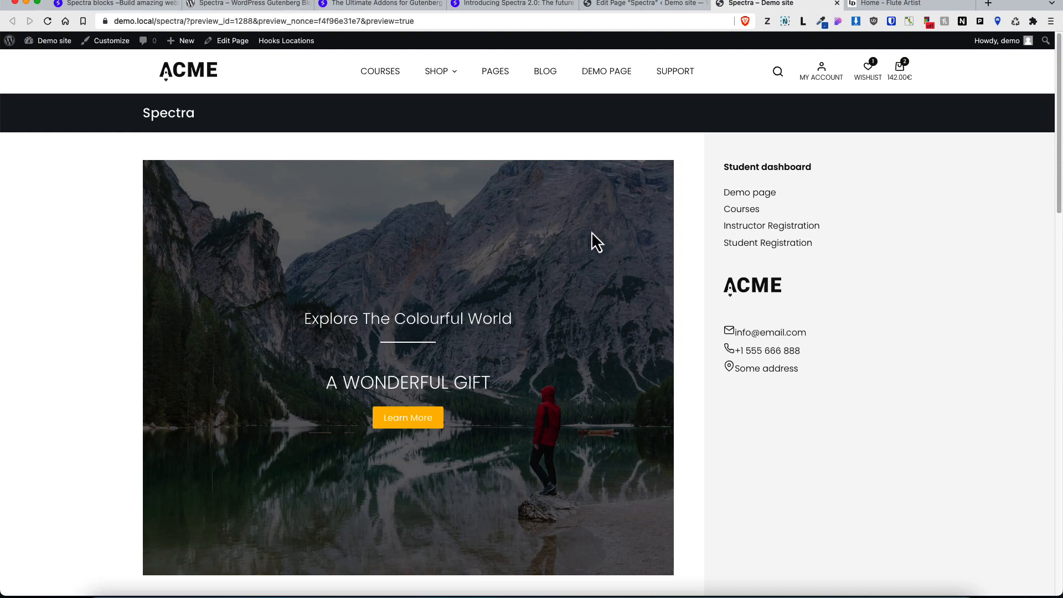
{"action": "scroll", "coordinate": [556, 260], "scroll_direction": "down", "scroll_amount": 12}
{"action": "scroll", "coordinate": [558, 256], "scroll_direction": "up", "scroll_amount": 12}
{"action": "left_click", "coordinate": [637, 4]}
Step: In the Blocksy page settings, set the page structure to Normal Width and disable the page title
{"action": "left_click", "coordinate": [1024, 48]}
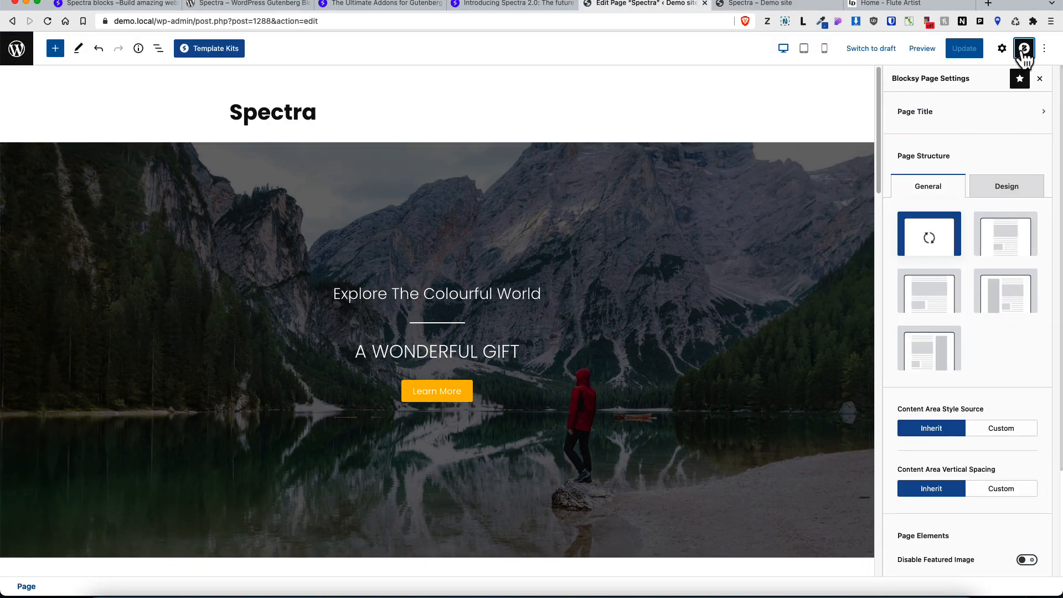
{"action": "left_click", "coordinate": [928, 308]}
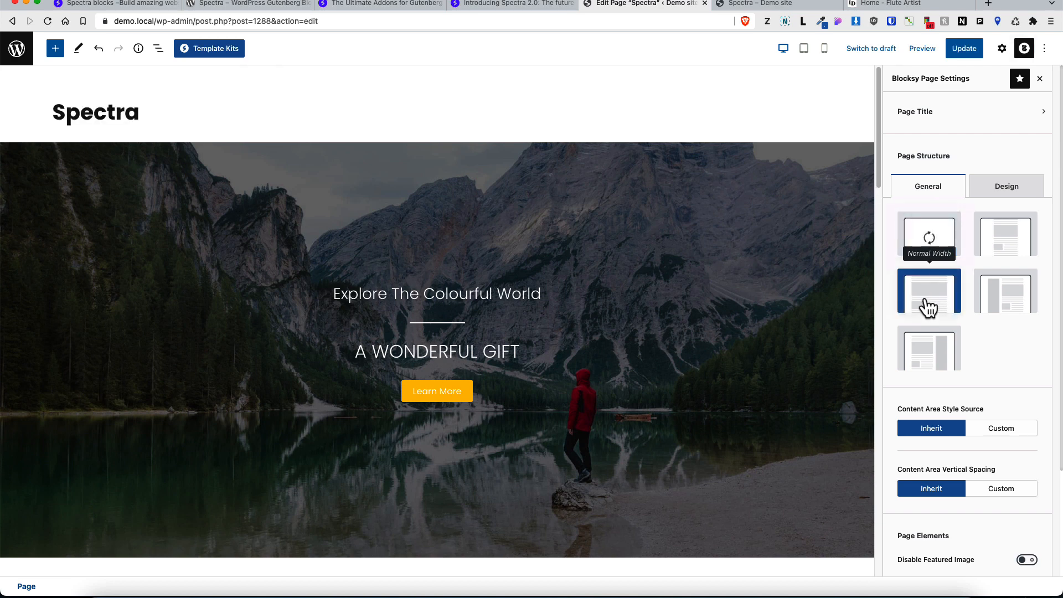
{"action": "left_click", "coordinate": [947, 121]}
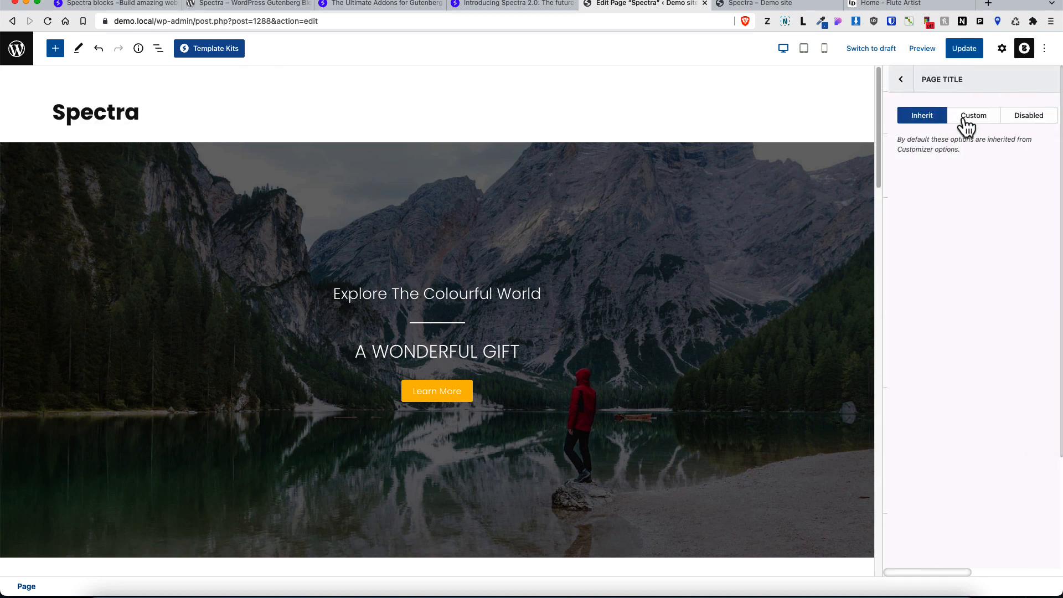
{"action": "left_click", "coordinate": [1030, 127]}
{"action": "left_click", "coordinate": [895, 83]}
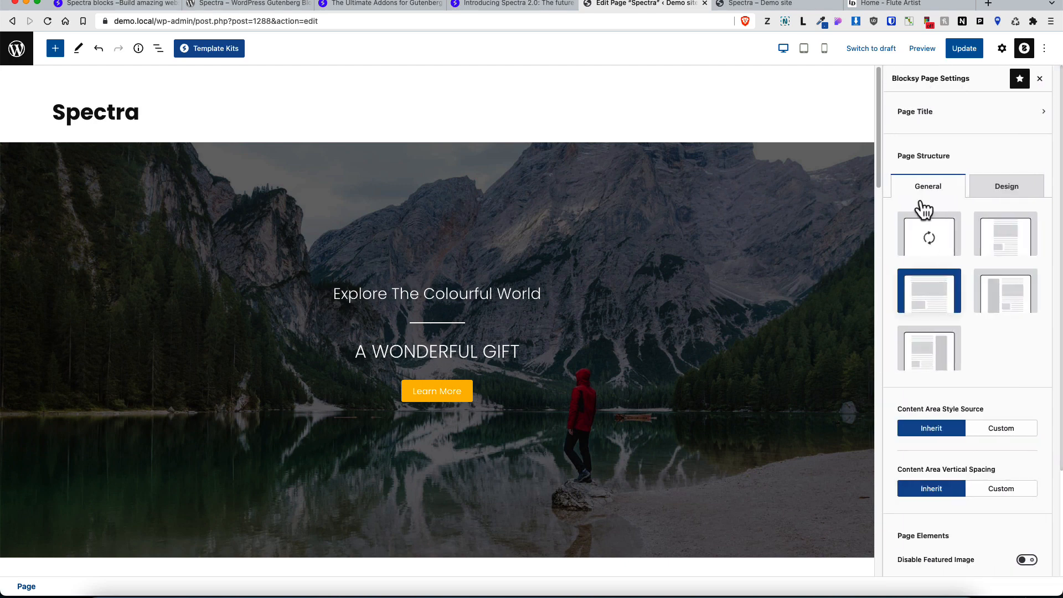
Step: Set the content area vertical spacing to Custom with Only Bottom spacing and update the page
{"action": "scroll", "coordinate": [935, 254], "scroll_direction": "down", "scroll_amount": 3}
{"action": "left_click", "coordinate": [1003, 360]}
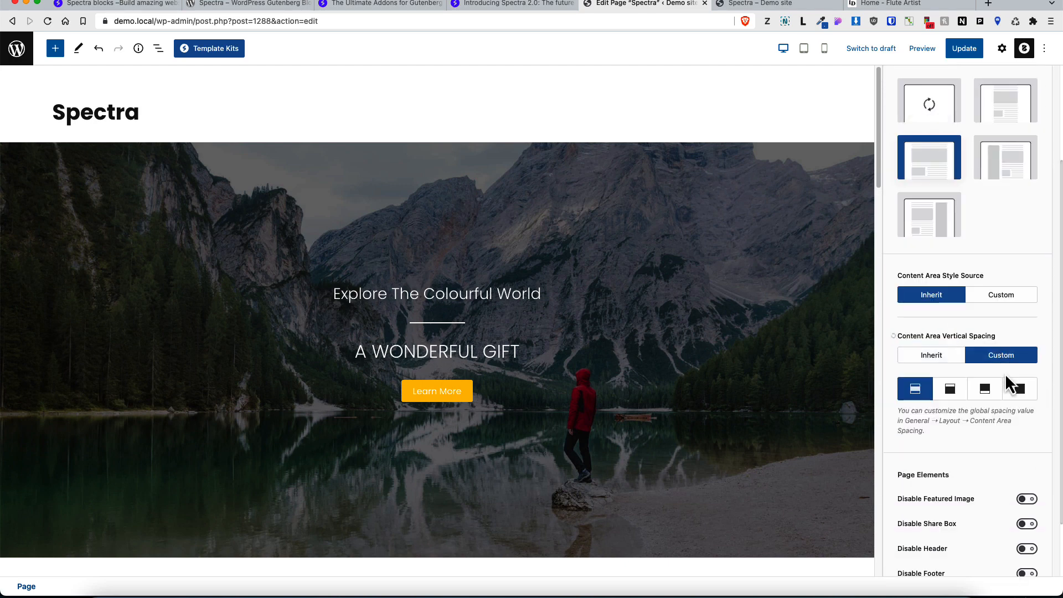
{"action": "left_click", "coordinate": [987, 392]}
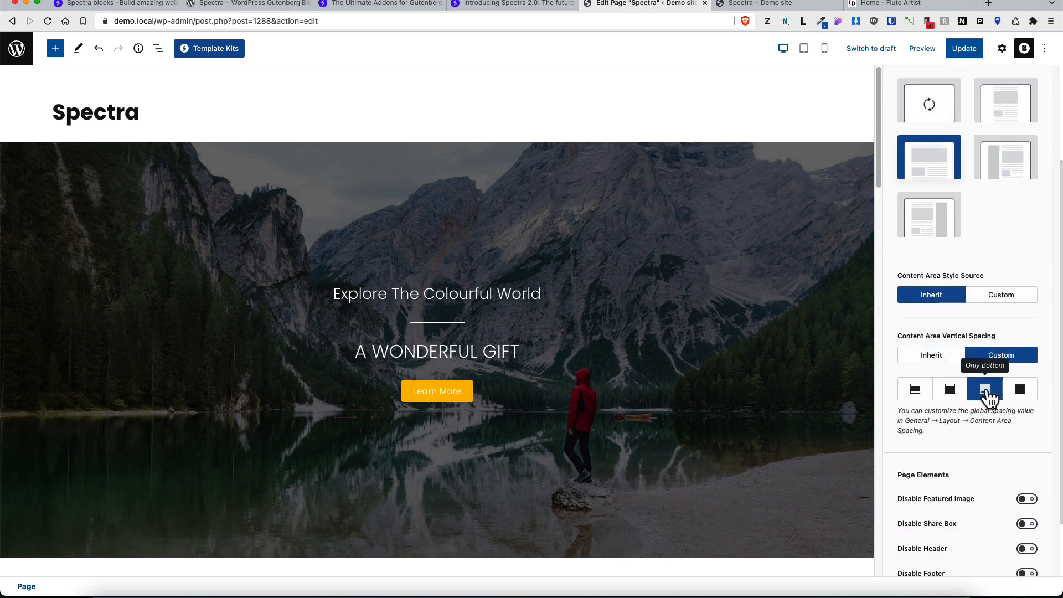
{"action": "left_click", "coordinate": [966, 48]}
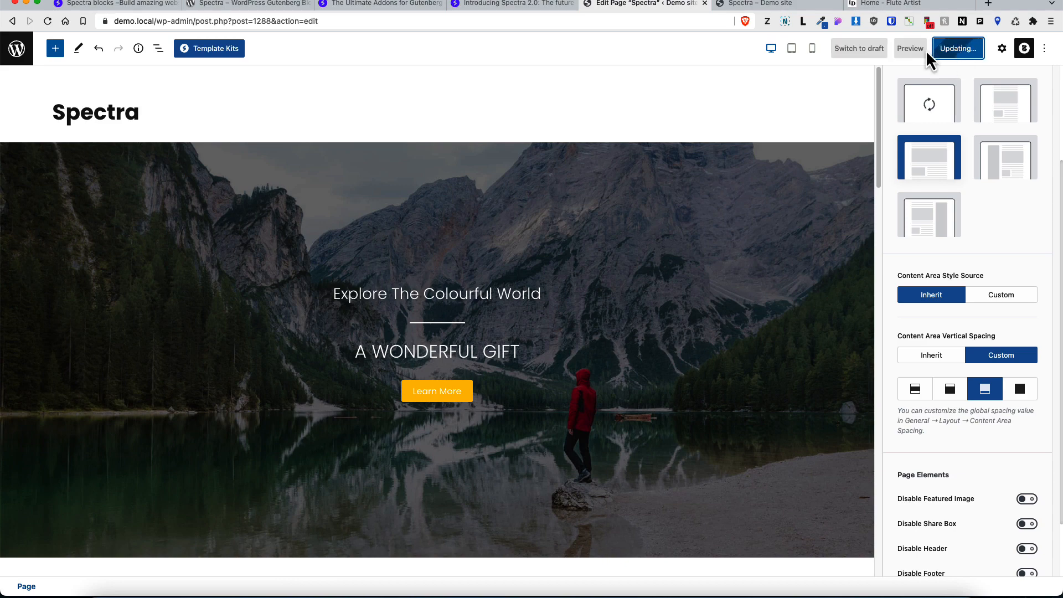
Step: Reload the page preview and scroll through it to check the new layout
{"action": "left_click", "coordinate": [745, 4]}
{"action": "left_click", "coordinate": [48, 22]}
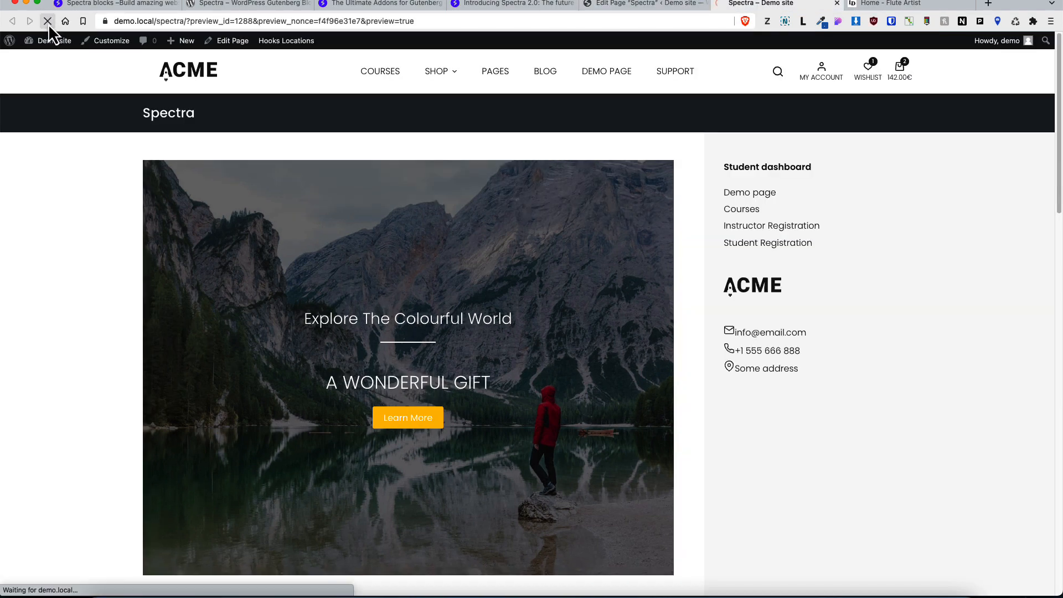
{"action": "scroll", "coordinate": [617, 287], "scroll_direction": "down", "scroll_amount": 20}
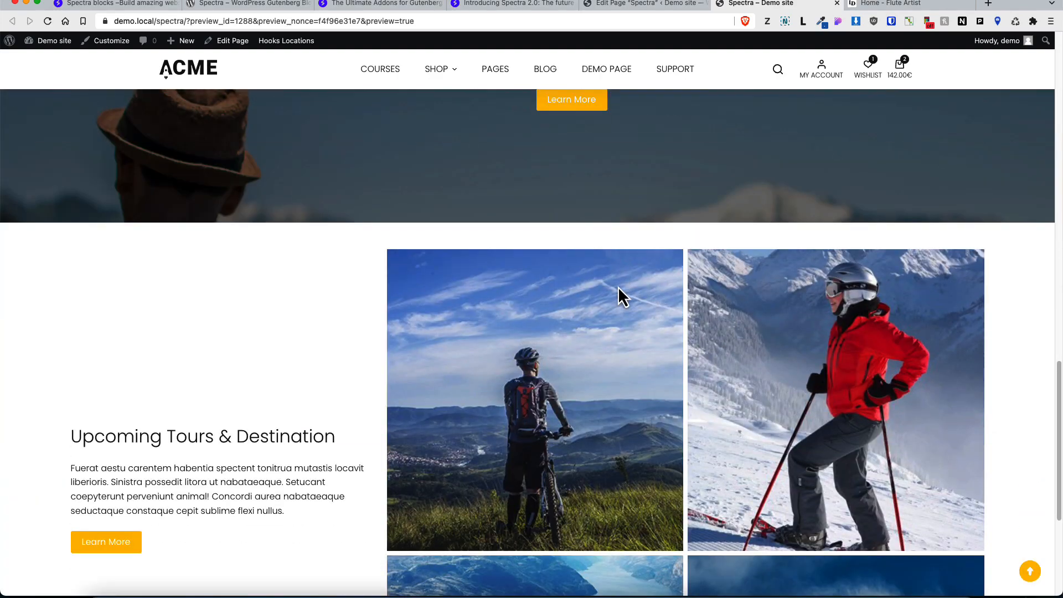
{"action": "scroll", "coordinate": [618, 287], "scroll_direction": "down", "scroll_amount": 5}
{"action": "scroll", "coordinate": [618, 286], "scroll_direction": "up", "scroll_amount": 20}
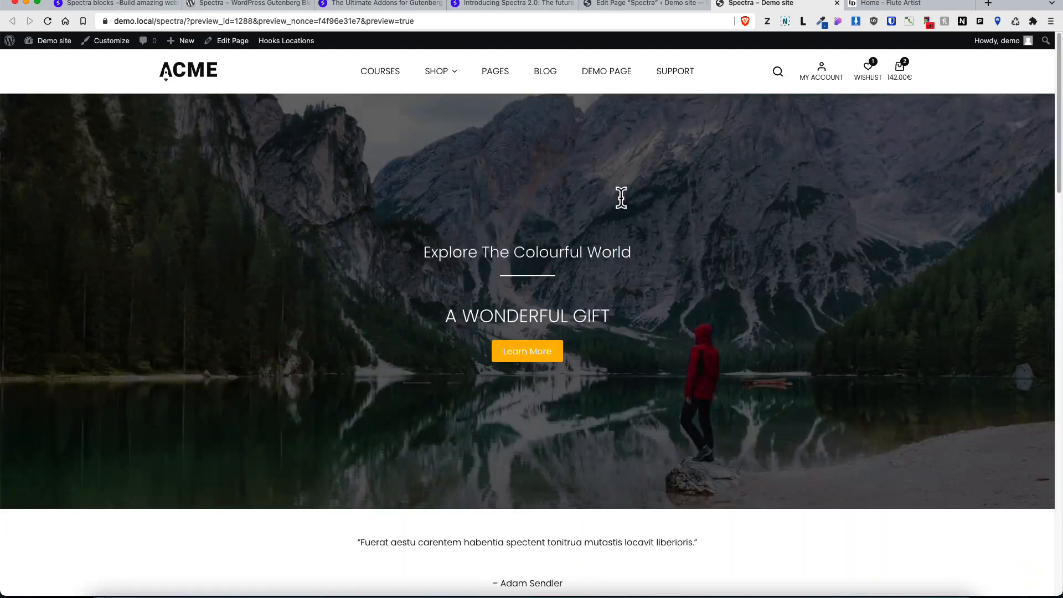
Step: Return to the editor and delete all the imported blocks from the page
{"action": "left_click", "coordinate": [648, 6]}
{"action": "key", "text": "BackSpace"}
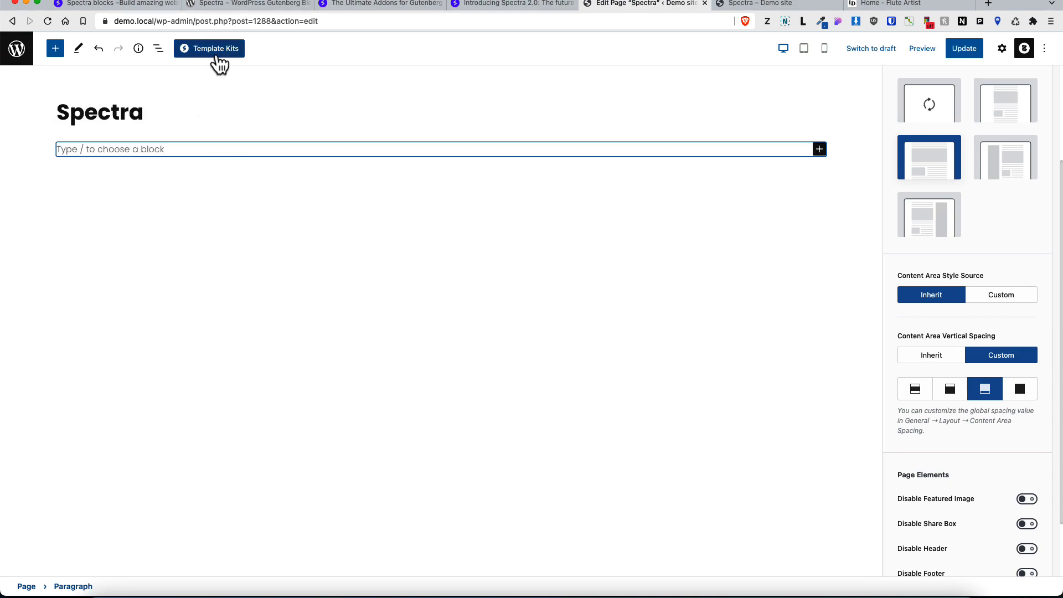
Step: Import the first Call To Action pattern from the Template Kits patterns library
{"action": "left_click", "coordinate": [216, 51]}
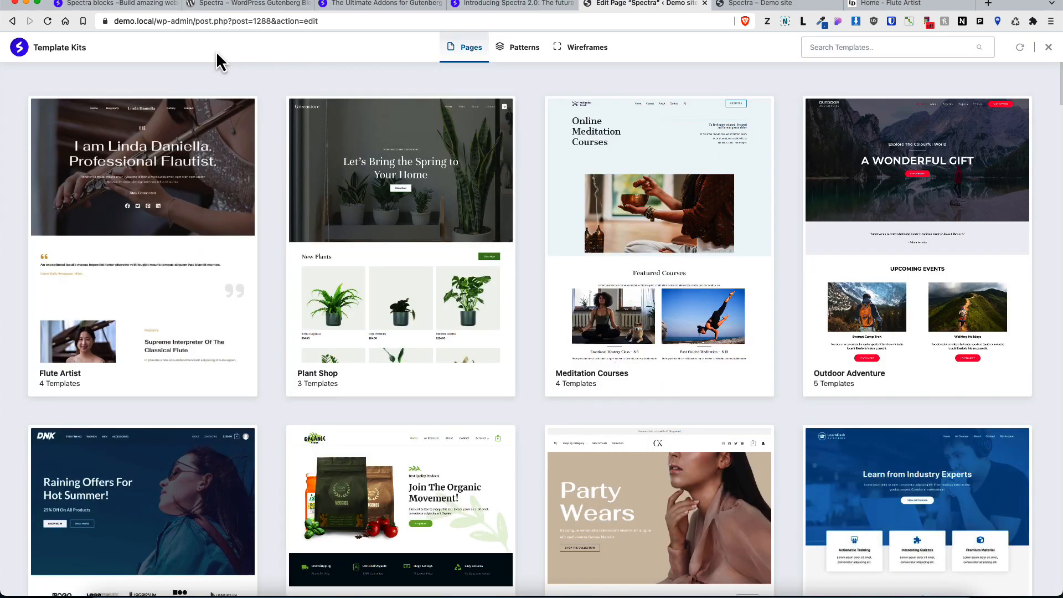
{"action": "left_click", "coordinate": [522, 49]}
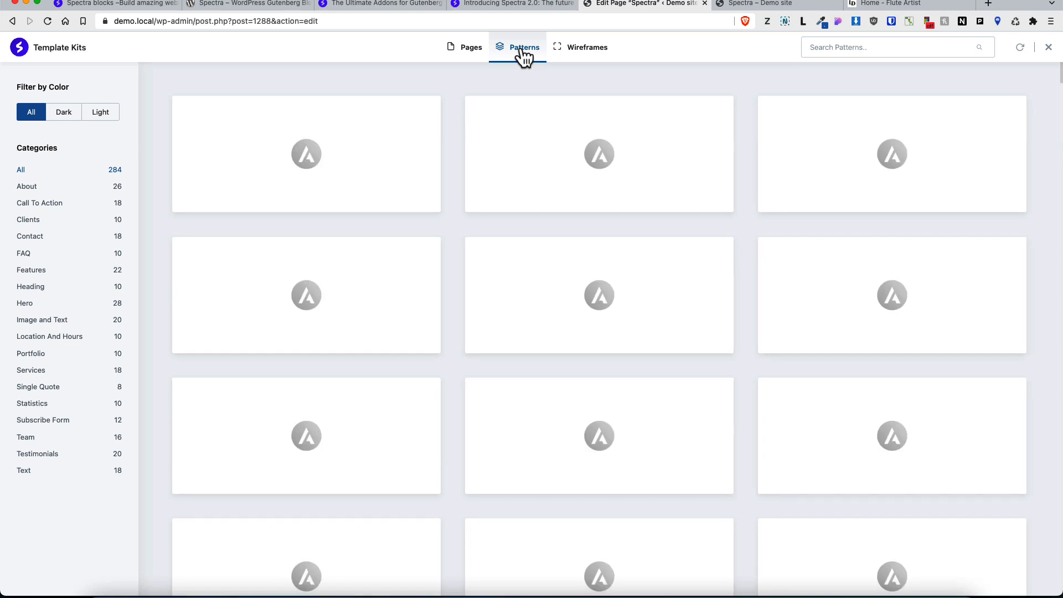
{"action": "left_click", "coordinate": [473, 53]}
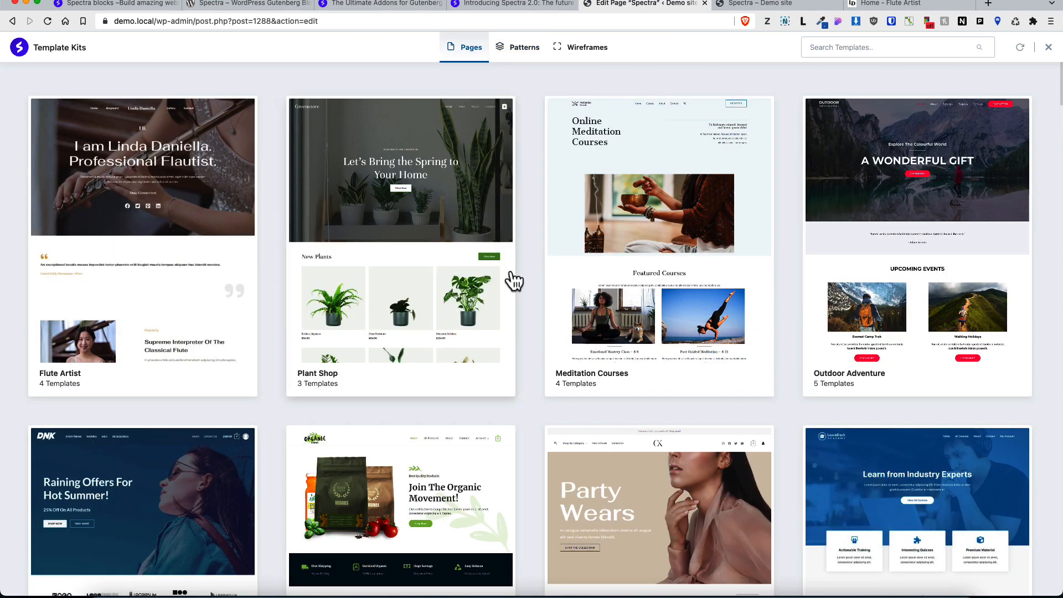
{"action": "left_click", "coordinate": [520, 49]}
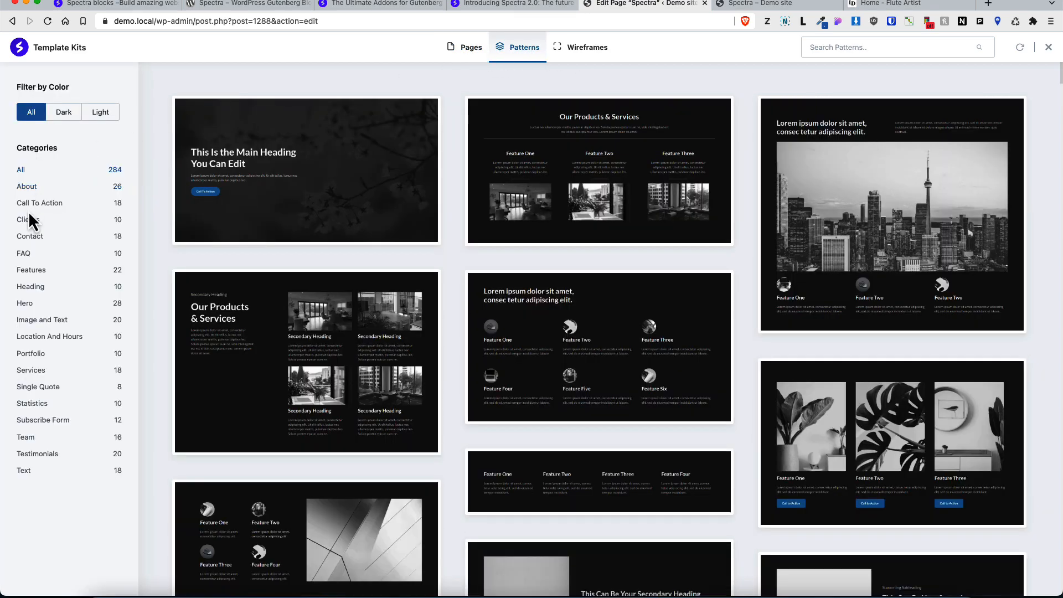
{"action": "left_click", "coordinate": [37, 207]}
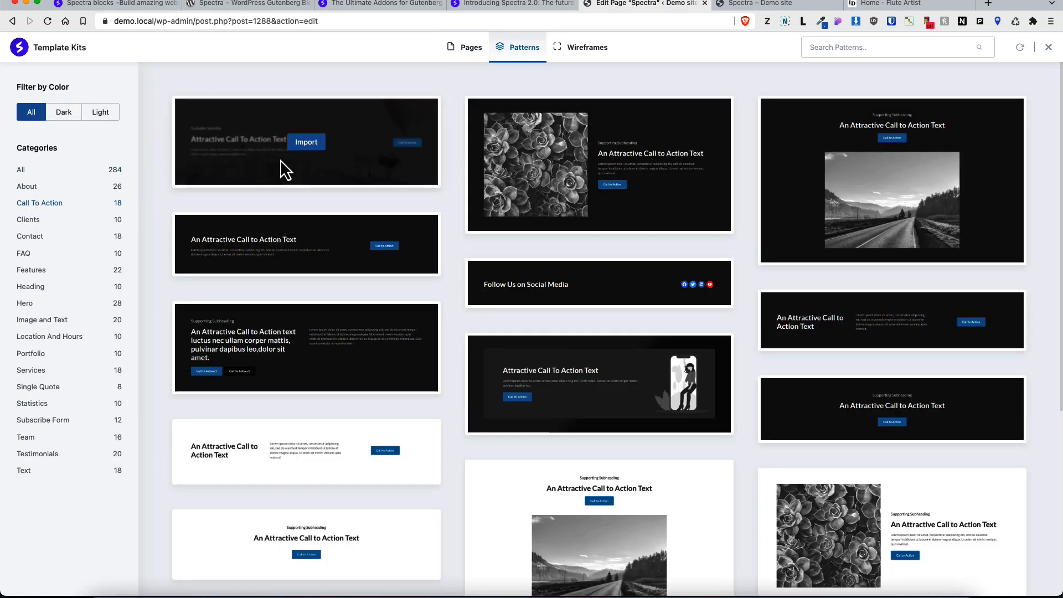
{"action": "left_click", "coordinate": [304, 145]}
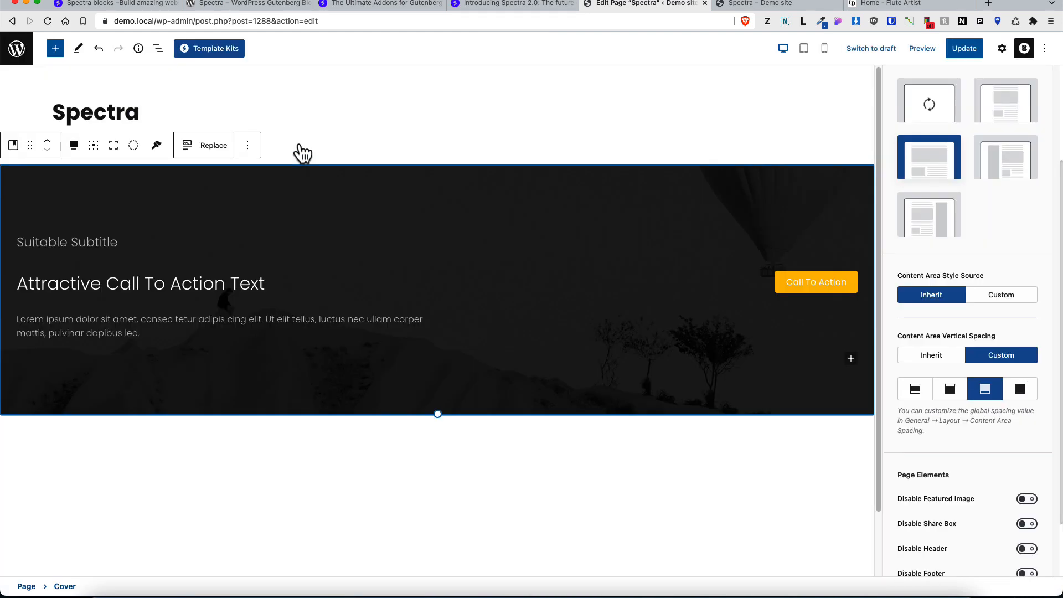
Step: Import a Hero pattern with a chair image and text block from the patterns library
{"action": "left_click", "coordinate": [219, 52]}
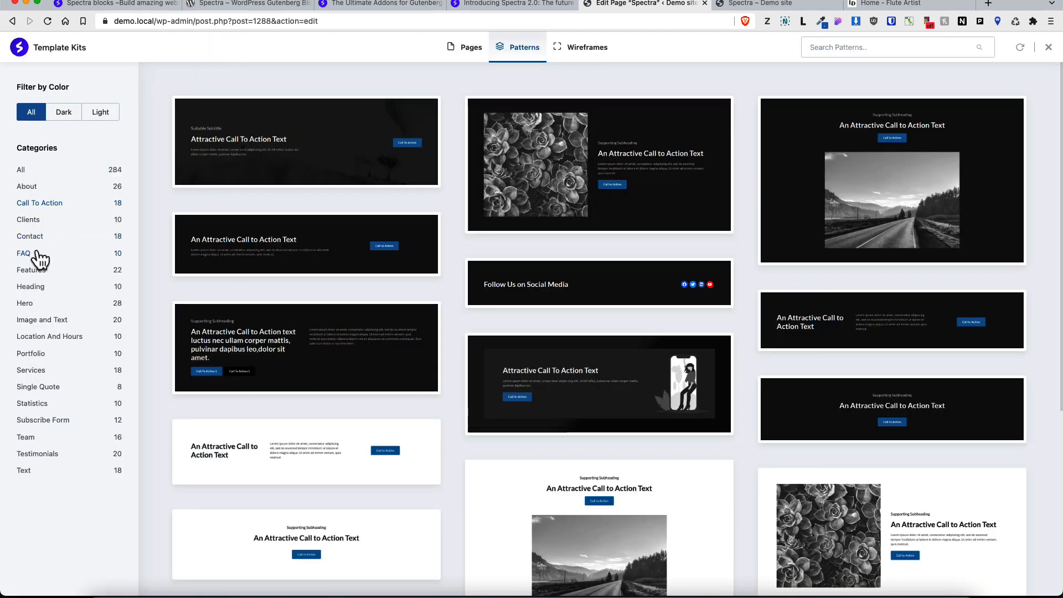
{"action": "left_click", "coordinate": [26, 305]}
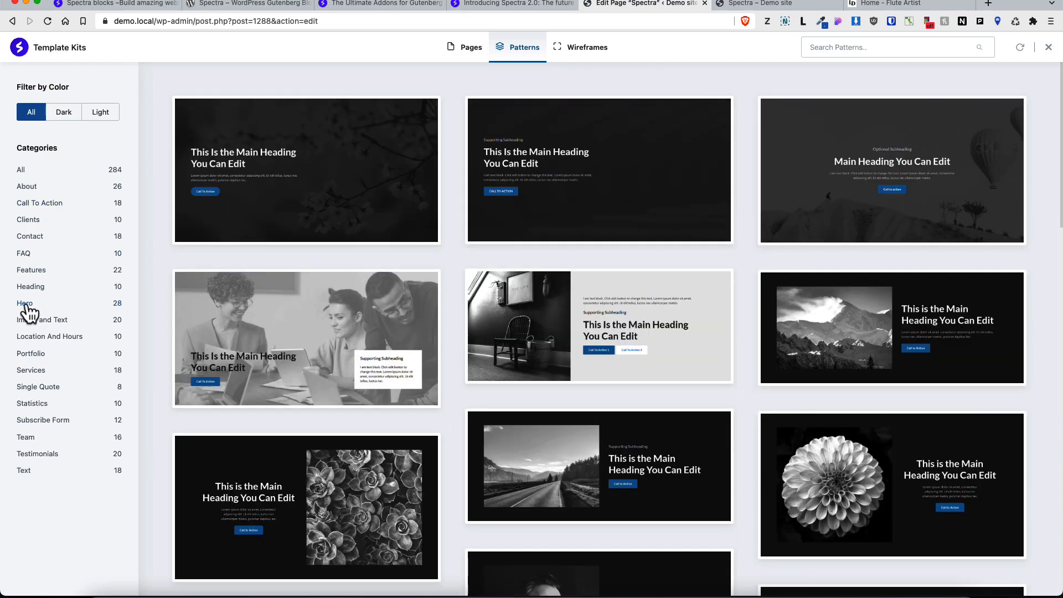
{"action": "scroll", "coordinate": [487, 261], "scroll_direction": "down", "scroll_amount": 15}
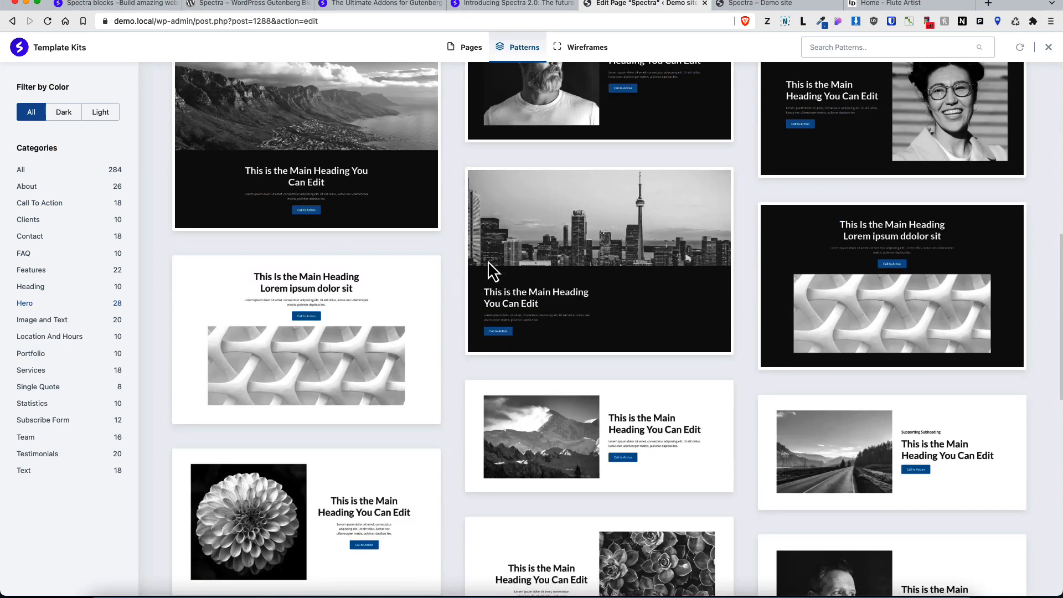
{"action": "scroll", "coordinate": [487, 260], "scroll_direction": "down", "scroll_amount": 8}
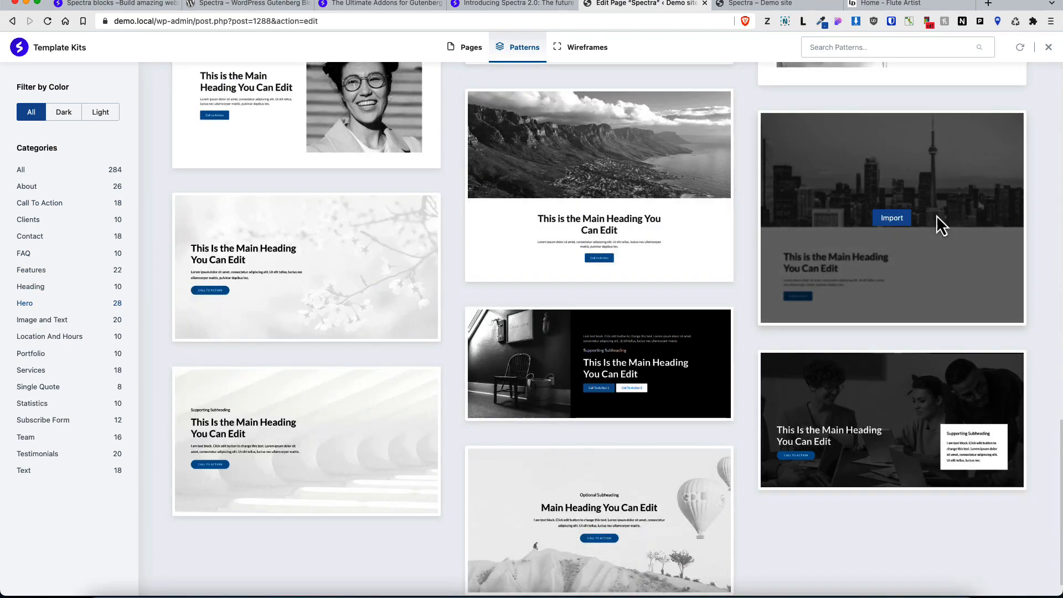
{"action": "left_click", "coordinate": [592, 367]}
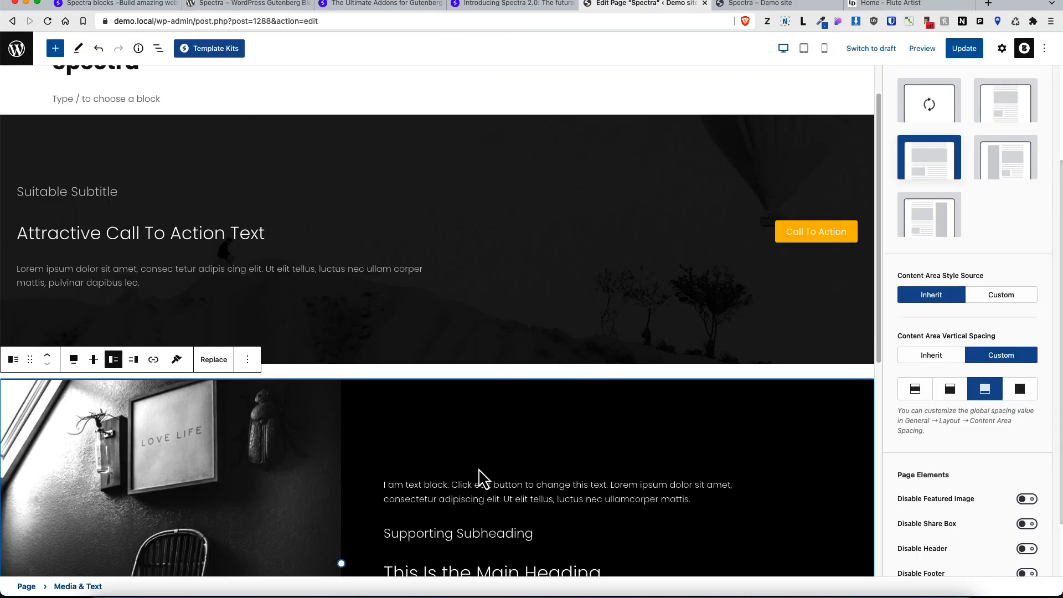
{"action": "scroll", "coordinate": [481, 475], "scroll_direction": "down", "scroll_amount": 3}
{"action": "scroll", "coordinate": [503, 345], "scroll_direction": "up", "scroll_amount": 4}
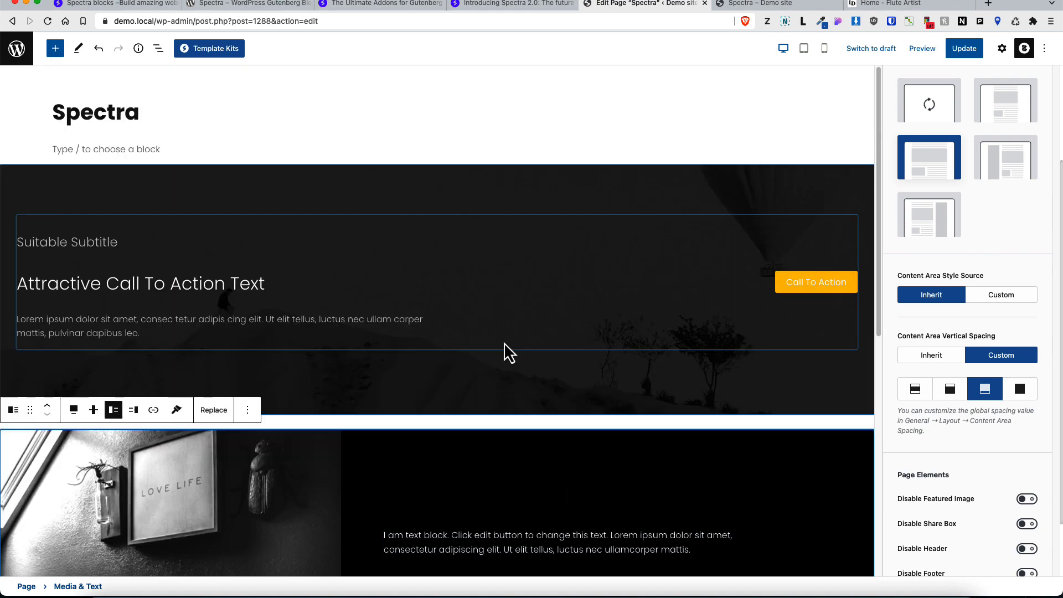
Step: Import the secondary-heading wireframe with an image grid from the Wireframes library
{"action": "left_click", "coordinate": [206, 50]}
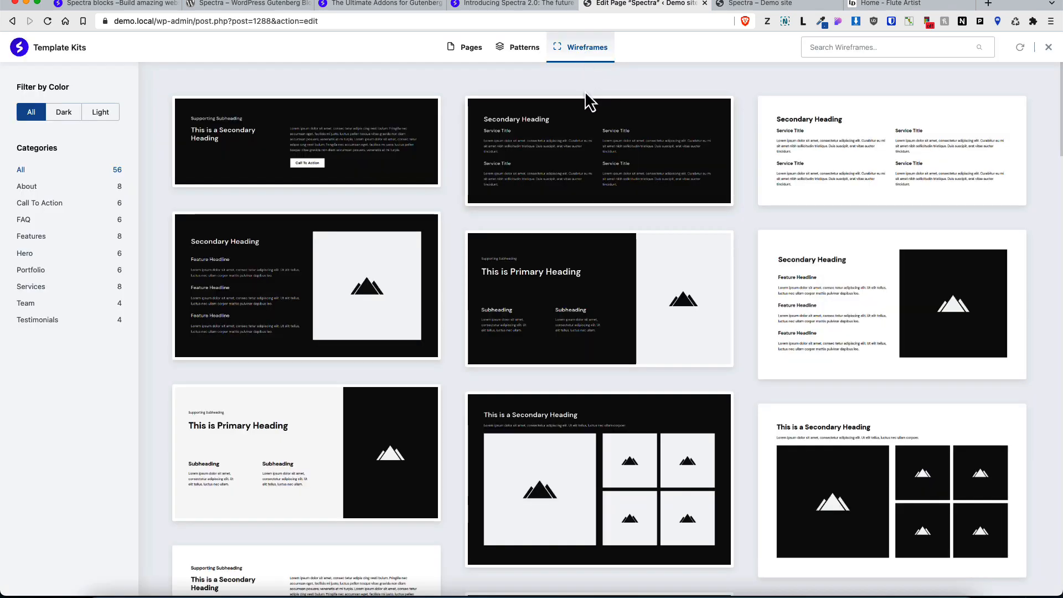
{"action": "mouse_move", "coordinate": [620, 418]}
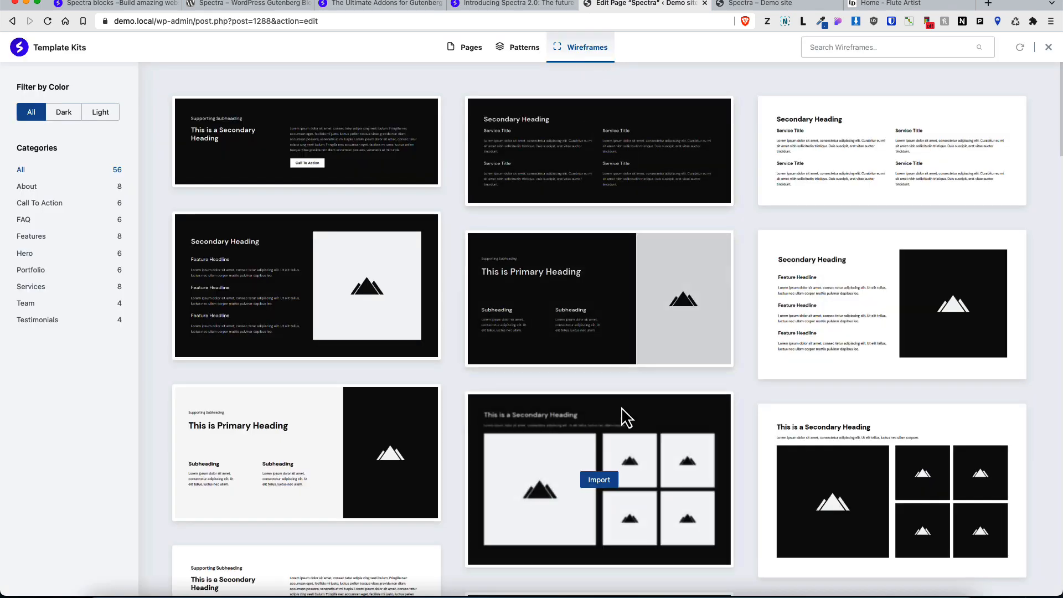
{"action": "left_click", "coordinate": [598, 482]}
Step: Select all blocks on the page and delete them
{"action": "scroll", "coordinate": [573, 282], "scroll_direction": "down", "scroll_amount": 6}
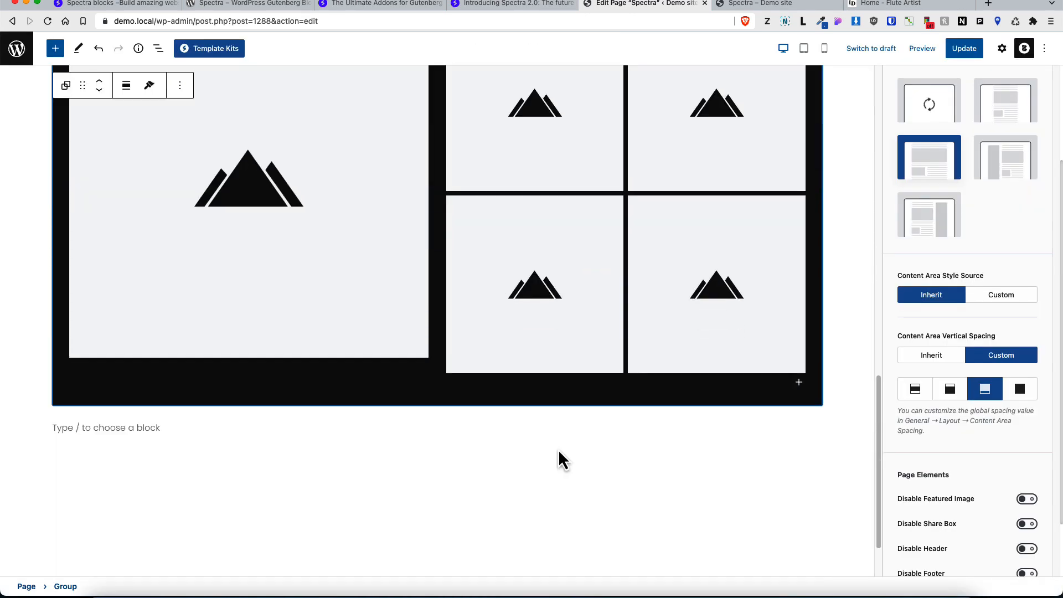
{"action": "scroll", "coordinate": [559, 460], "scroll_direction": "up", "scroll_amount": 15}
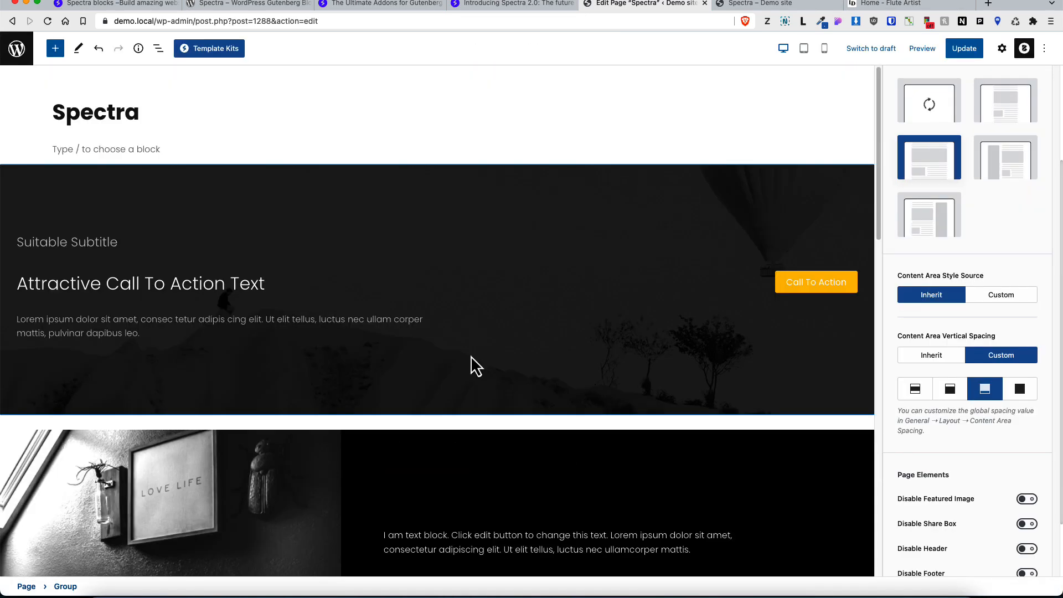
{"action": "key", "text": "ctrl+a"}
{"action": "key", "text": "Delete"}
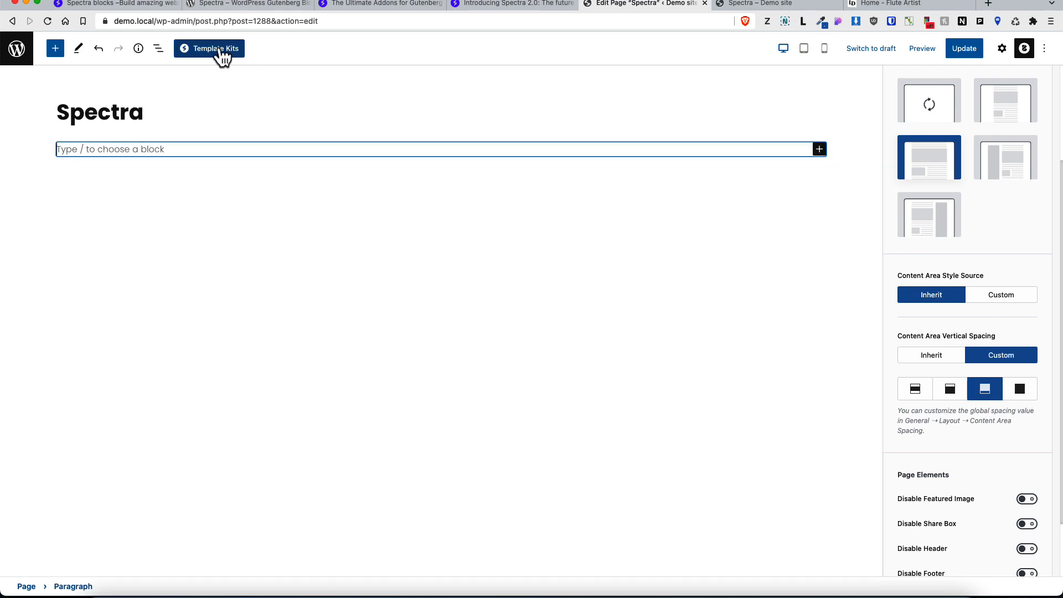
{"action": "left_click", "coordinate": [221, 53]}
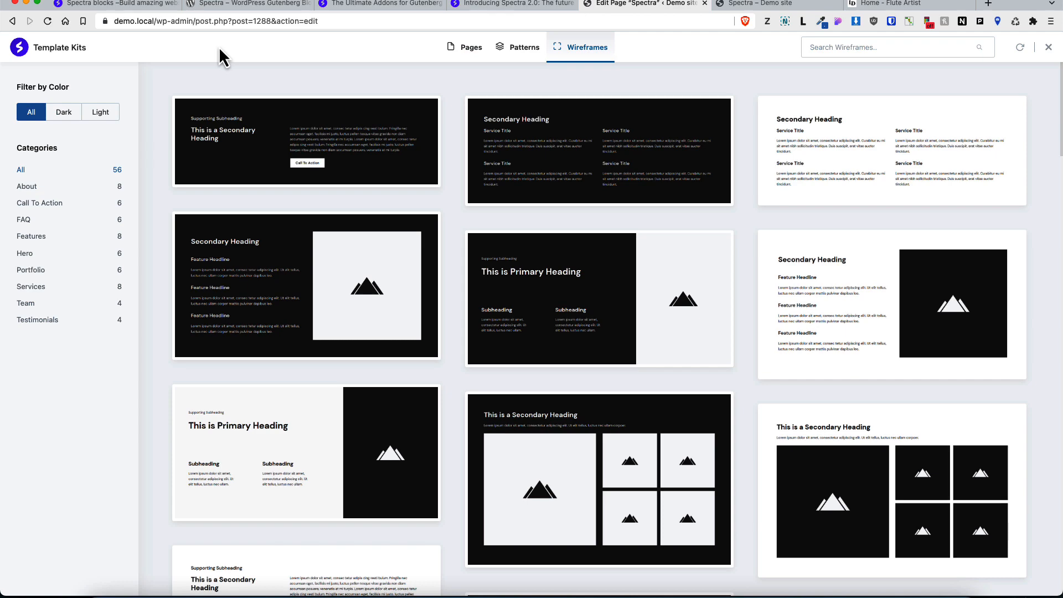
{"action": "left_click", "coordinate": [468, 58]}
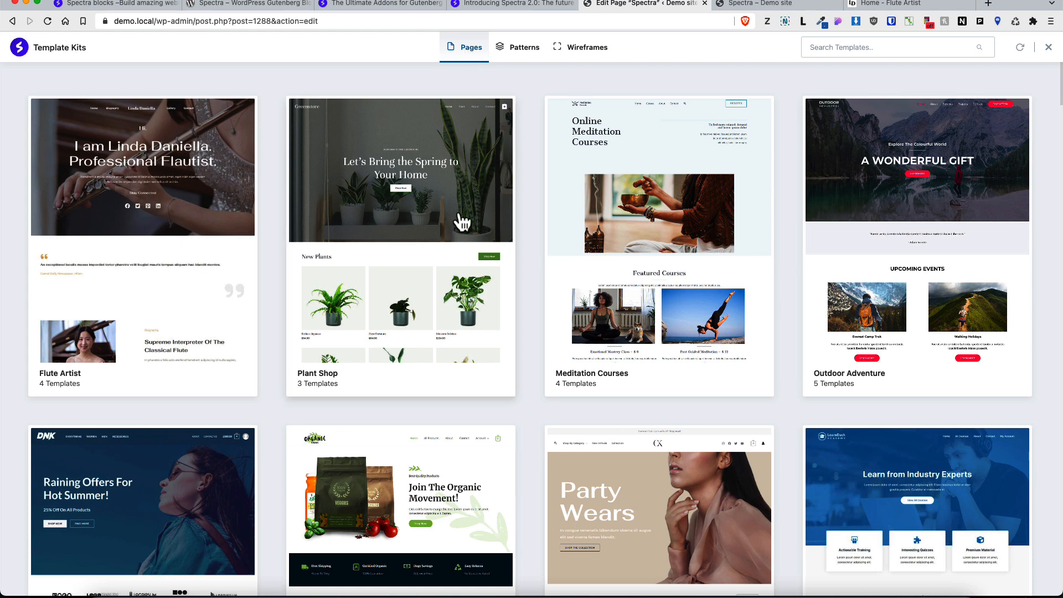
{"action": "left_click", "coordinate": [523, 49]}
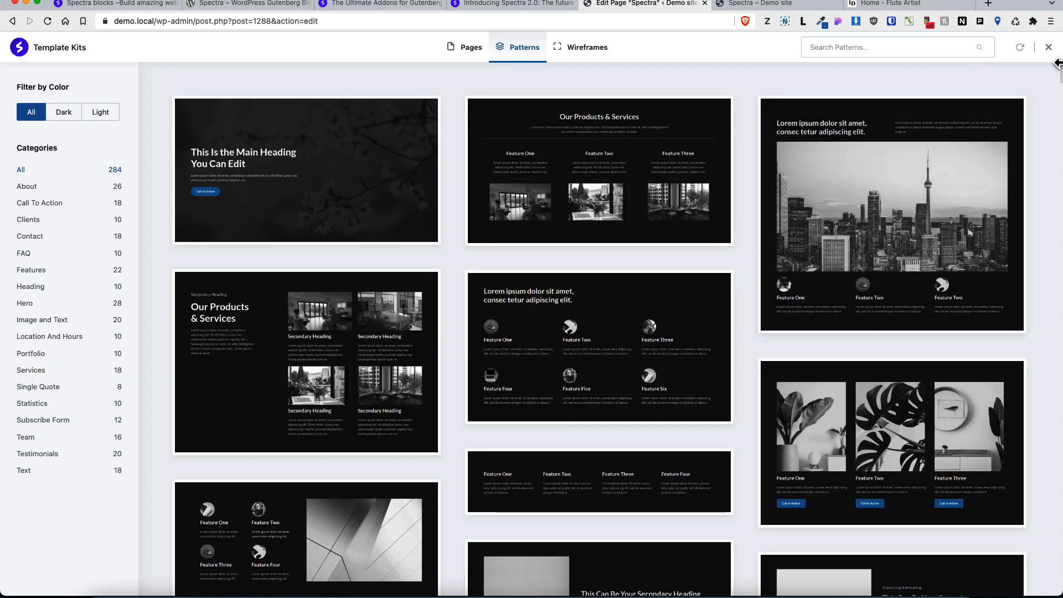
{"action": "left_click", "coordinate": [1048, 48]}
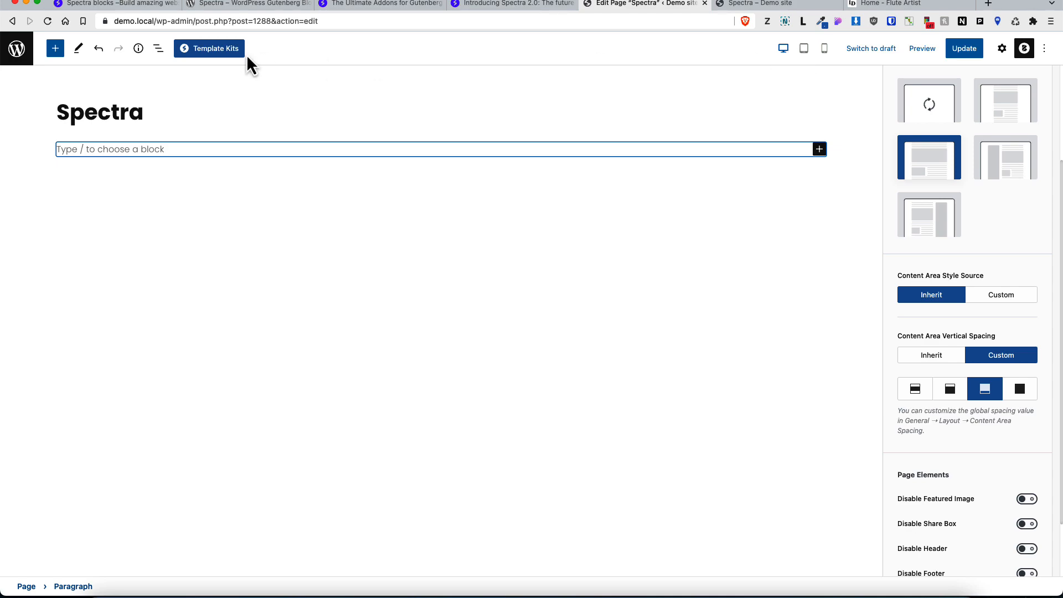
Step: Import the dark "This Is the Main Heading You Can Edit" cover pattern from Template Kits
{"action": "left_click", "coordinate": [214, 50]}
{"action": "left_click", "coordinate": [305, 173]}
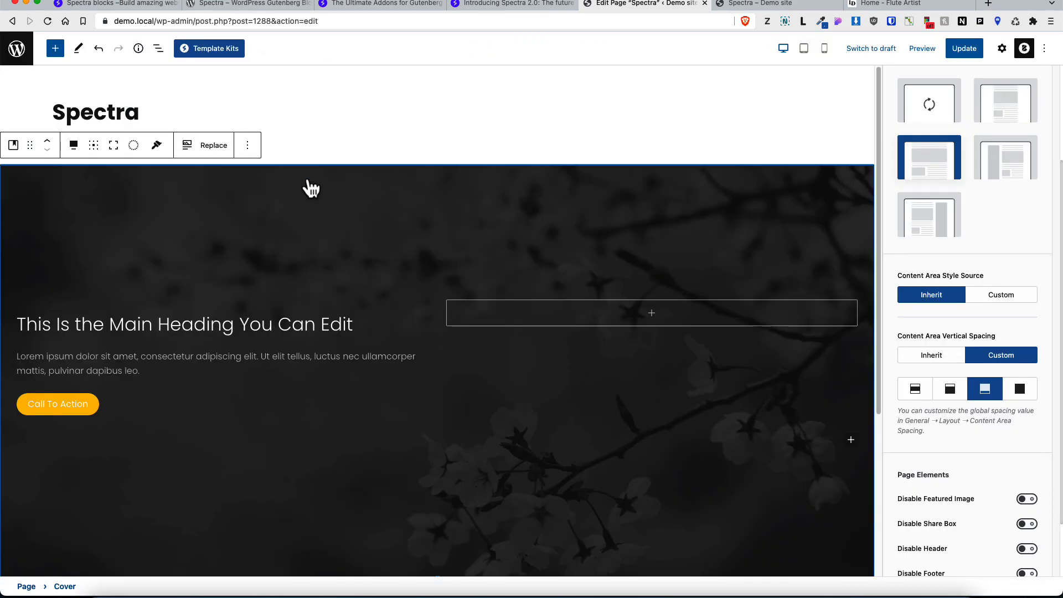
Step: Preview the cover pattern in tablet and mobile views, then return to desktop view
{"action": "left_click", "coordinate": [804, 49]}
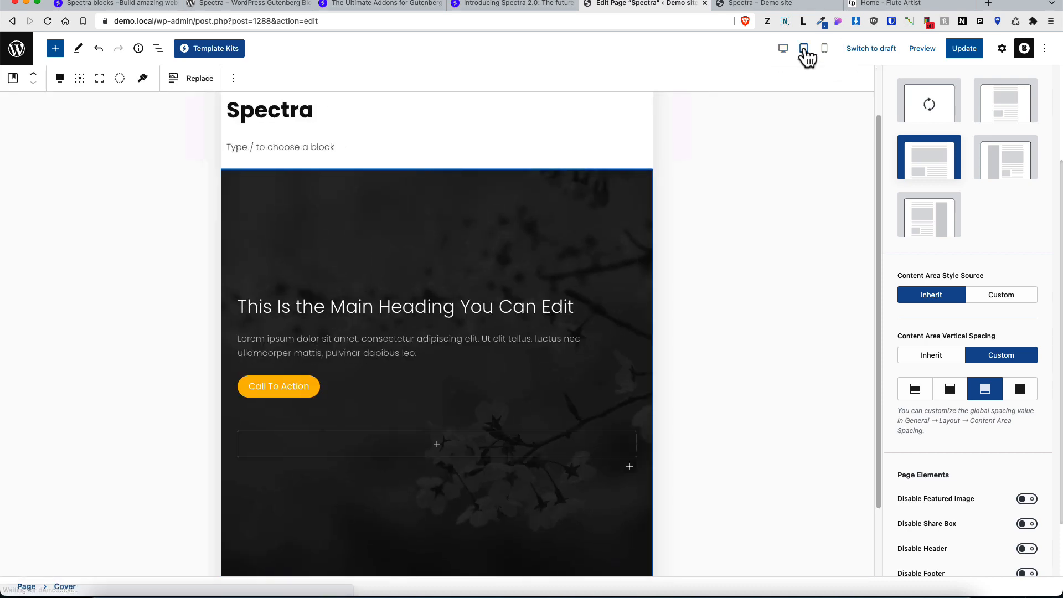
{"action": "left_click", "coordinate": [825, 50]}
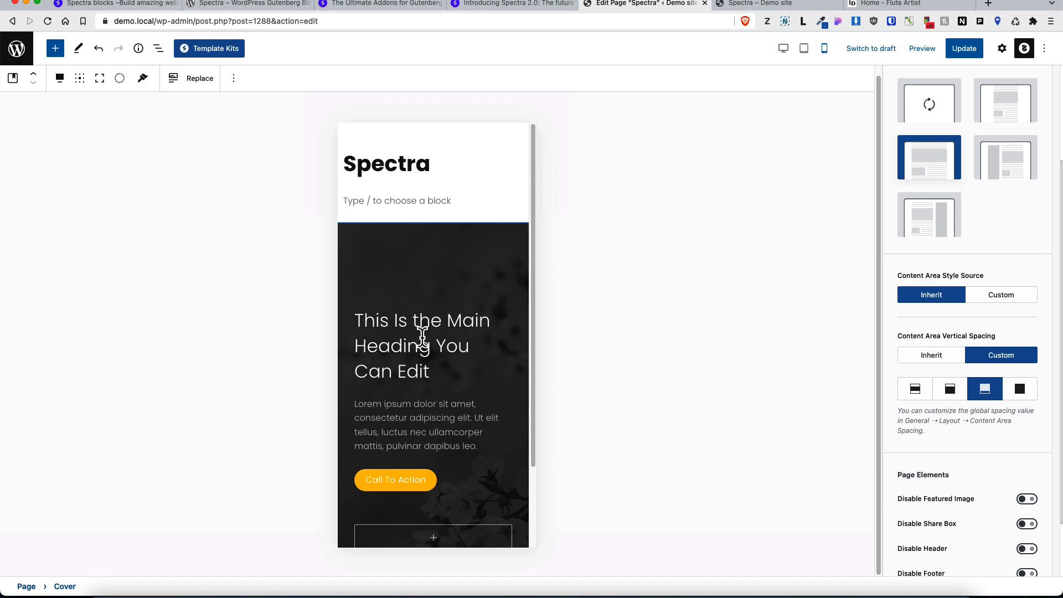
{"action": "scroll", "coordinate": [422, 365], "scroll_direction": "down", "scroll_amount": 3}
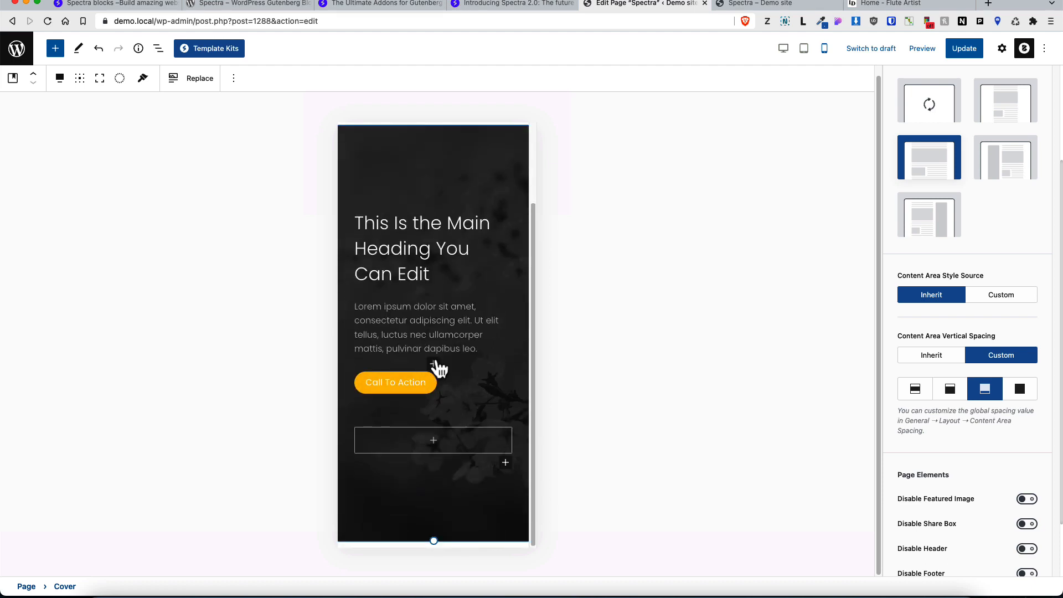
{"action": "scroll", "coordinate": [437, 362], "scroll_direction": "up", "scroll_amount": 1}
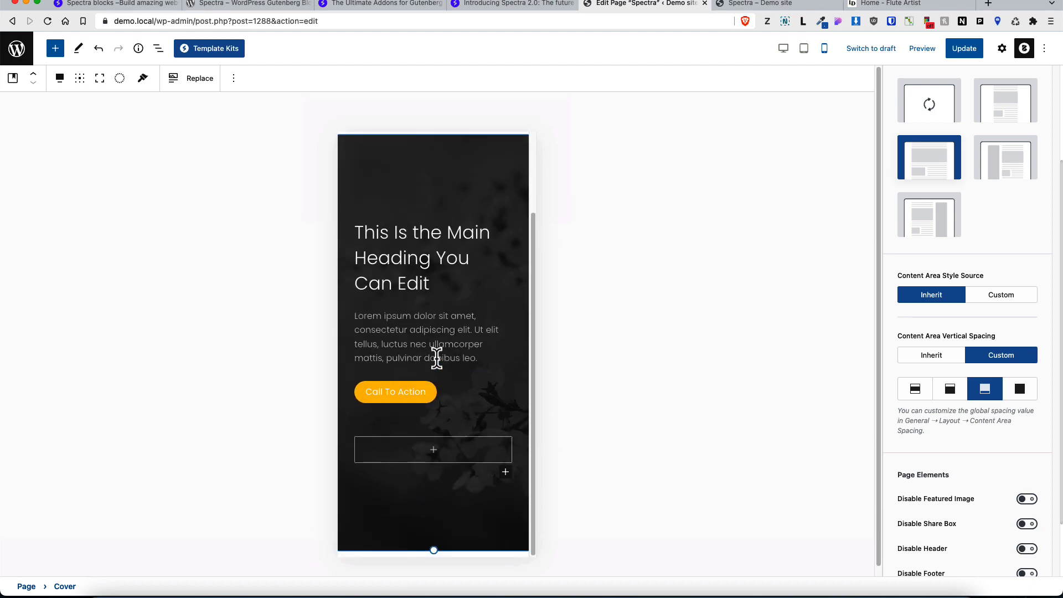
{"action": "scroll", "coordinate": [436, 358], "scroll_direction": "up", "scroll_amount": 3}
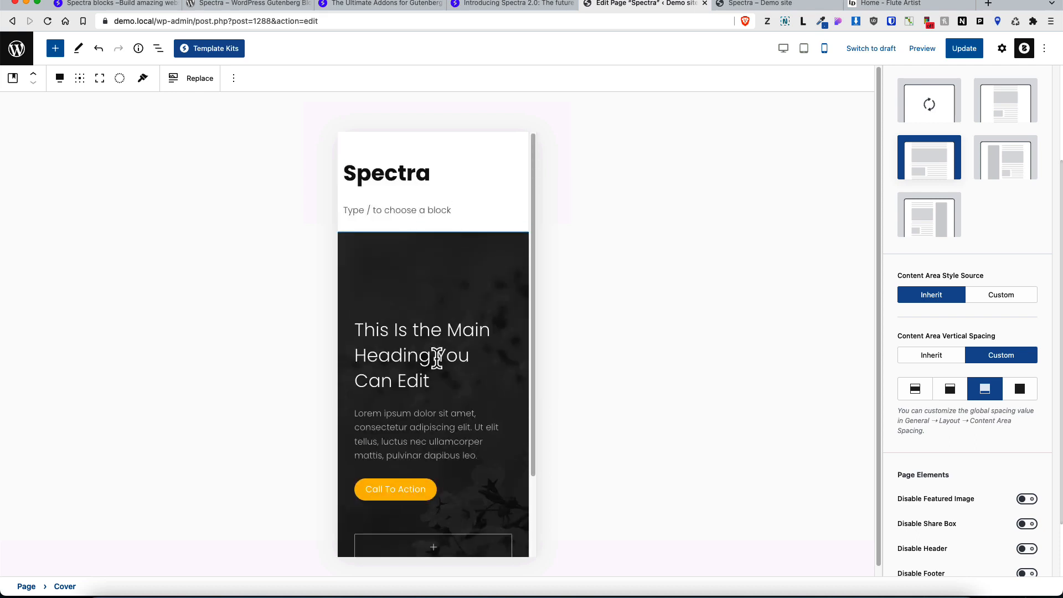
{"action": "left_click", "coordinate": [783, 48]}
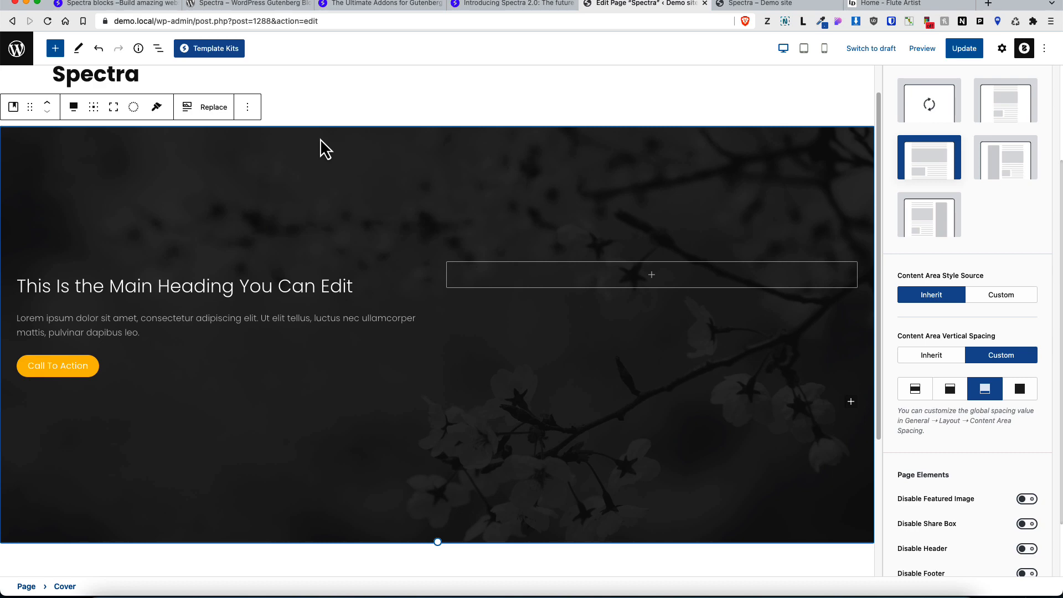
Step: Delete the dark cover pattern block from the page
{"action": "left_click", "coordinate": [1001, 49]}
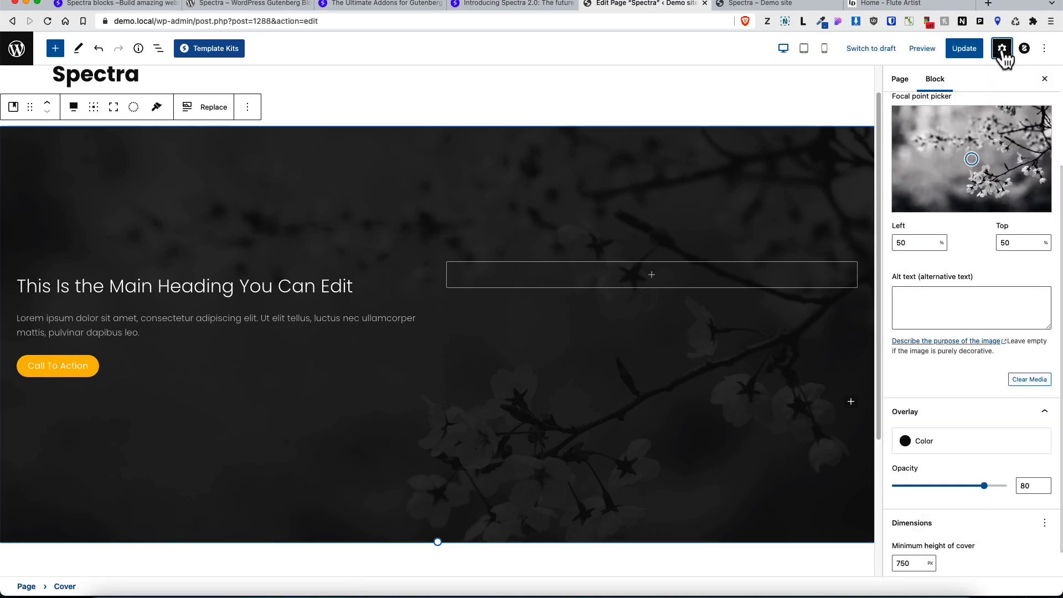
{"action": "scroll", "coordinate": [1022, 244], "scroll_direction": "up", "scroll_amount": 3}
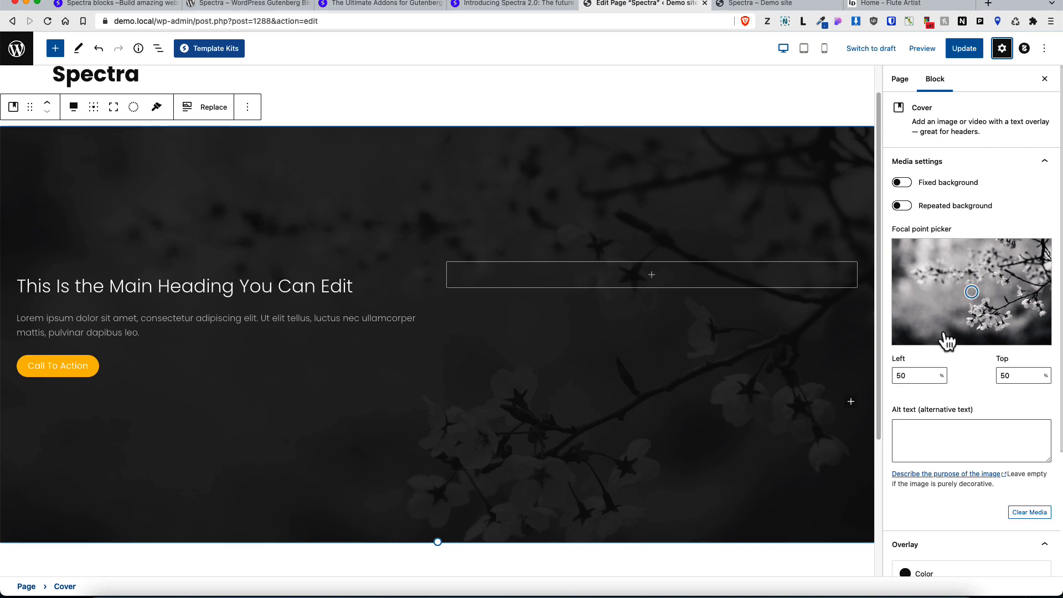
{"action": "scroll", "coordinate": [88, 287], "scroll_direction": "up", "scroll_amount": 2}
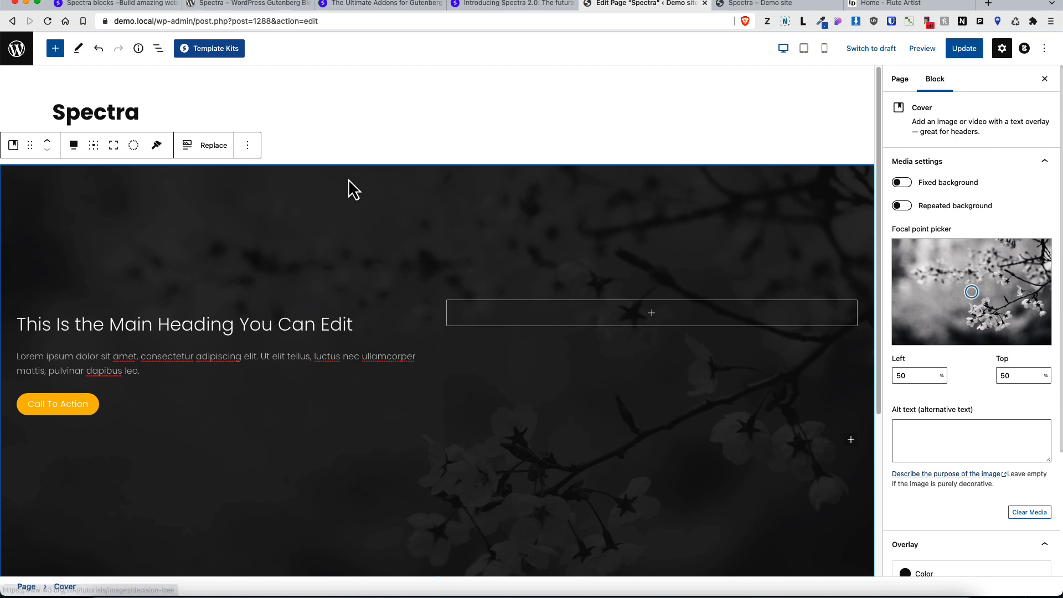
{"action": "key", "text": "BackSpace"}
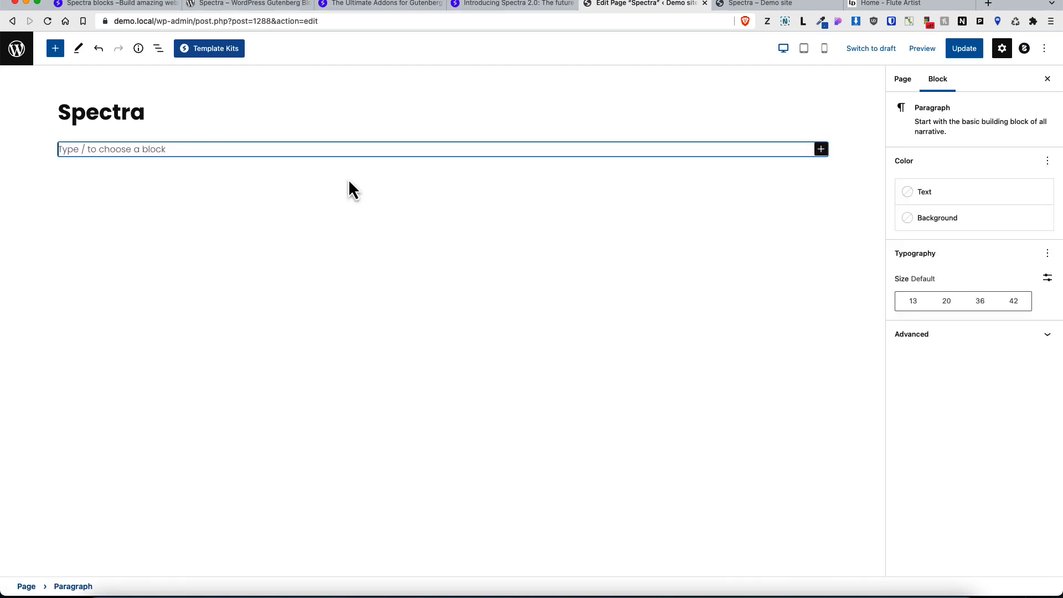
Step: Insert a Spectra Container block with the single-column layout below the title
{"action": "left_click", "coordinate": [56, 51]}
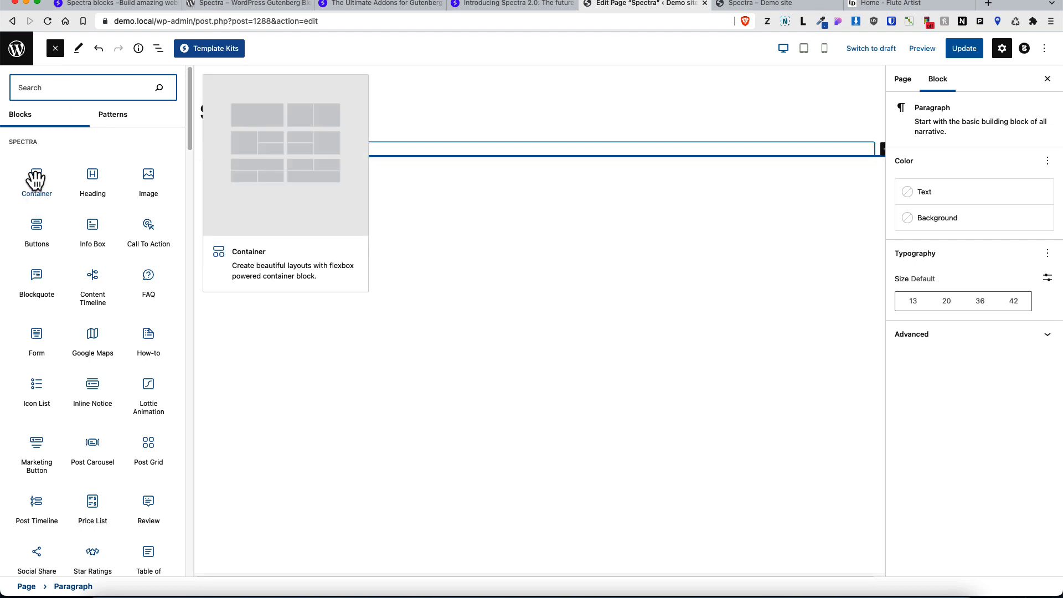
{"action": "left_click", "coordinate": [30, 202]}
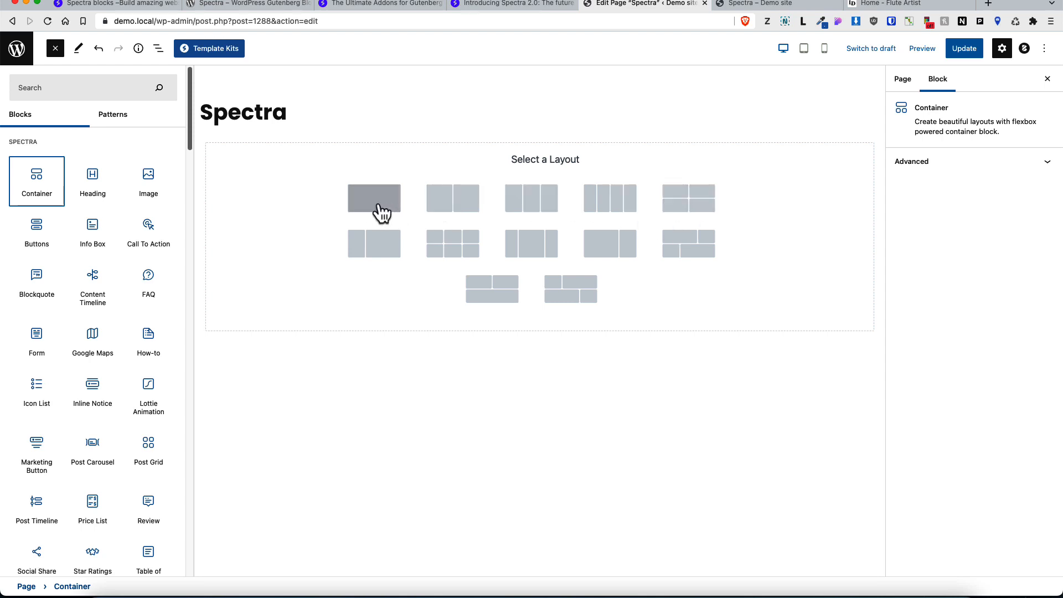
{"action": "left_click", "coordinate": [240, 209]}
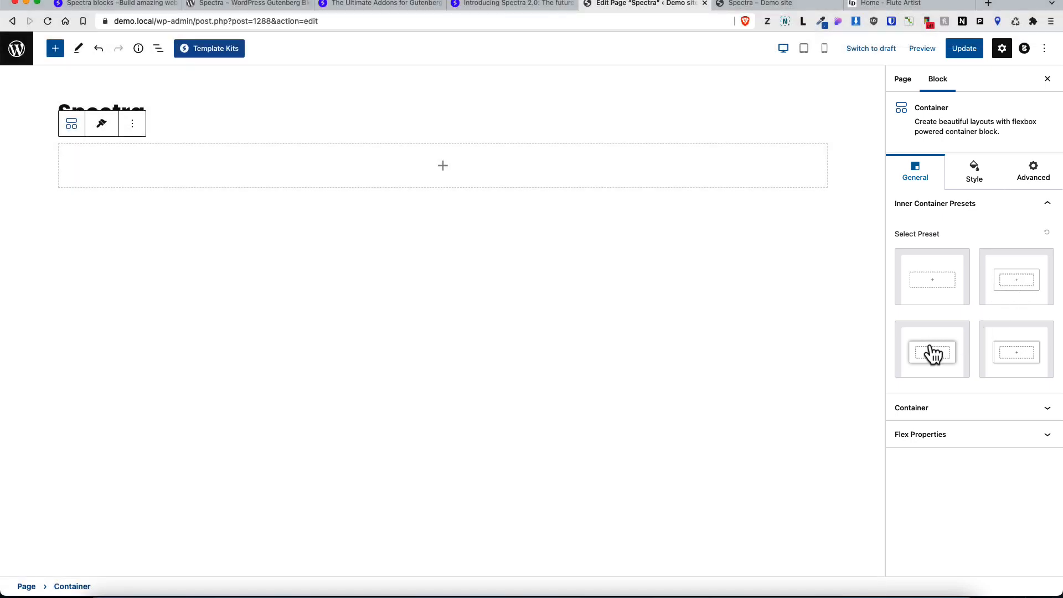
{"action": "left_click", "coordinate": [933, 353]}
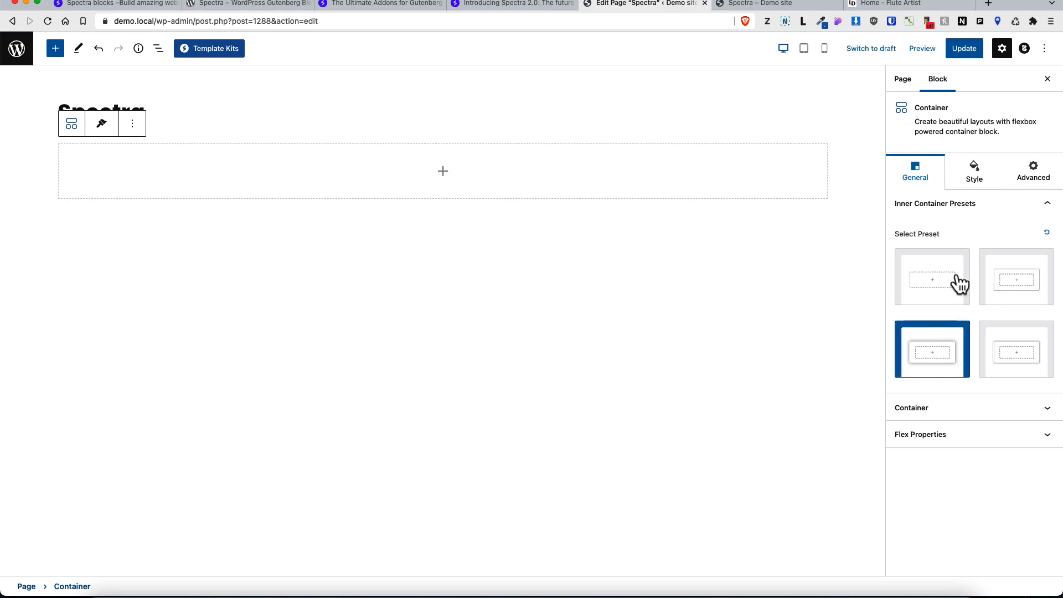
{"action": "left_click", "coordinate": [937, 281]}
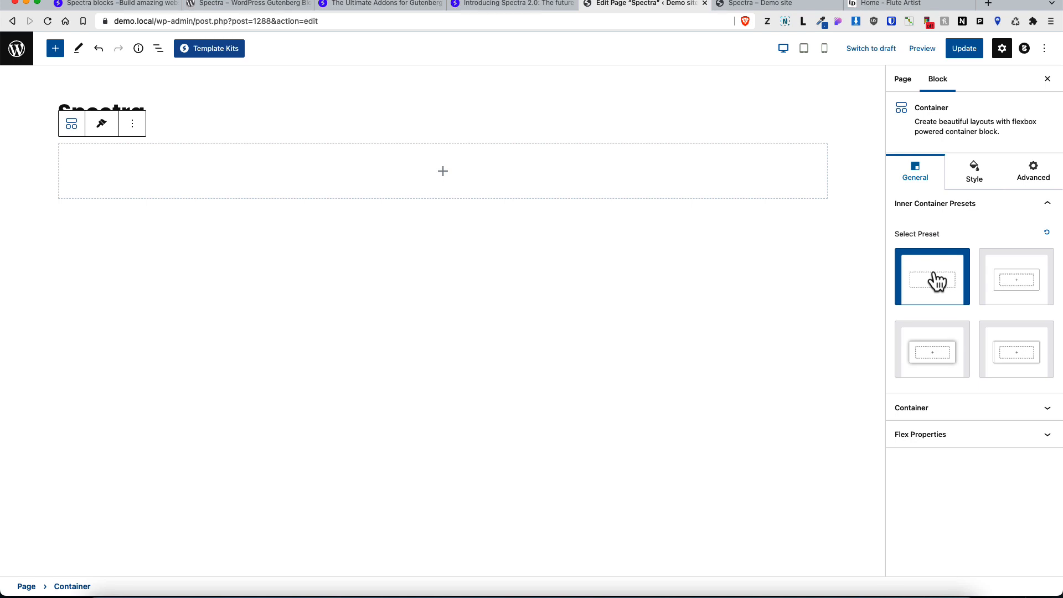
{"action": "left_click", "coordinate": [1047, 235]}
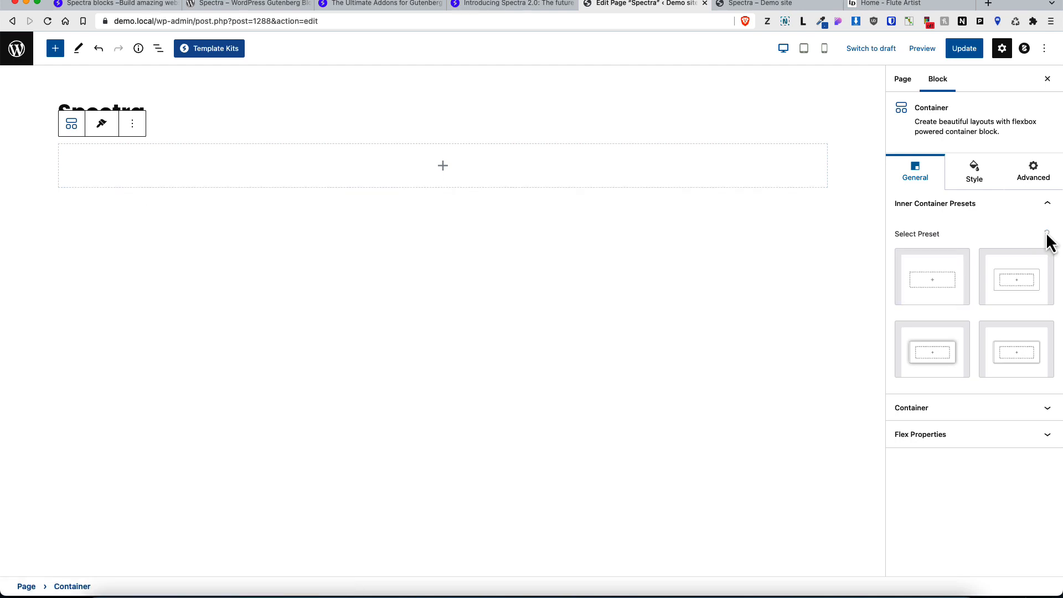
Step: Set the container's width to Custom and open its flex properties
{"action": "left_click", "coordinate": [958, 405]}
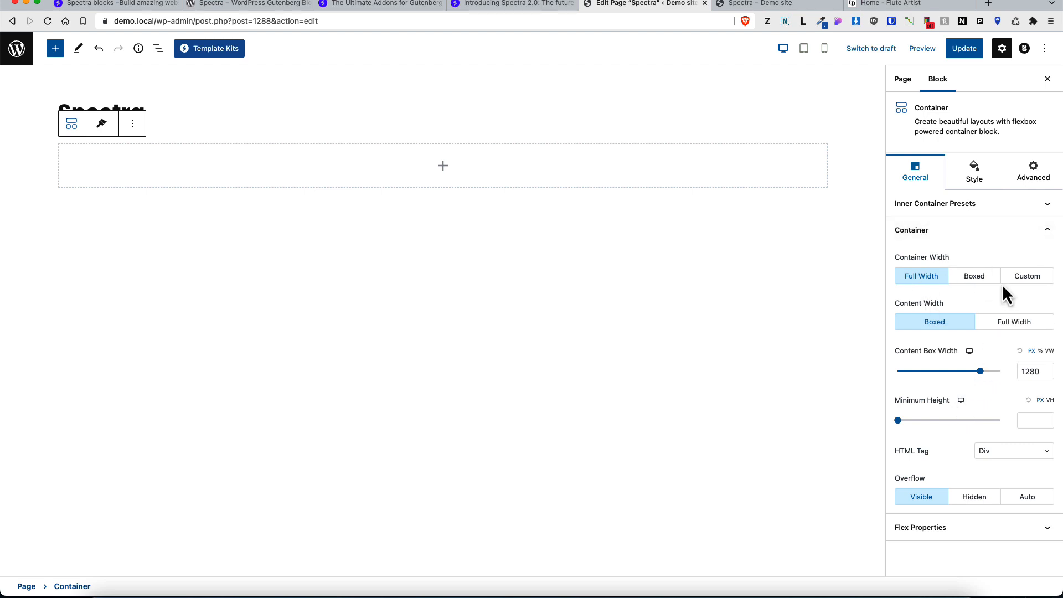
{"action": "left_click", "coordinate": [1036, 277]}
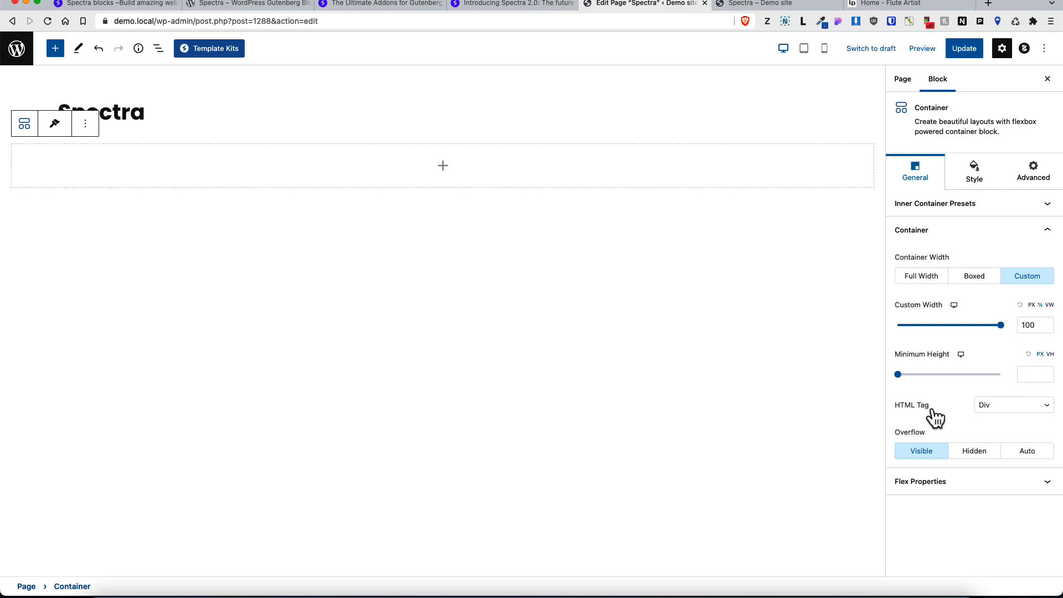
{"action": "left_click", "coordinate": [1003, 416]}
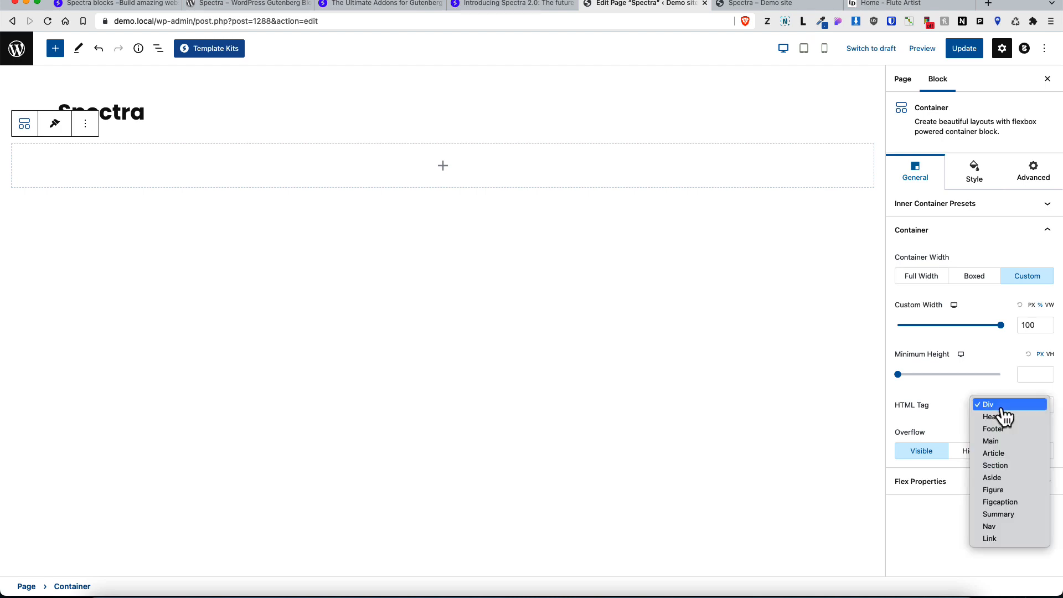
{"action": "left_click", "coordinate": [951, 408]}
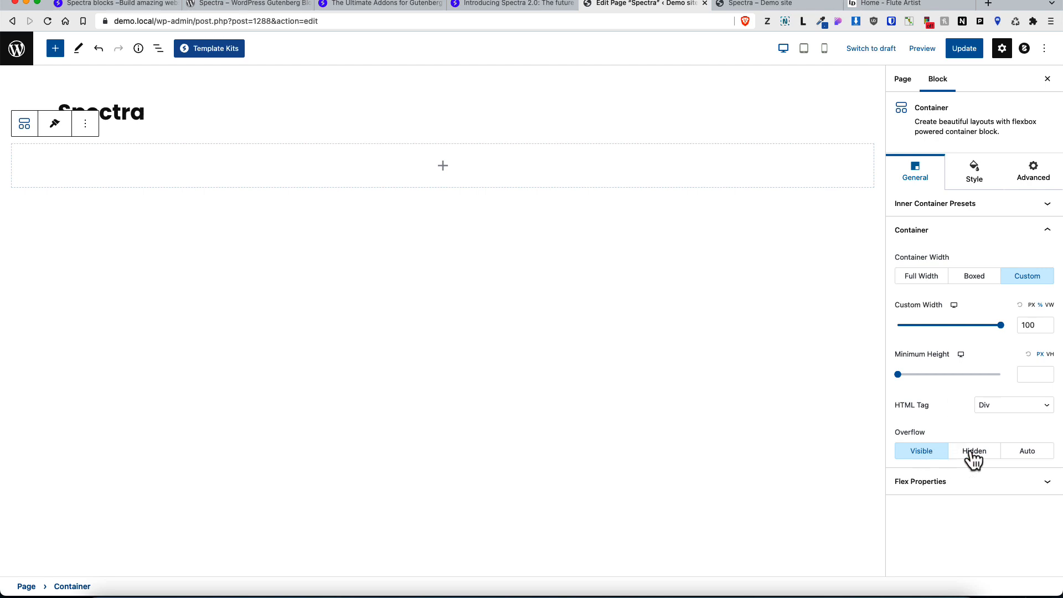
{"action": "left_click", "coordinate": [1042, 488]}
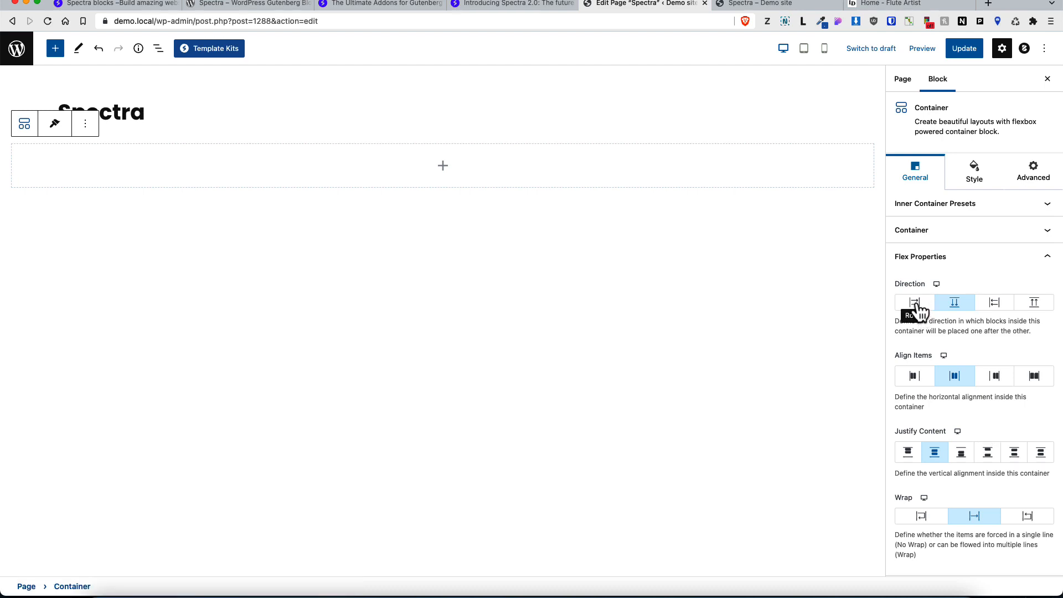
Step: Add an Info Box block inside the container and duplicate it
{"action": "left_click", "coordinate": [443, 165]}
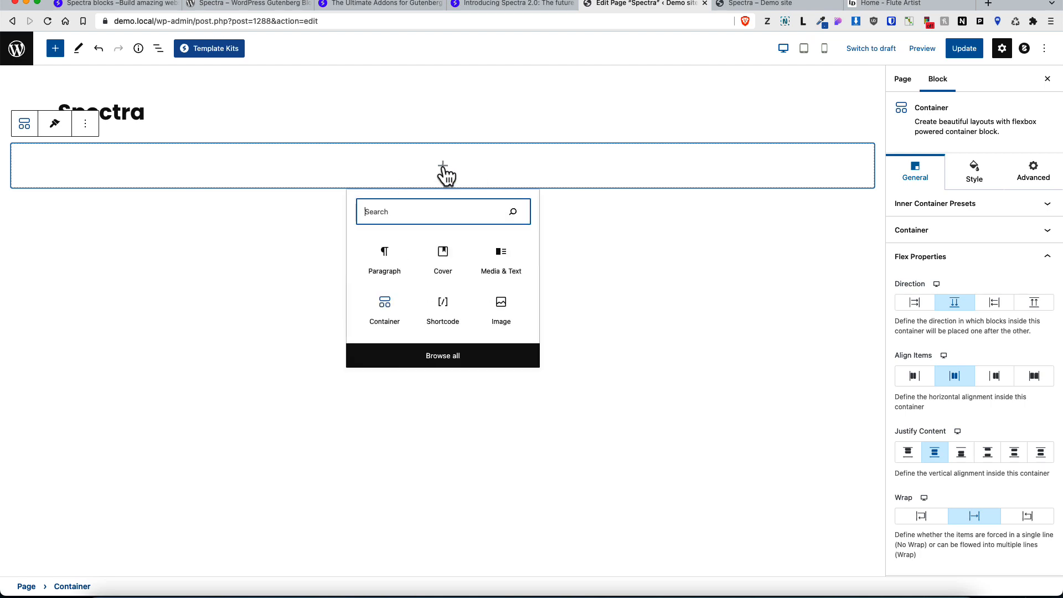
{"action": "type", "text": "info"}
{"action": "left_click", "coordinate": [391, 268]}
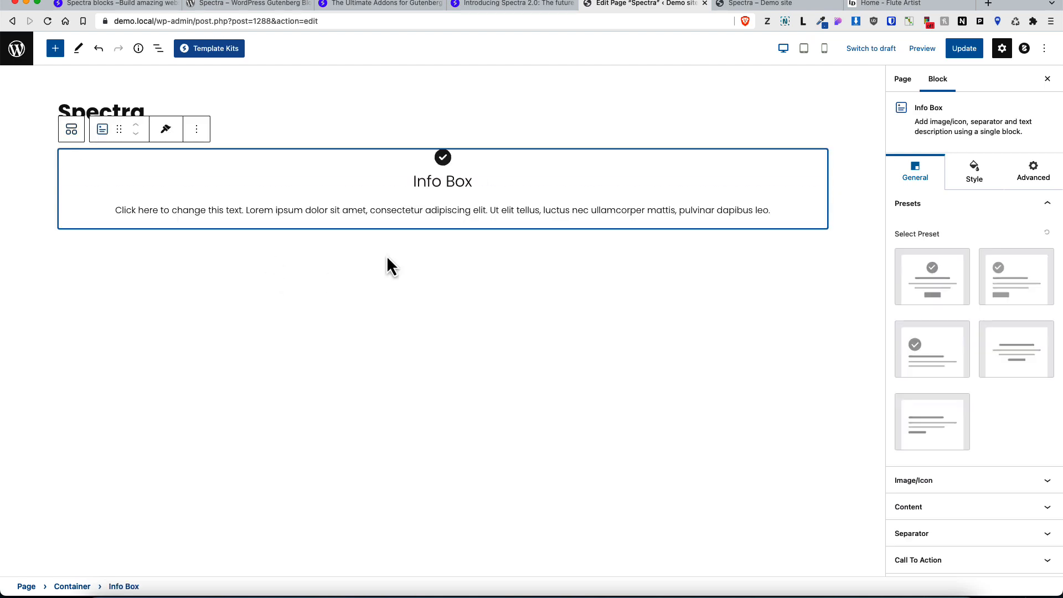
{"action": "left_click", "coordinate": [284, 129]}
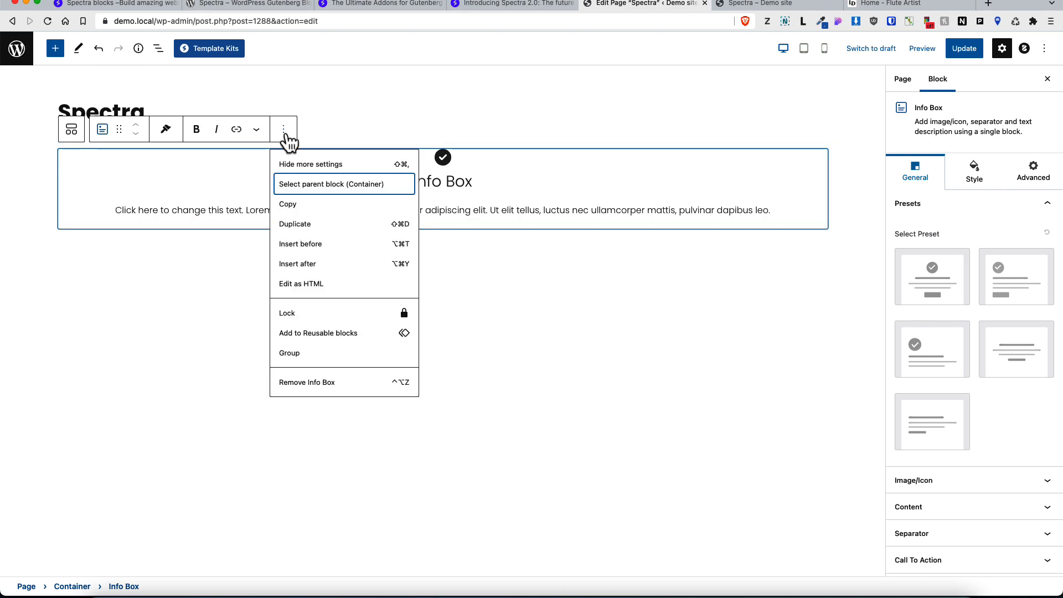
{"action": "left_click", "coordinate": [321, 223]}
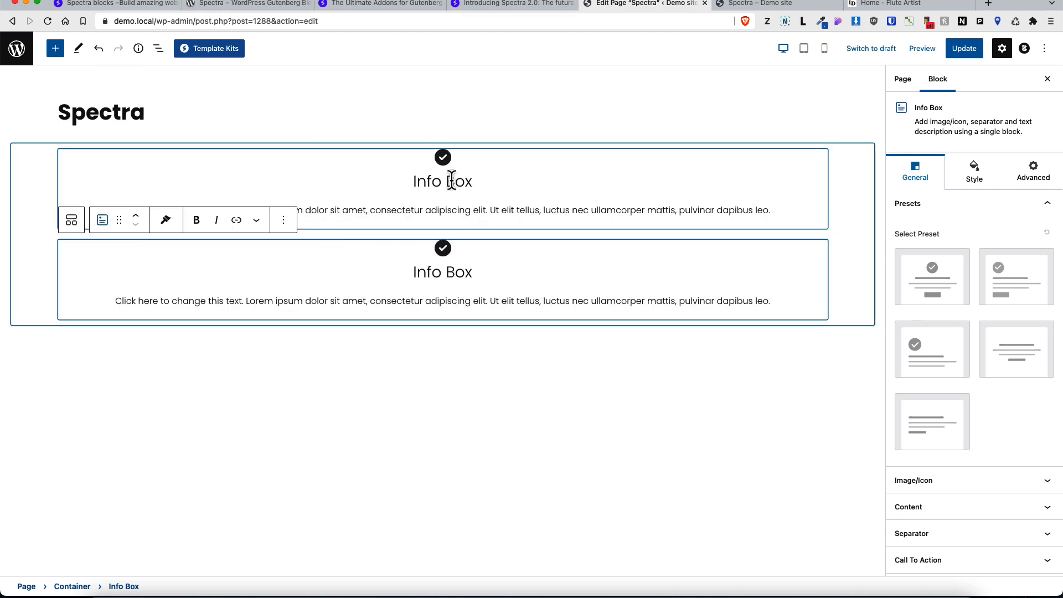
Step: Set the container's flex direction to row and duplicate the info box twice more for four boxes
{"action": "left_click", "coordinate": [36, 171]}
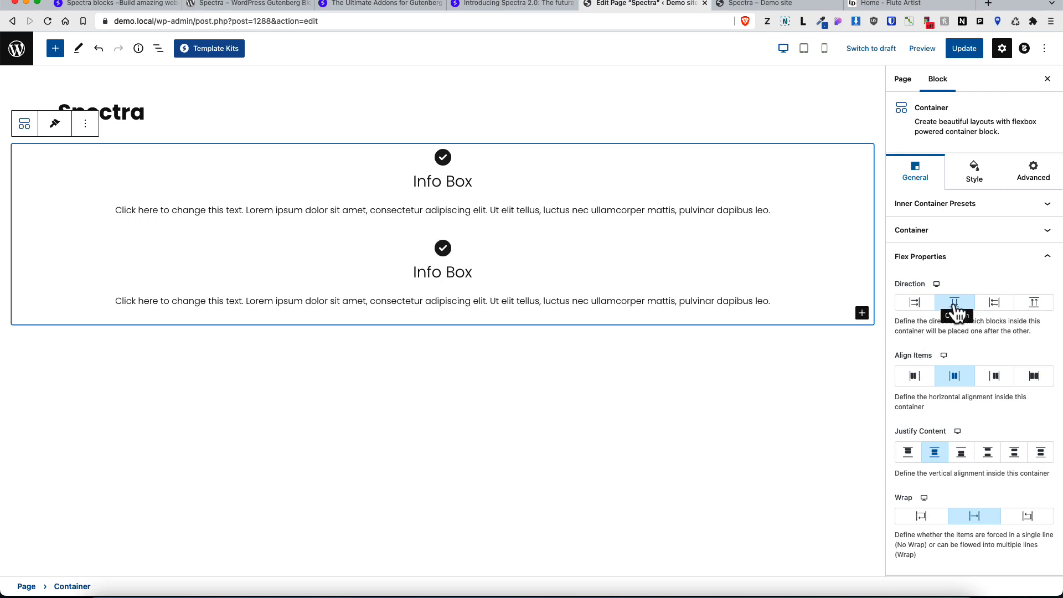
{"action": "left_click", "coordinate": [915, 304]}
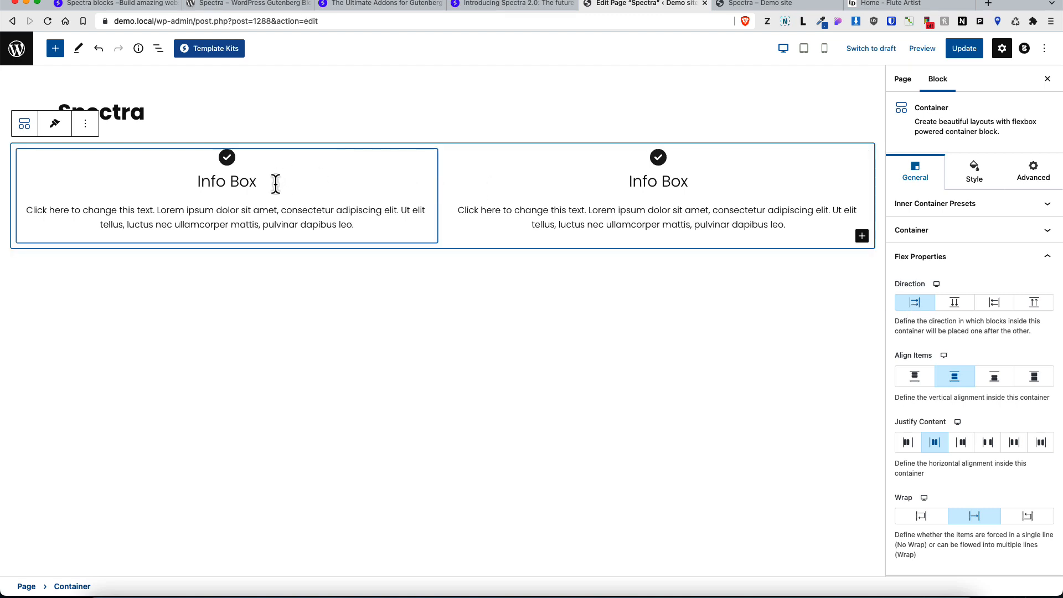
{"action": "left_click", "coordinate": [734, 183]}
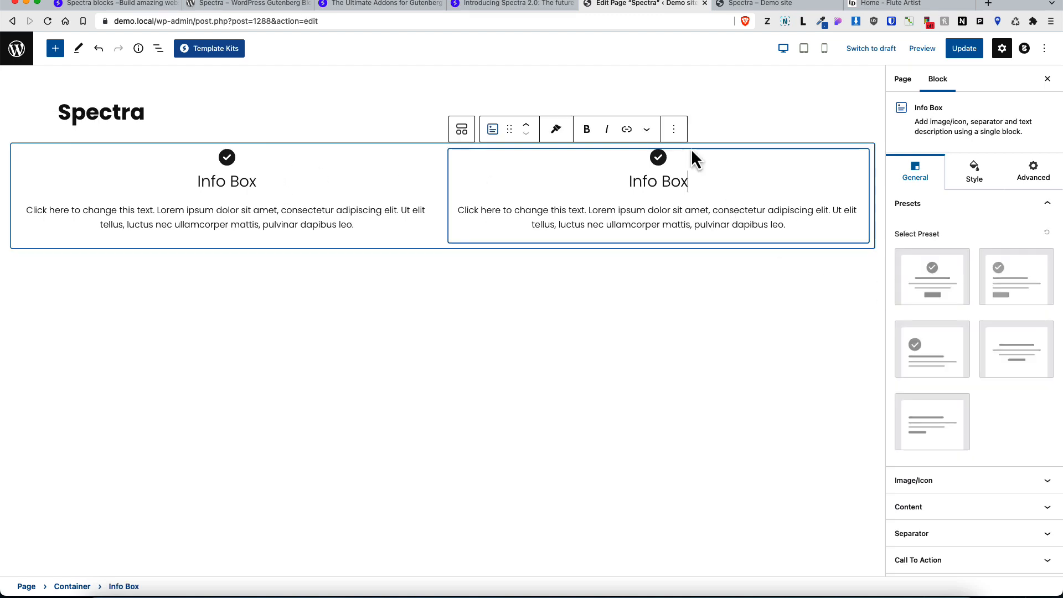
{"action": "left_click", "coordinate": [673, 129]}
{"action": "left_click", "coordinate": [689, 224]}
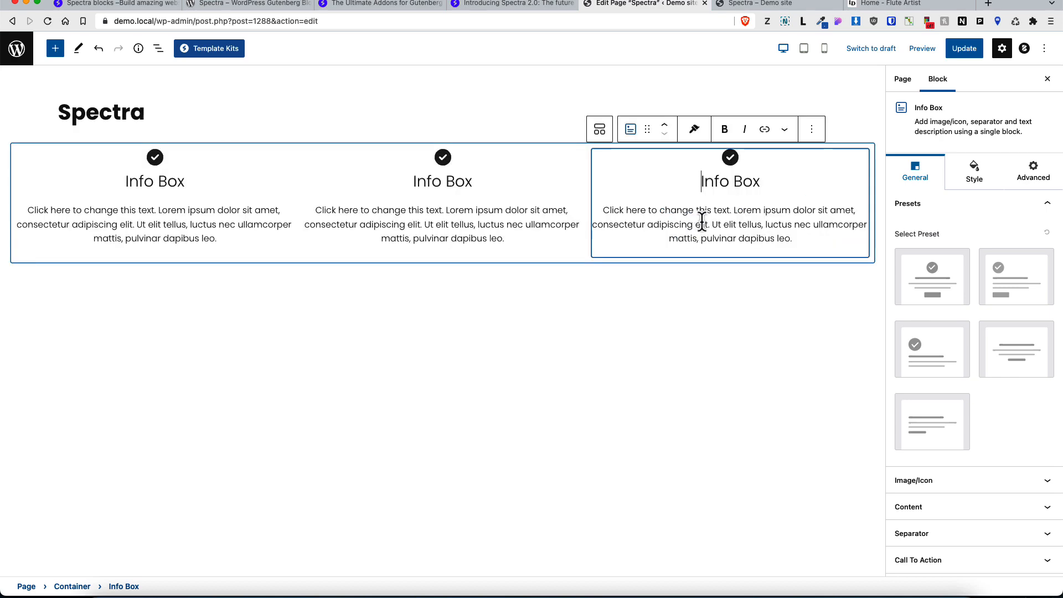
{"action": "left_click", "coordinate": [816, 129]}
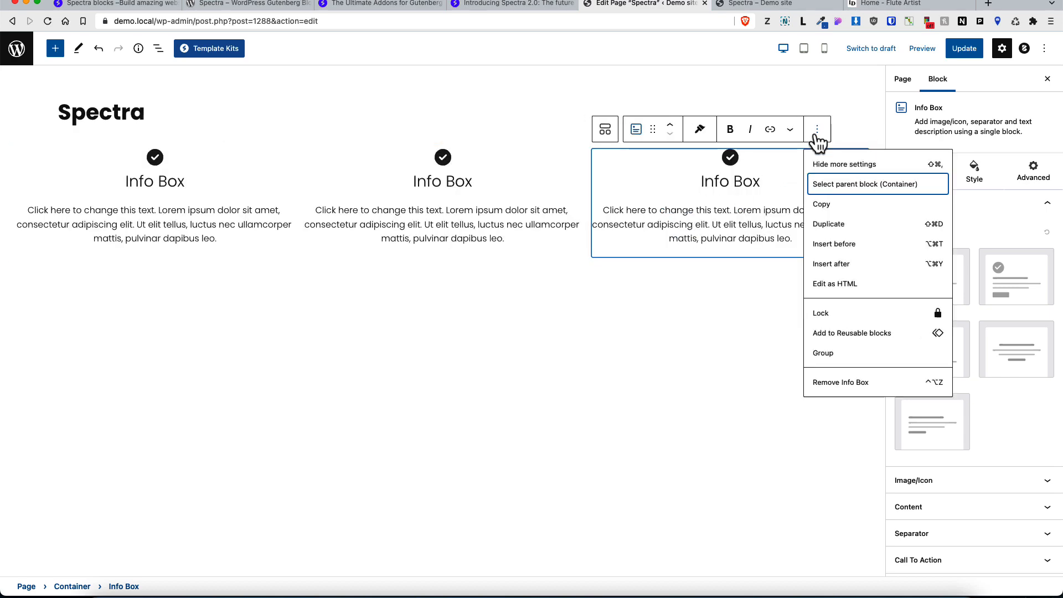
{"action": "left_click", "coordinate": [821, 221]}
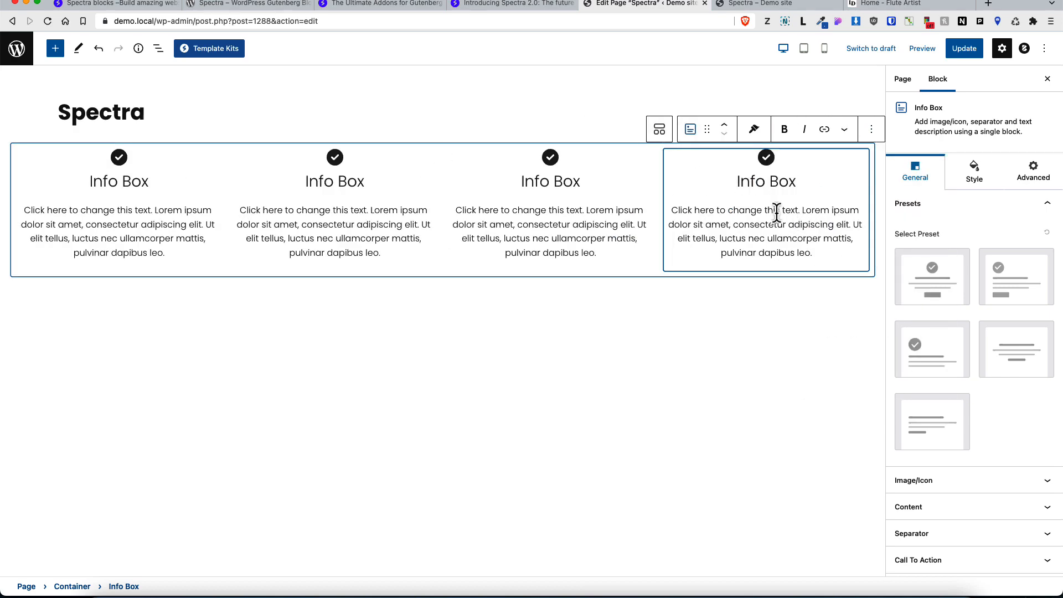
Step: Select the container and give it an orange #FFCC00 background color
{"action": "left_click", "coordinate": [75, 587]}
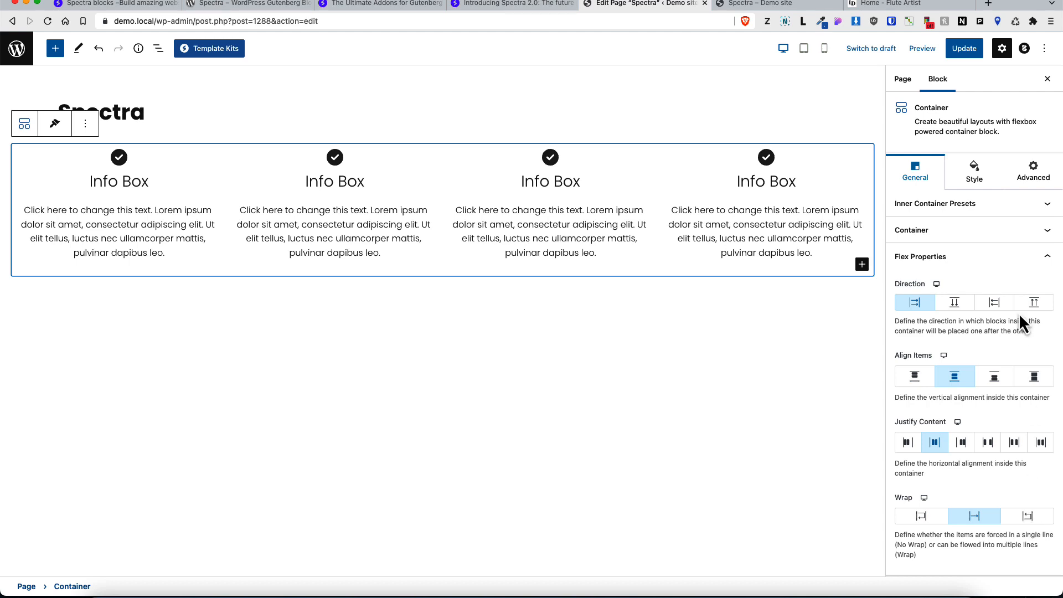
{"action": "left_click", "coordinate": [971, 185]}
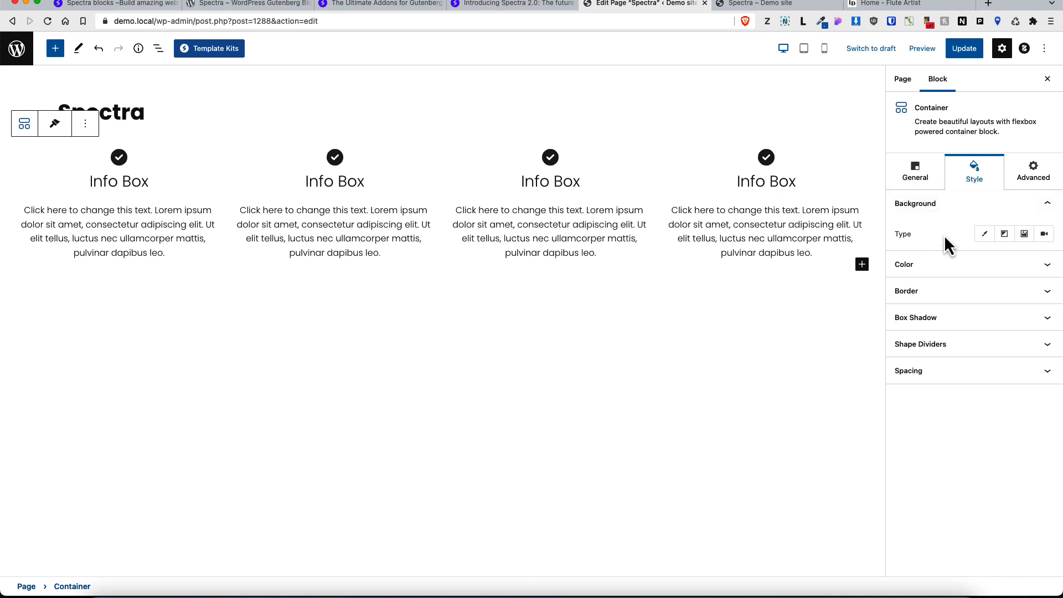
{"action": "left_click", "coordinate": [984, 237]}
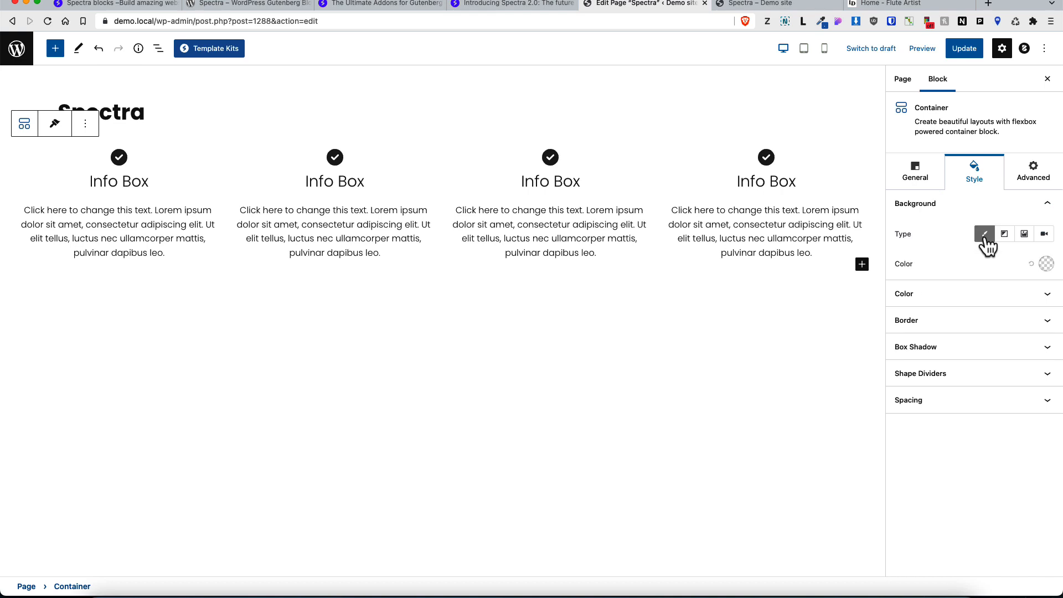
{"action": "left_click", "coordinate": [1046, 264]}
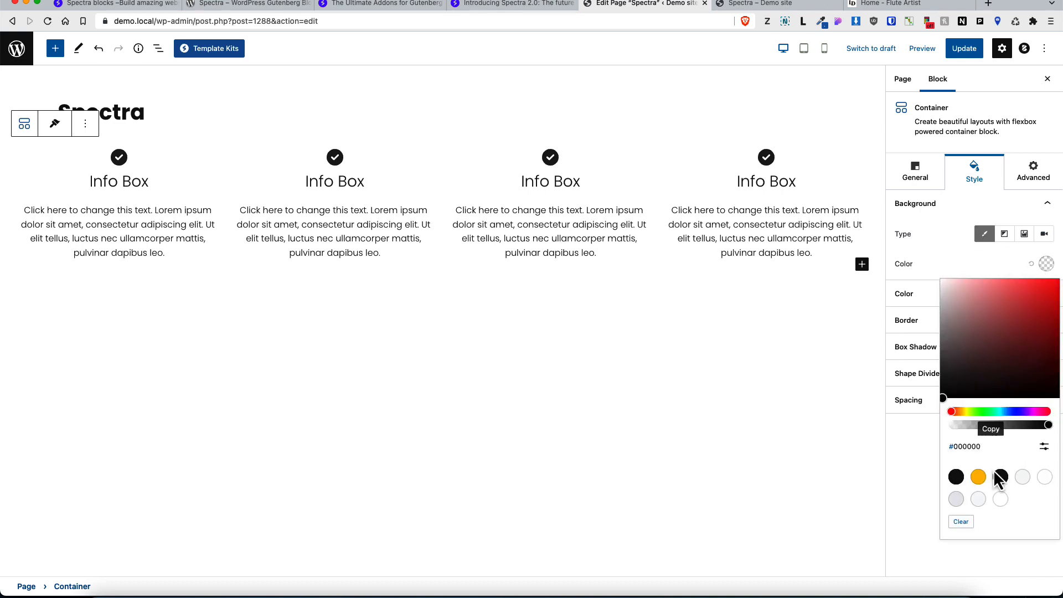
{"action": "left_click", "coordinate": [978, 477]}
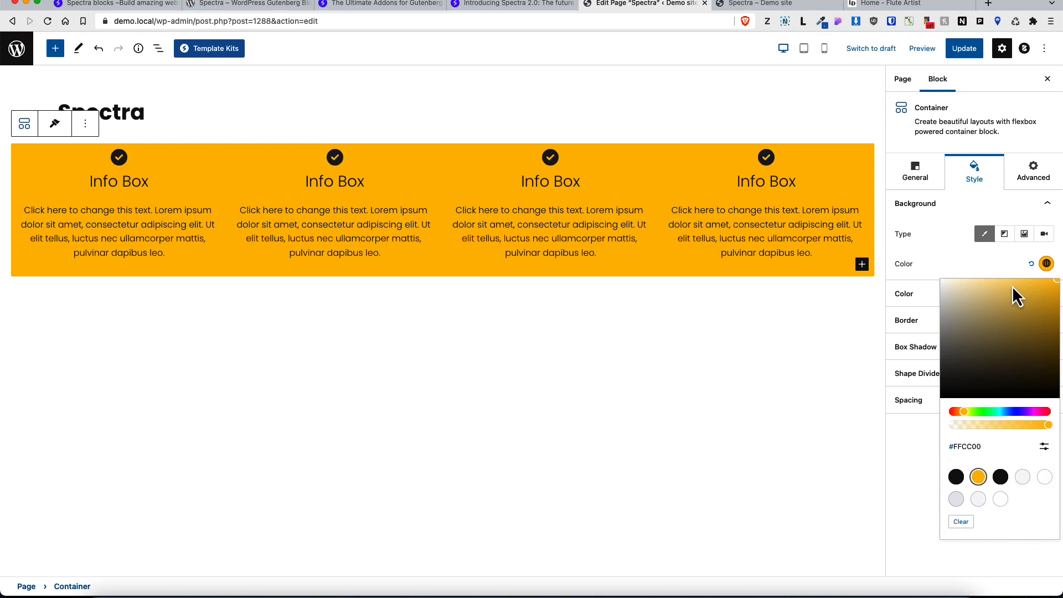
Step: Exit fullscreen mode and inspect the theme's global color palette in the Customizer, returning to the editor
{"action": "left_click", "coordinate": [1043, 50]}
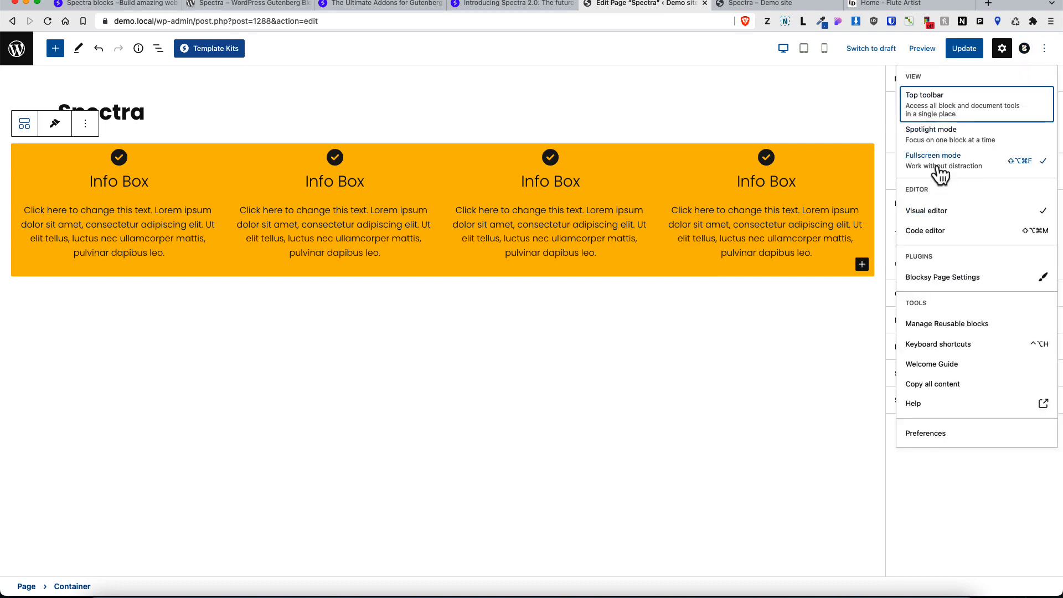
{"action": "left_click", "coordinate": [941, 170]}
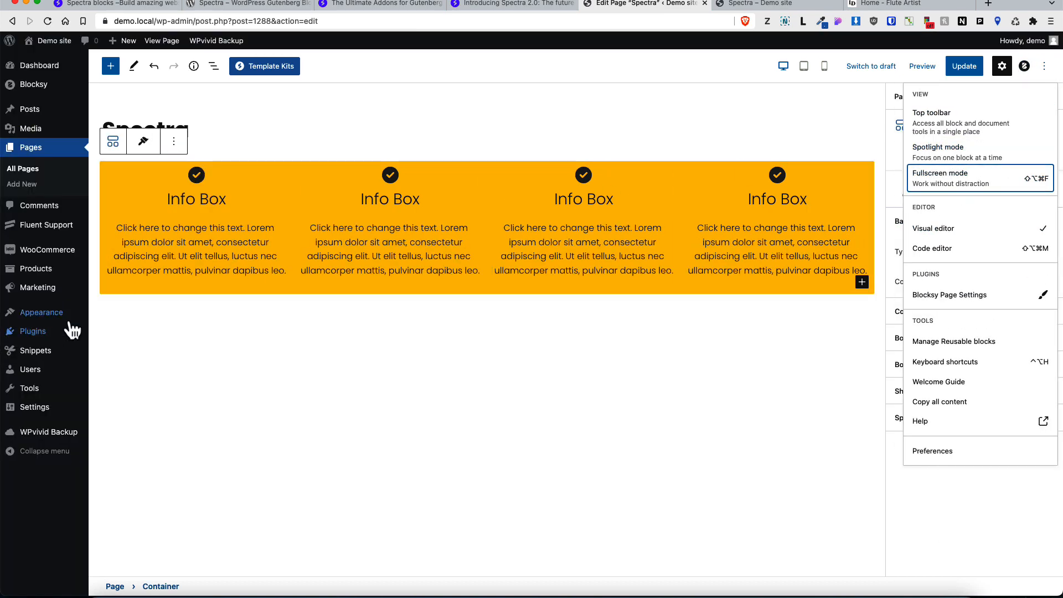
{"action": "mouse_move", "coordinate": [66, 320]}
{"action": "left_click", "coordinate": [118, 335], "text": "super"}
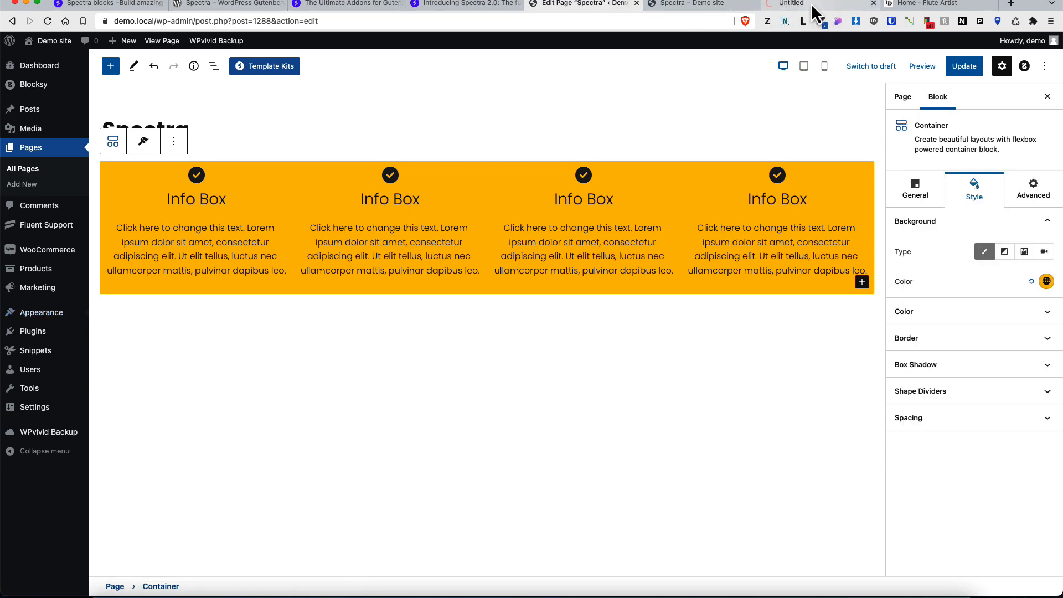
{"action": "left_click", "coordinate": [812, 8]}
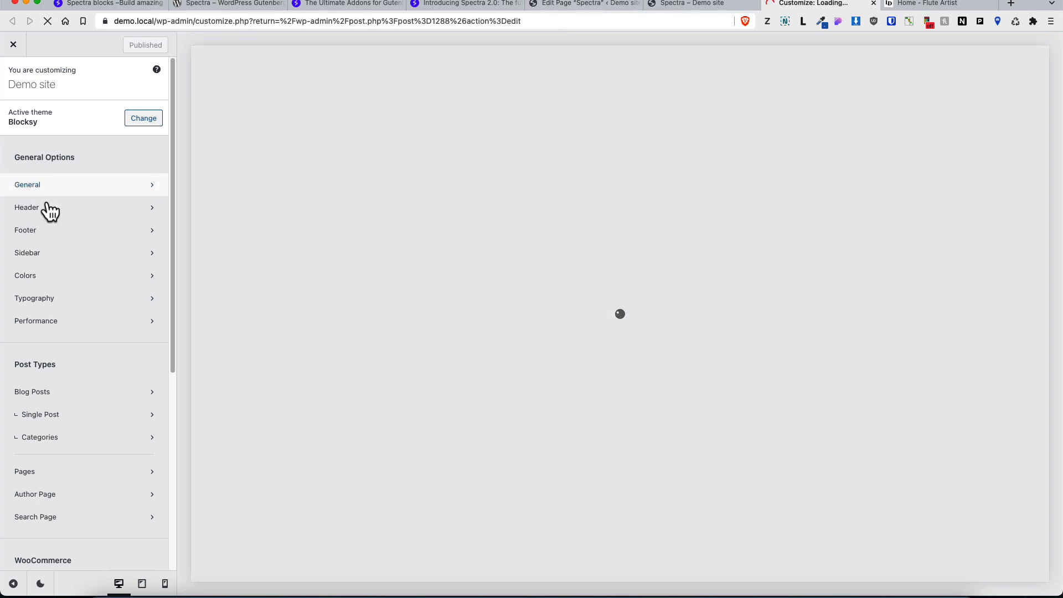
{"action": "left_click", "coordinate": [44, 275]}
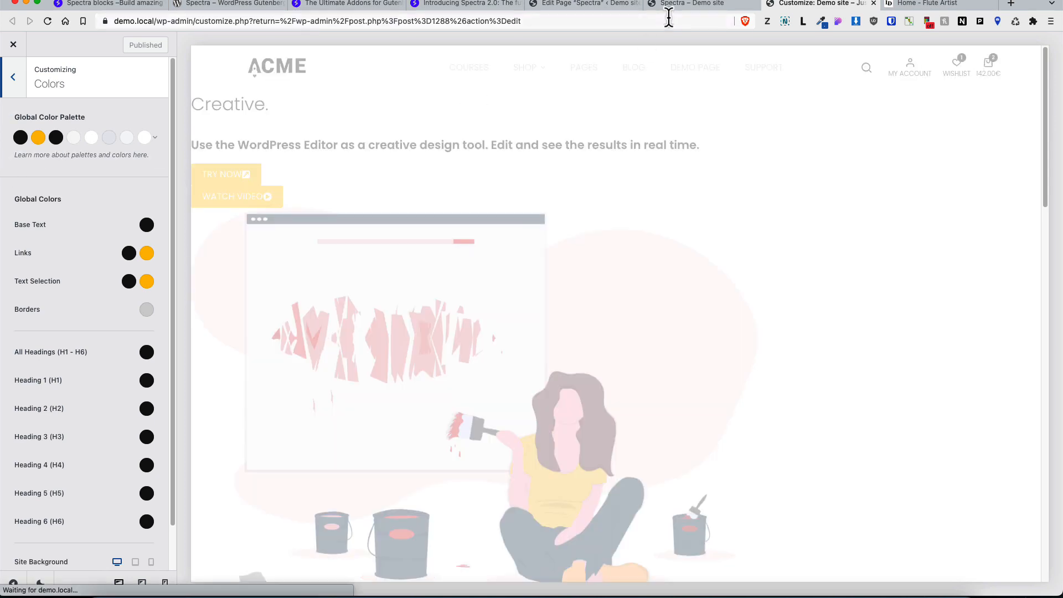
{"action": "left_click", "coordinate": [564, 5]}
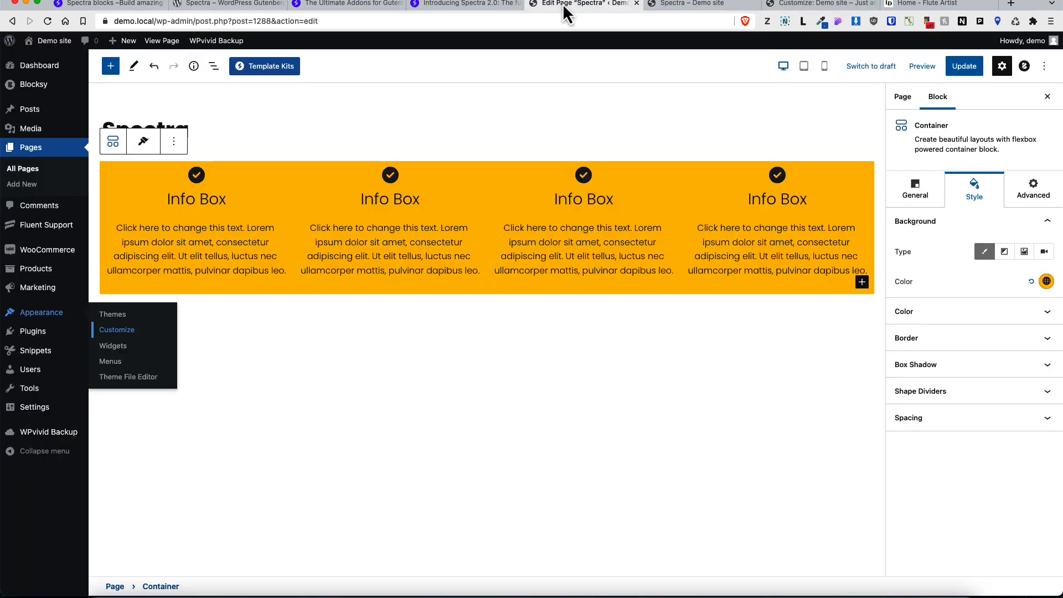
Step: Clear the container's background color
{"action": "left_click", "coordinate": [1045, 282]}
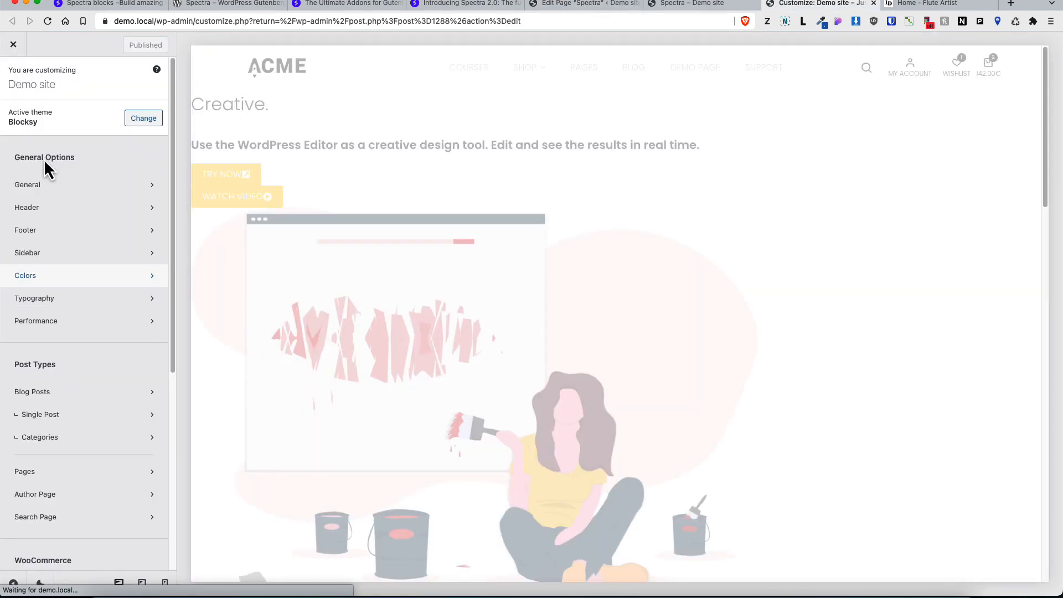
{"action": "left_click", "coordinate": [58, 299]}
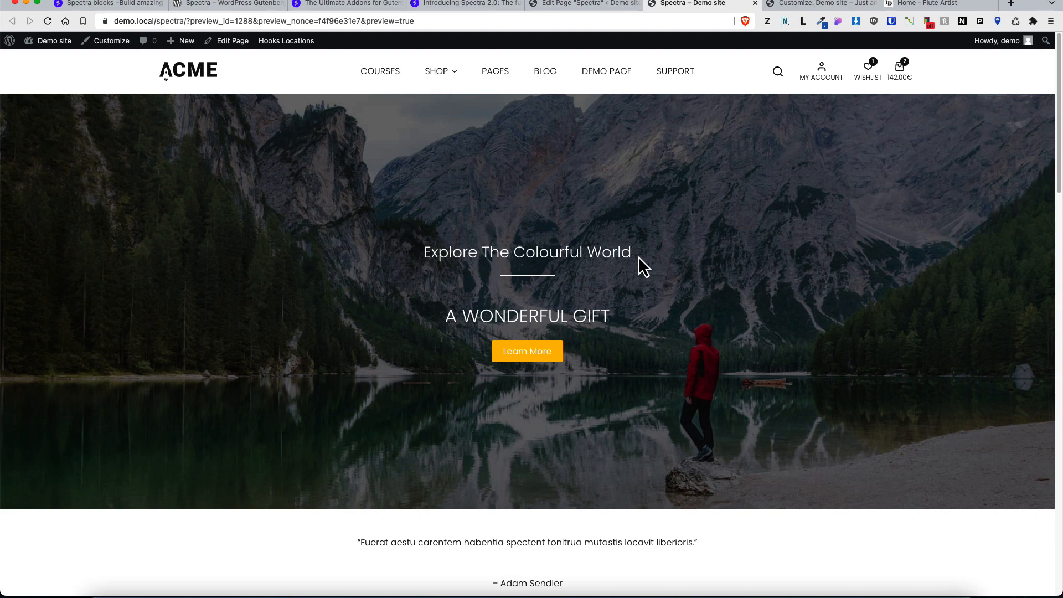
{"action": "key", "text": "ctrl+shift+Tab"}
{"action": "left_click", "coordinate": [1030, 281]}
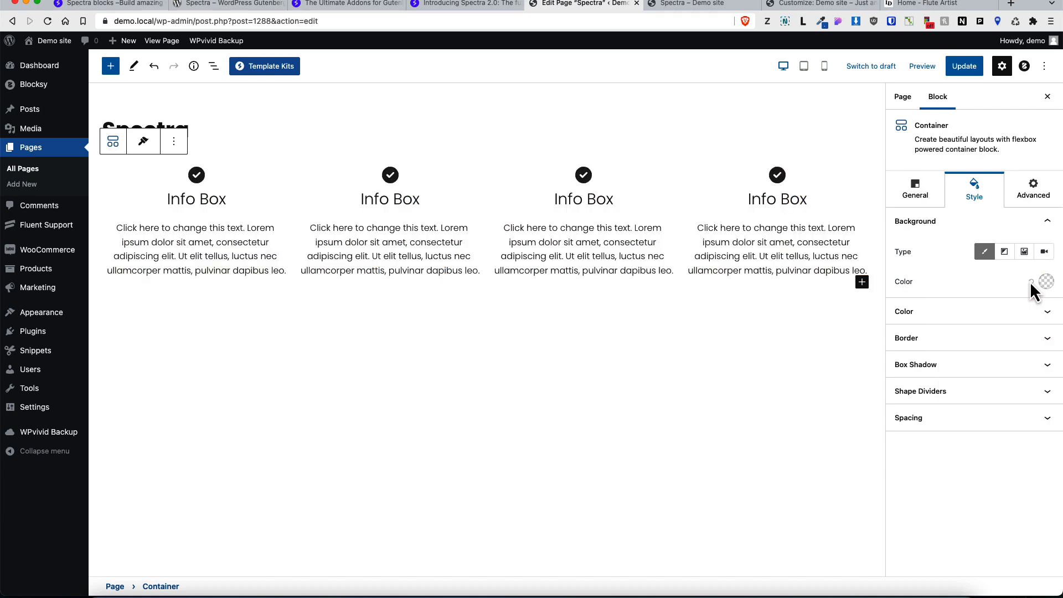
Step: Try a gradient background, then a background image from the media library, and switch back to plain color type
{"action": "left_click", "coordinate": [1004, 252]}
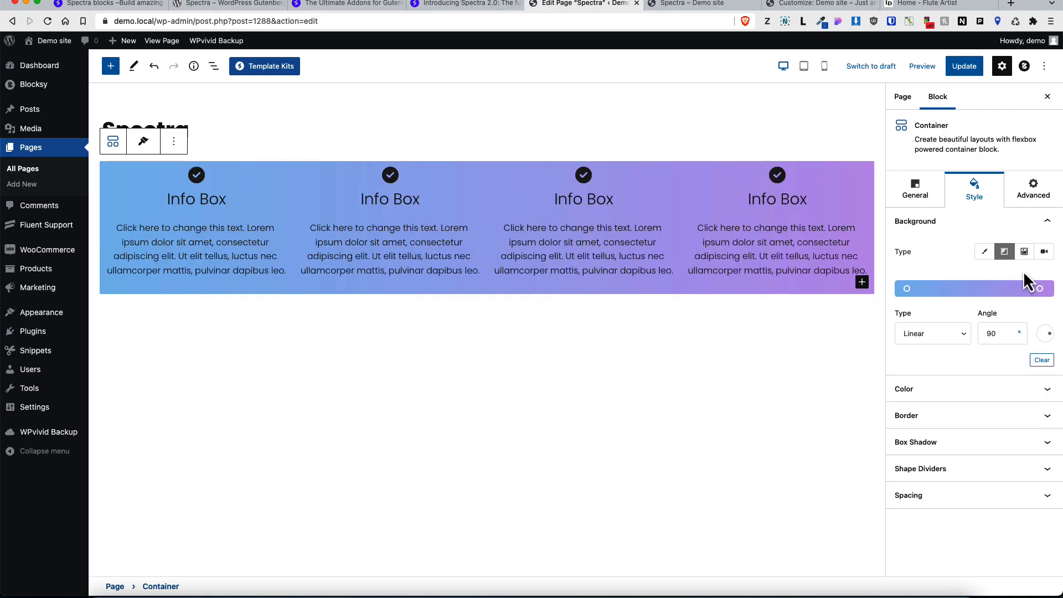
{"action": "left_click", "coordinate": [1024, 252]}
{"action": "left_click", "coordinate": [973, 326]}
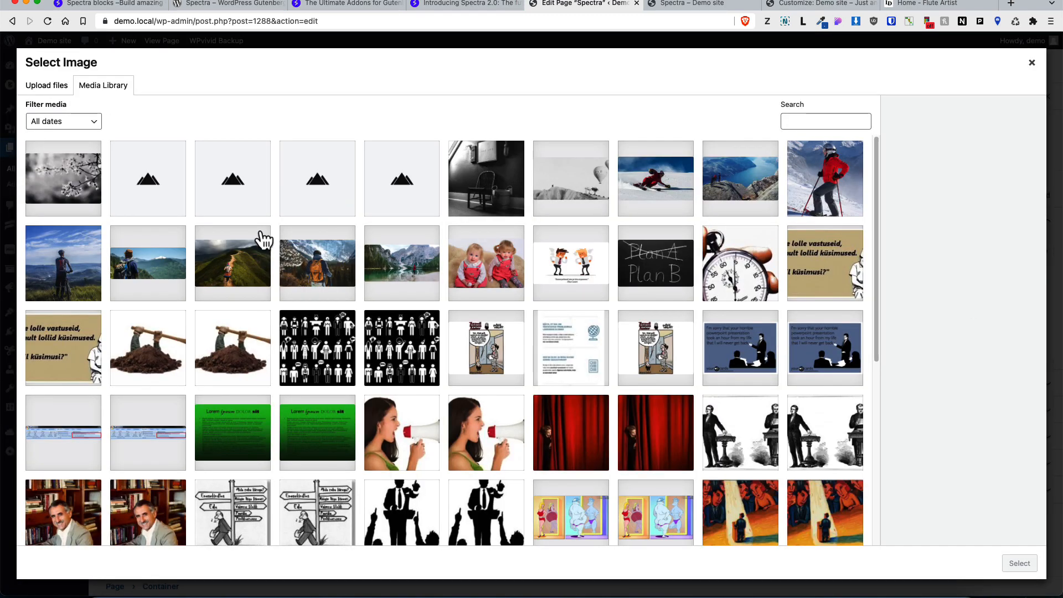
{"action": "left_click", "coordinate": [236, 179]}
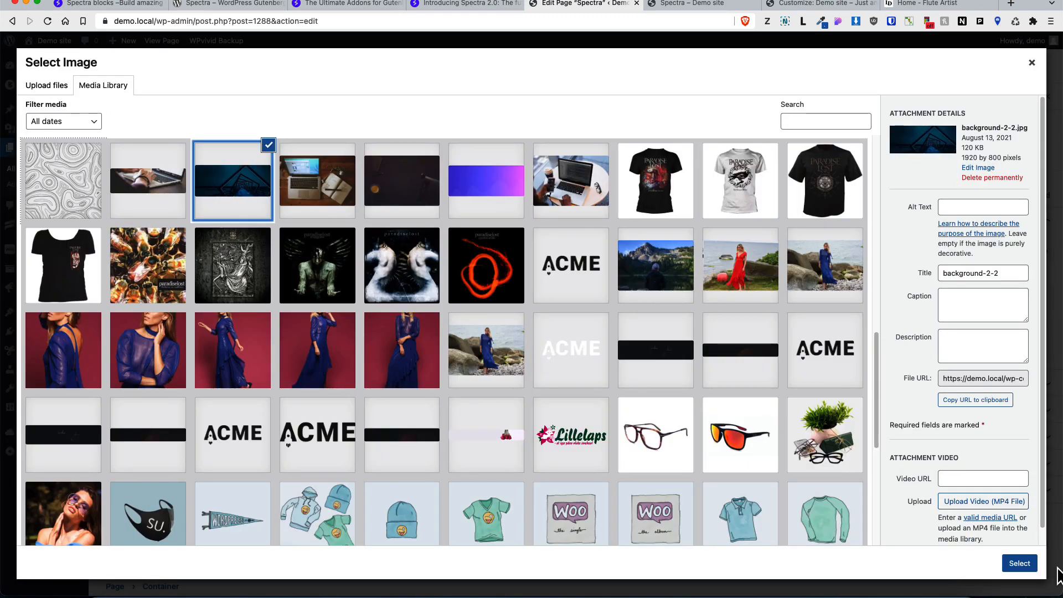
{"action": "left_click", "coordinate": [1019, 563]}
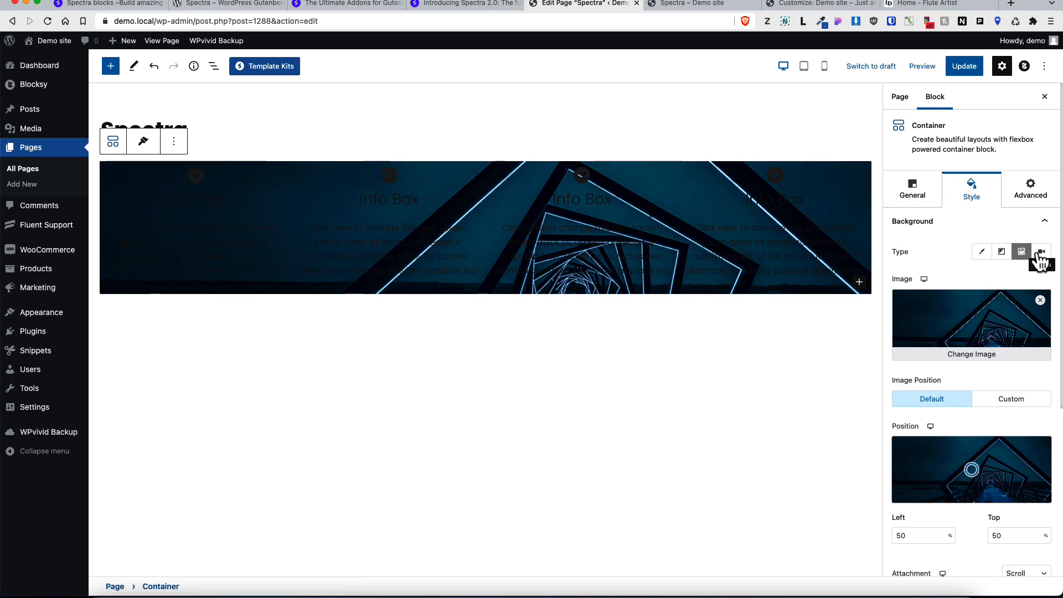
{"action": "left_click", "coordinate": [982, 257]}
Step: Examine the container's Color, Border and Box Shadow style settings
{"action": "left_click", "coordinate": [1020, 313]}
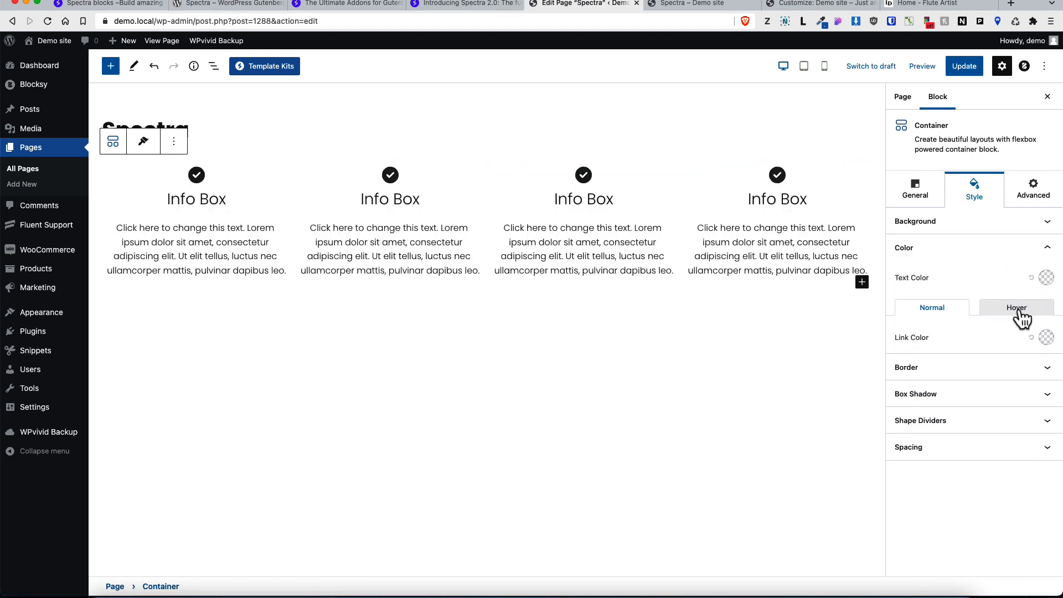
{"action": "left_click", "coordinate": [1017, 369]}
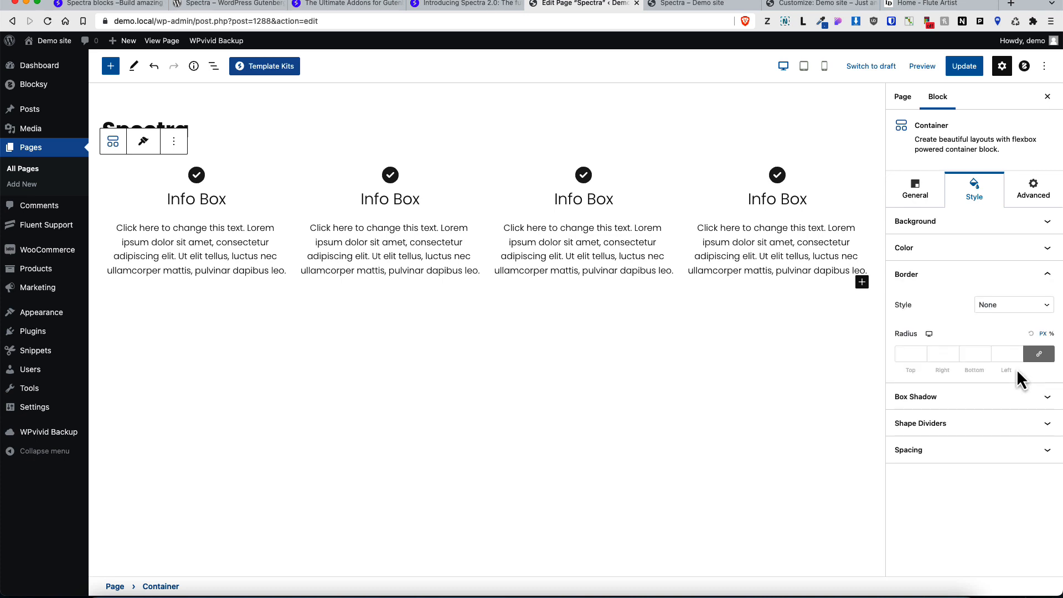
{"action": "left_click", "coordinate": [999, 402]}
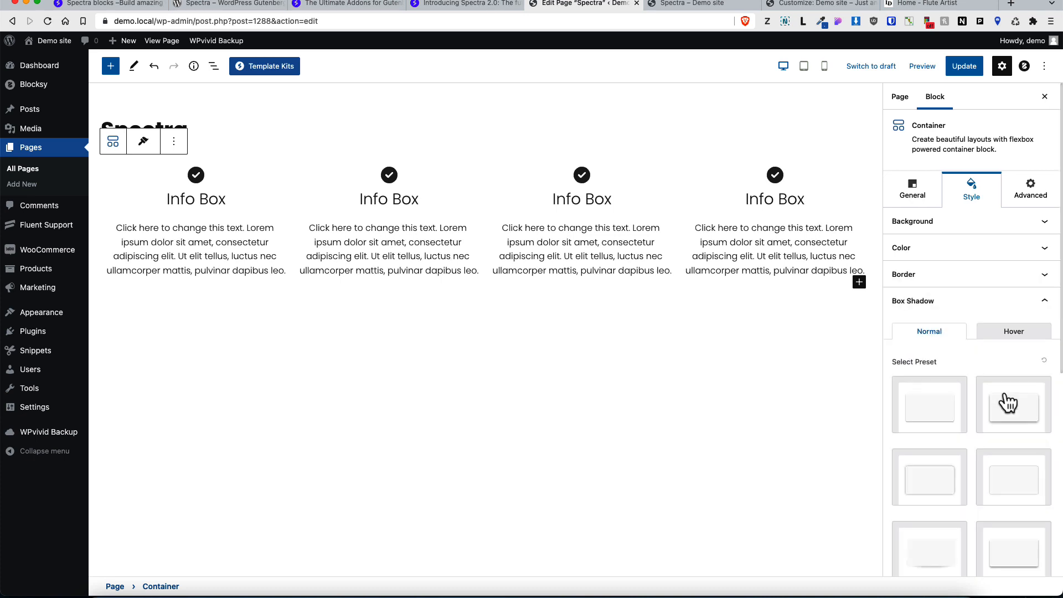
{"action": "scroll", "coordinate": [1007, 402], "scroll_direction": "down", "scroll_amount": 4}
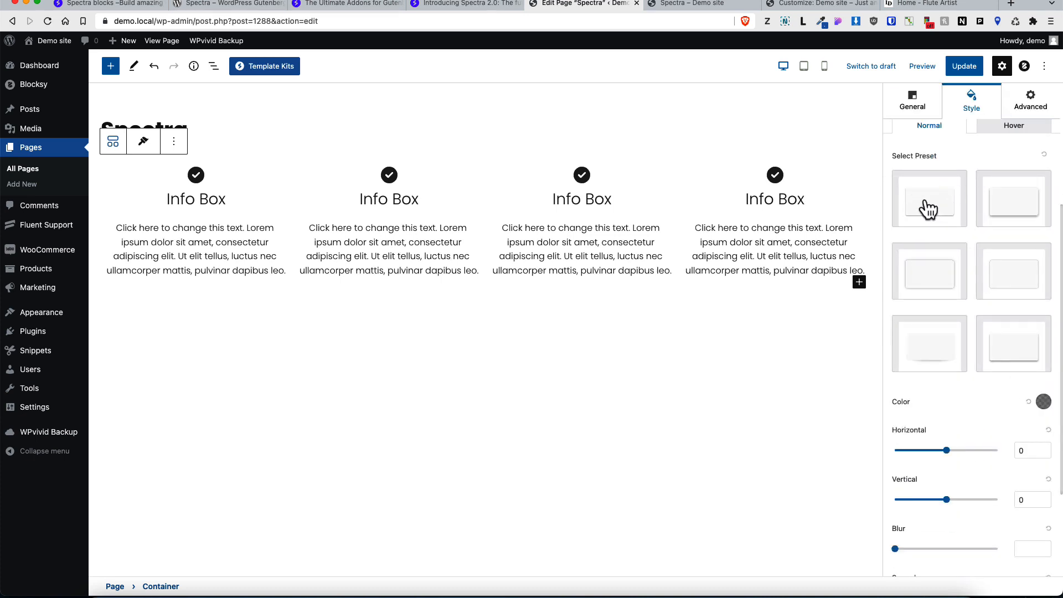
{"action": "scroll", "coordinate": [1001, 427], "scroll_direction": "down", "scroll_amount": 8}
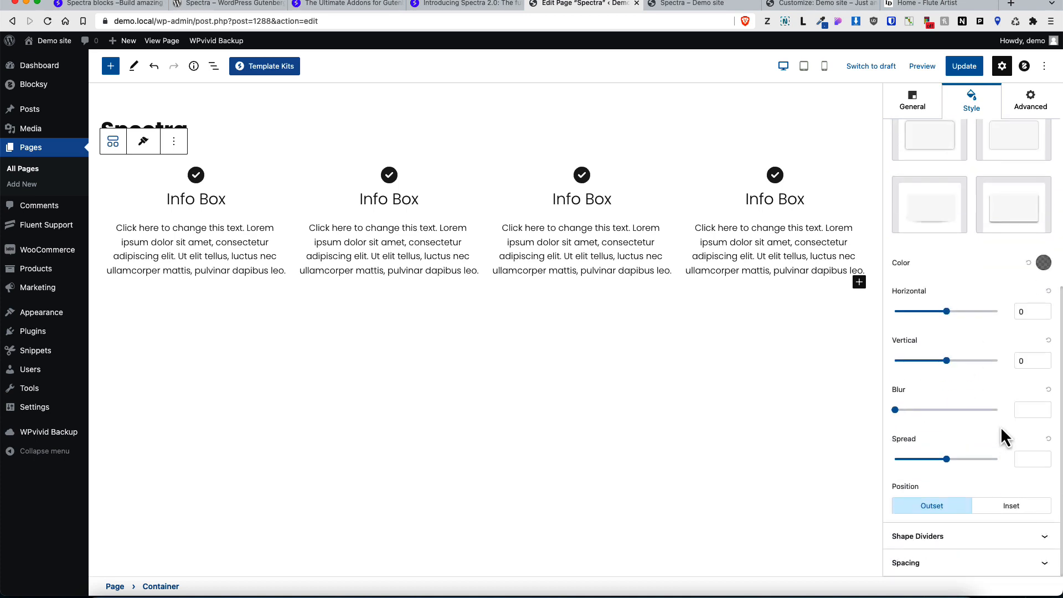
{"action": "left_click", "coordinate": [997, 327]}
Step: Try Tilt and Triangle top shape dividers and a Drops bottom shape divider on the container
{"action": "left_click", "coordinate": [1001, 389]}
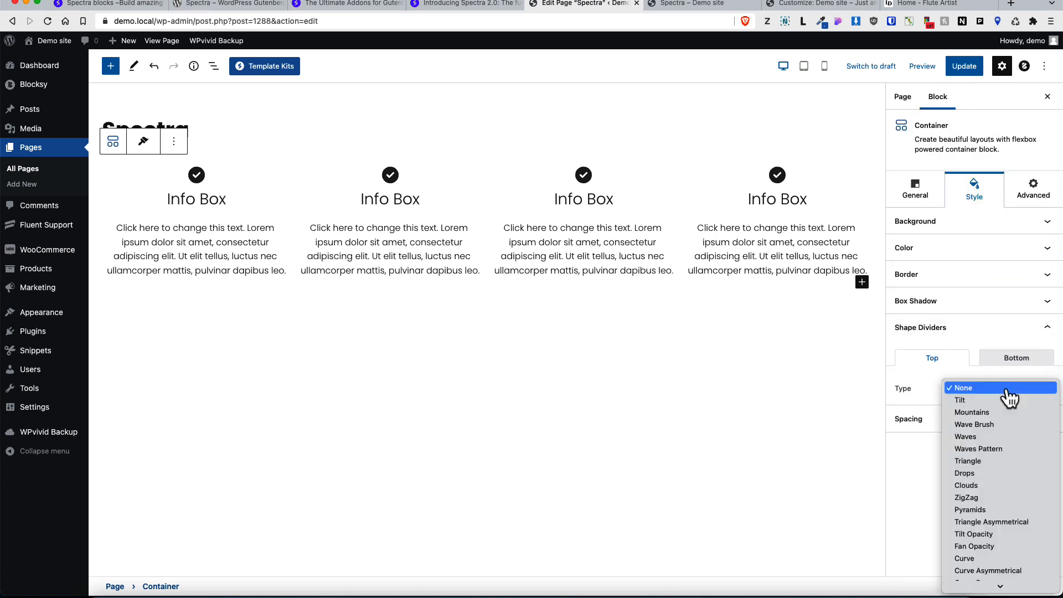
{"action": "left_click", "coordinate": [968, 402]}
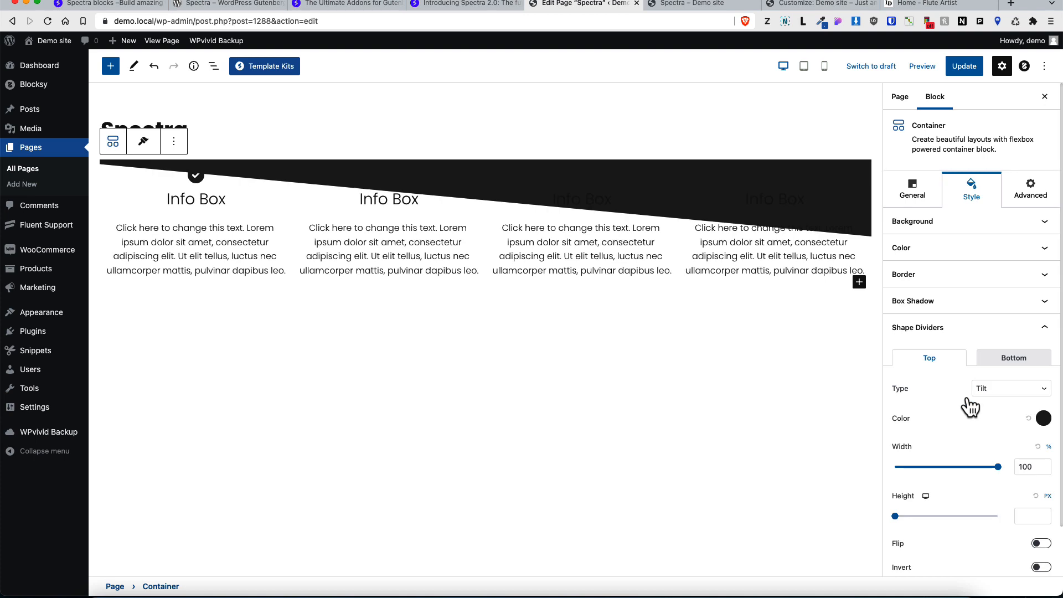
{"action": "left_click", "coordinate": [1003, 393]}
{"action": "left_click", "coordinate": [983, 443]}
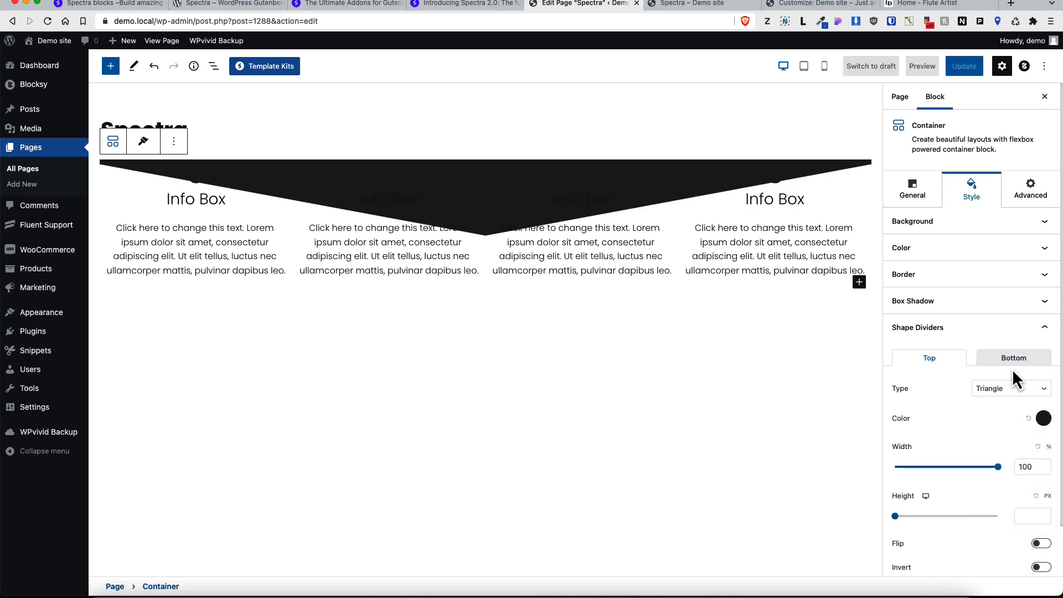
{"action": "left_click", "coordinate": [1013, 360]}
{"action": "left_click", "coordinate": [1007, 389]}
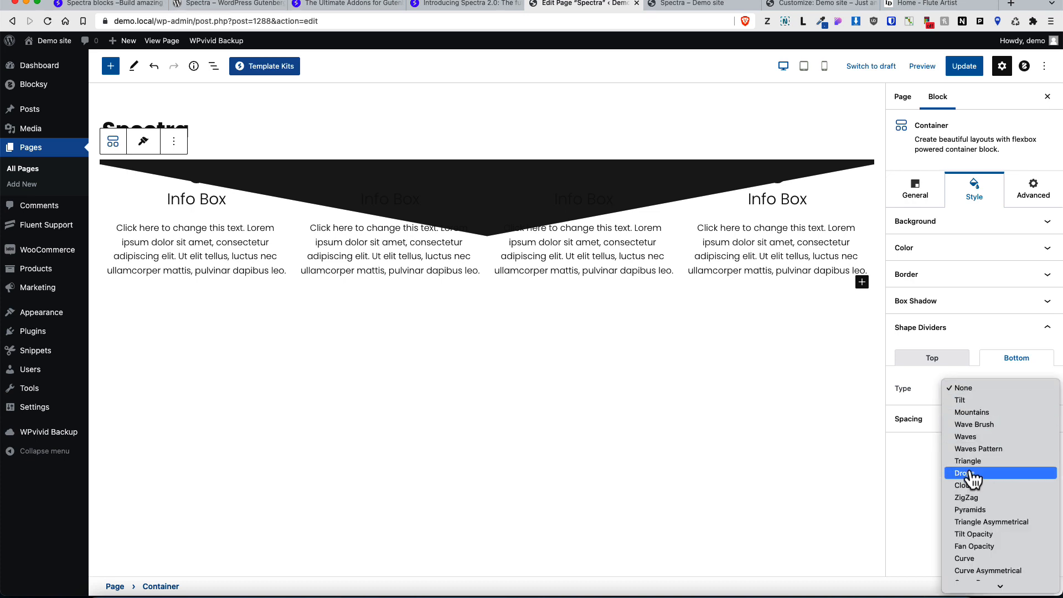
{"action": "left_click", "coordinate": [968, 474]}
Step: Reset the bottom and top shape dividers to None
{"action": "left_click", "coordinate": [995, 396]}
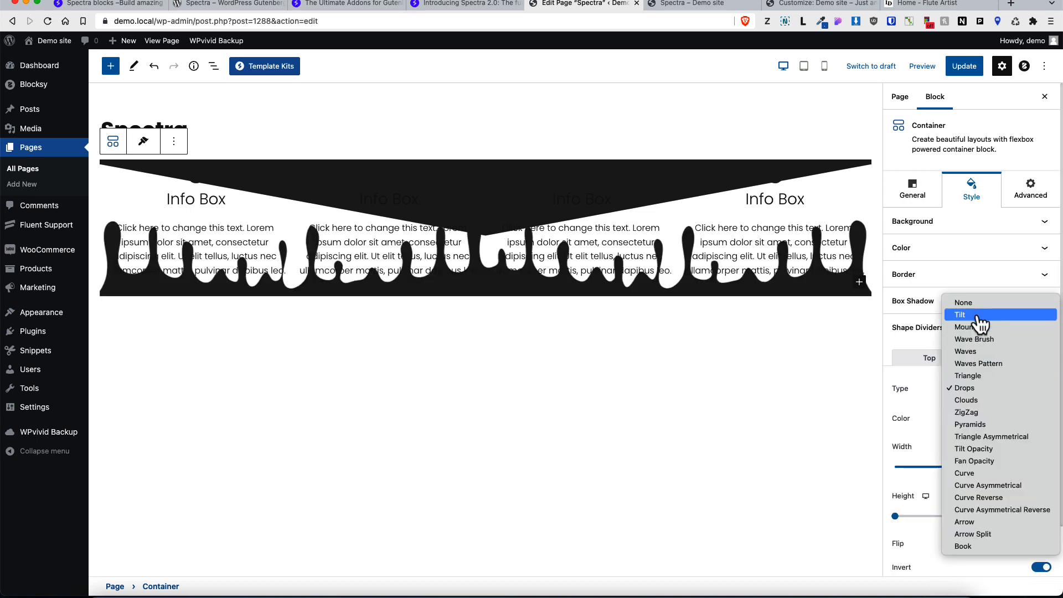
{"action": "left_click", "coordinate": [976, 305]}
{"action": "left_click", "coordinate": [929, 359]}
{"action": "left_click", "coordinate": [1002, 388]}
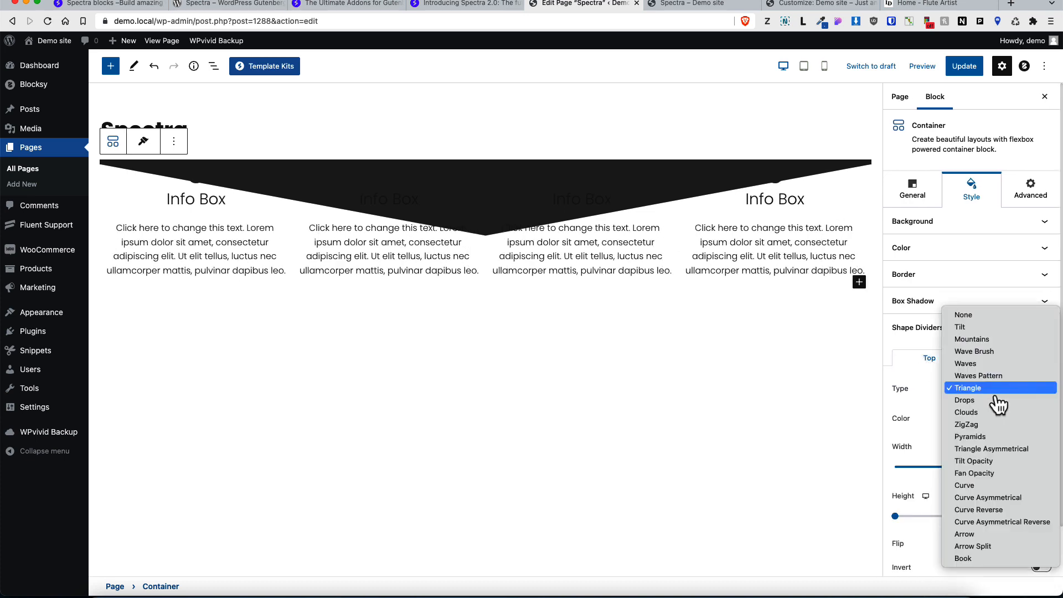
{"action": "left_click", "coordinate": [972, 313]}
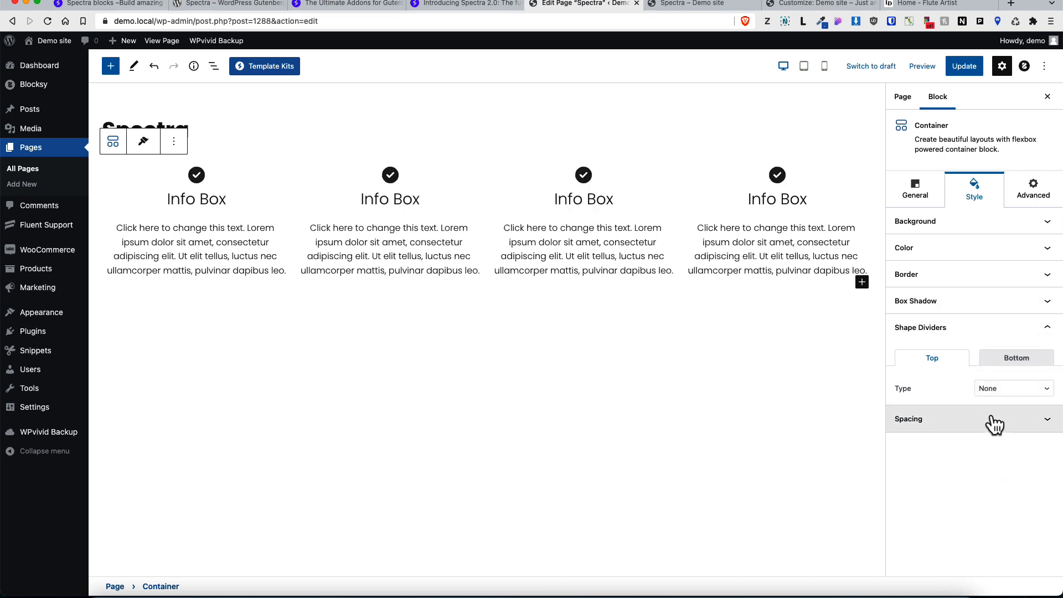
Step: Set the container's display condition to User State
{"action": "left_click", "coordinate": [995, 422]}
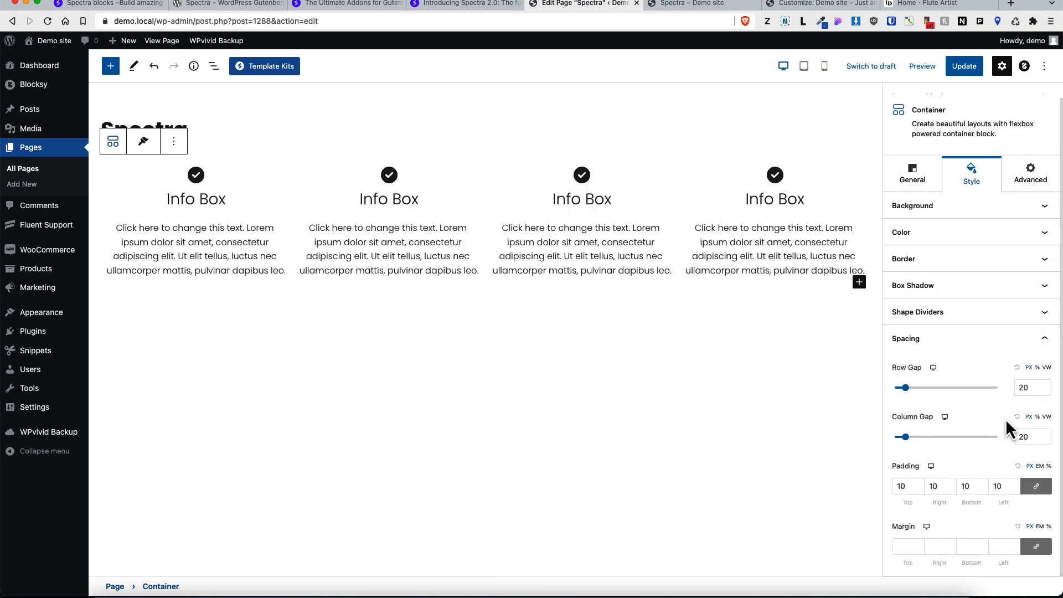
{"action": "left_click", "coordinate": [1032, 181]}
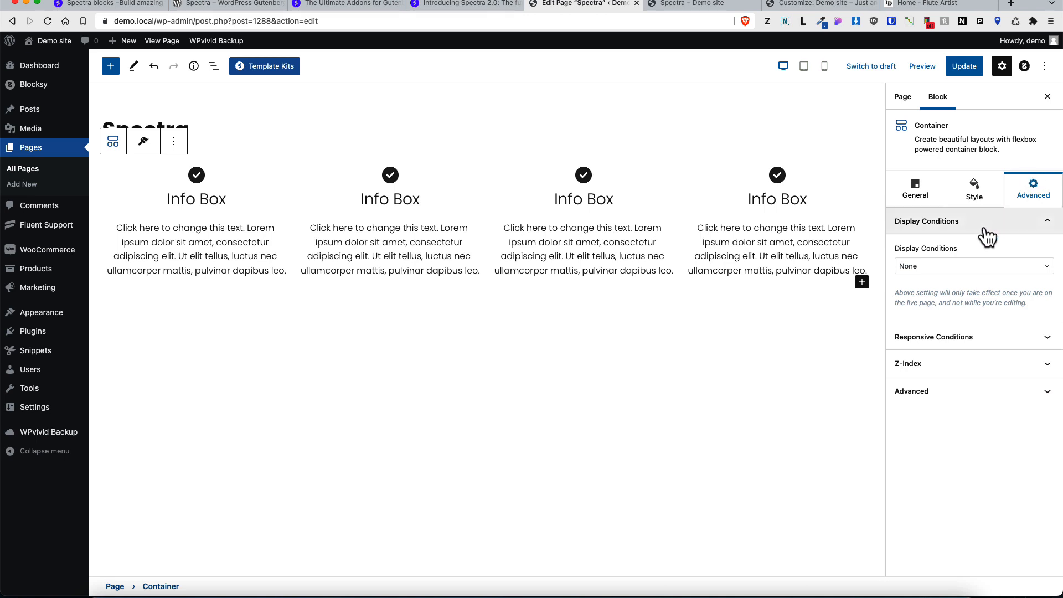
{"action": "left_click", "coordinate": [932, 279]}
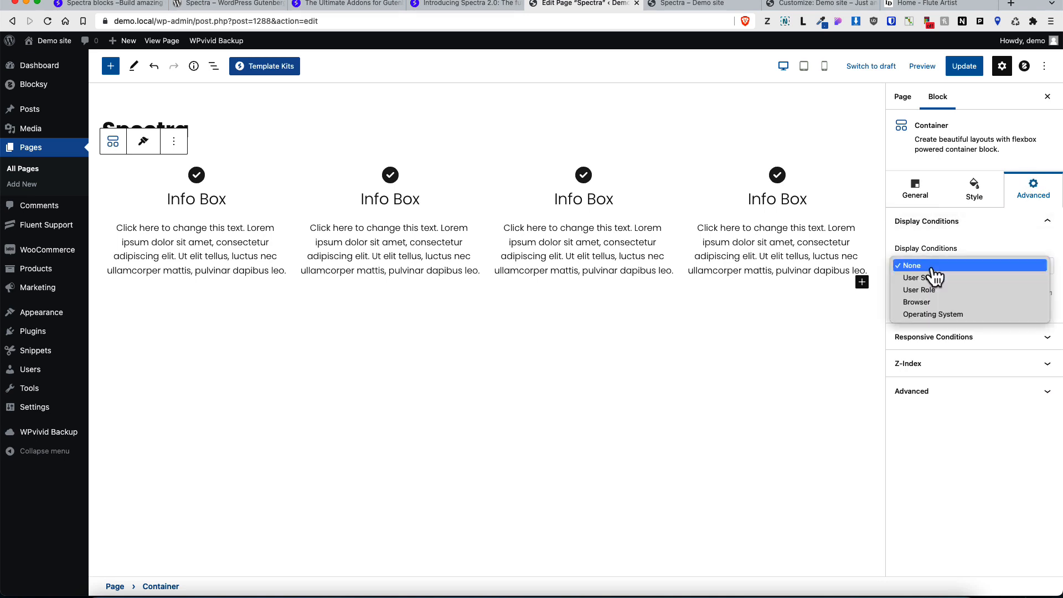
{"action": "left_click", "coordinate": [931, 279]}
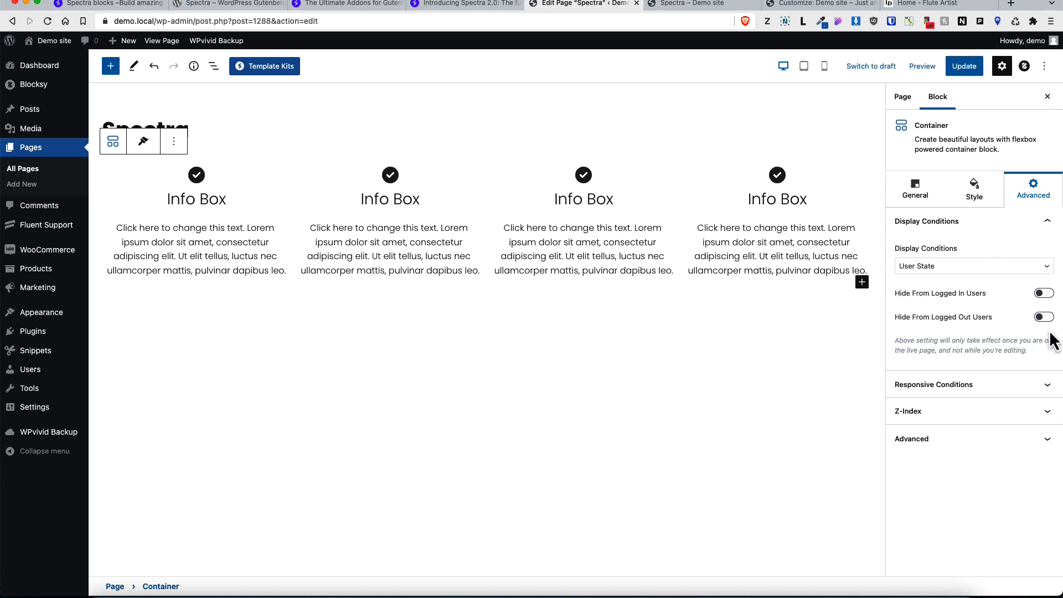
Step: Review the User Role, Browser and Operating System display condition options, returning to User State
{"action": "left_click", "coordinate": [926, 259]}
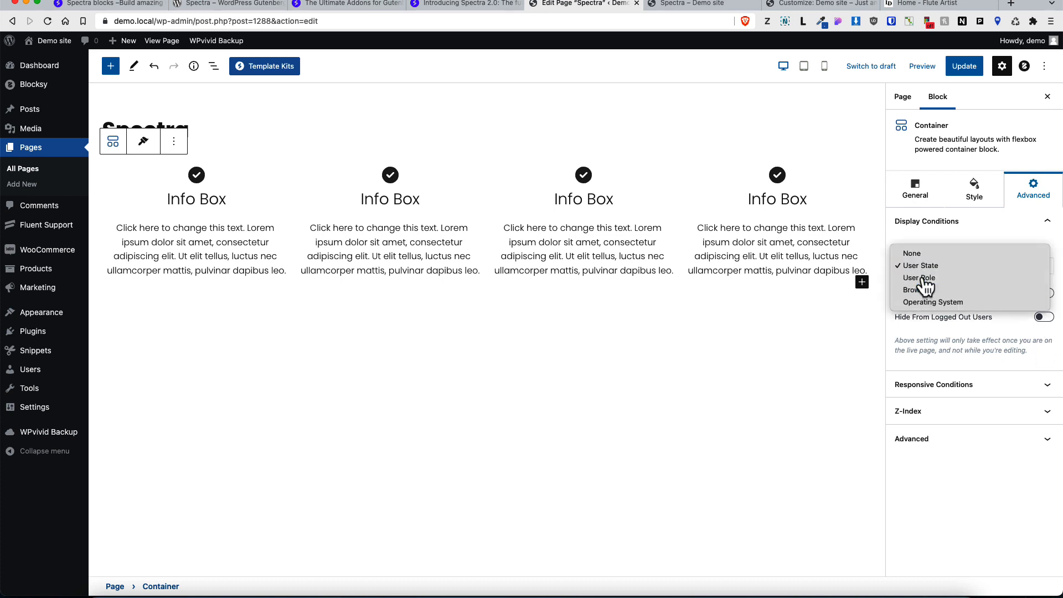
{"action": "left_click", "coordinate": [940, 280]}
{"action": "left_click", "coordinate": [937, 313]}
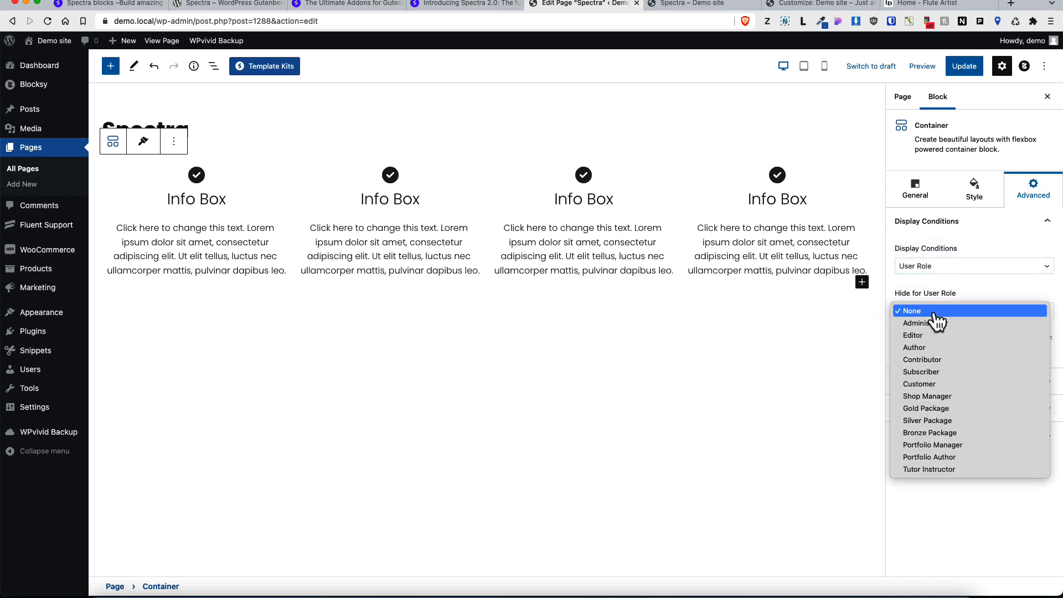
{"action": "left_click", "coordinate": [941, 267]}
{"action": "left_click", "coordinate": [941, 266]}
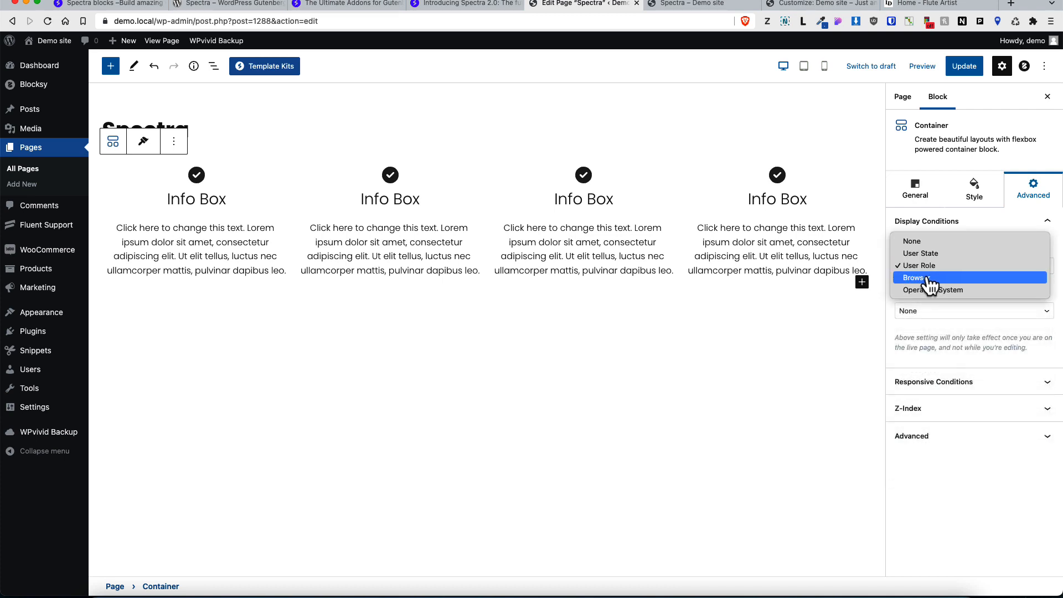
{"action": "left_click", "coordinate": [928, 279]}
{"action": "left_click", "coordinate": [946, 268]}
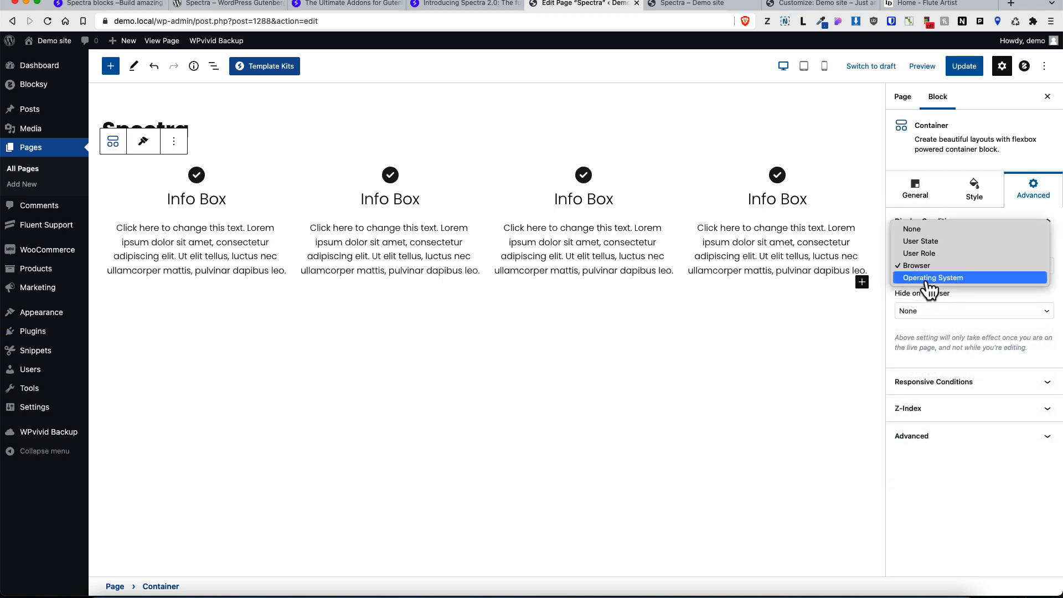
{"action": "left_click", "coordinate": [930, 288]}
{"action": "left_click", "coordinate": [953, 268]}
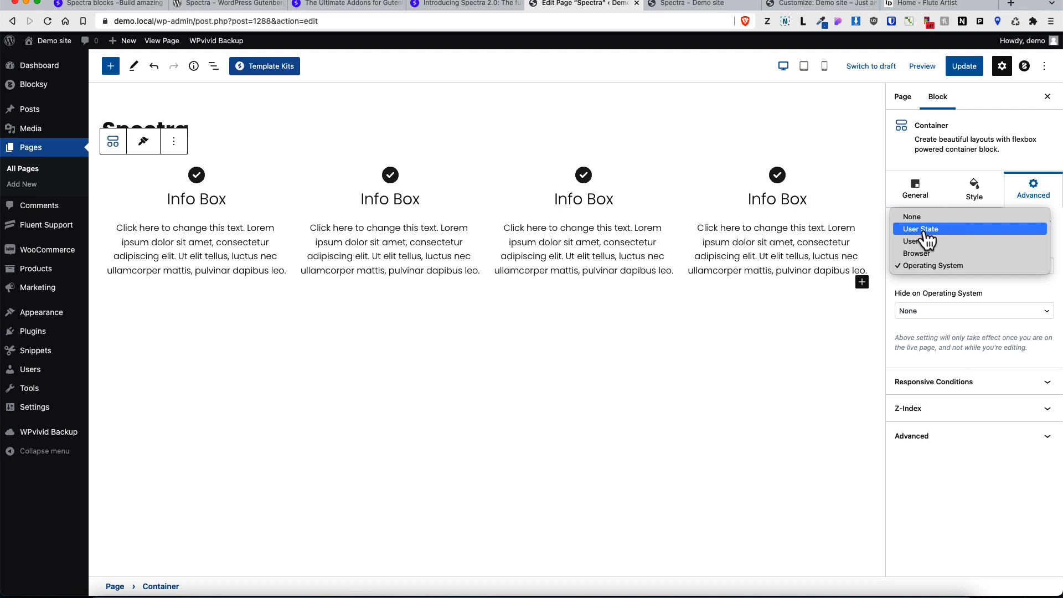
{"action": "left_click", "coordinate": [925, 232]}
Step: Turn on Hide From Logged Out Users for the container
{"action": "left_click", "coordinate": [686, 154]}
{"action": "left_click", "coordinate": [682, 167]}
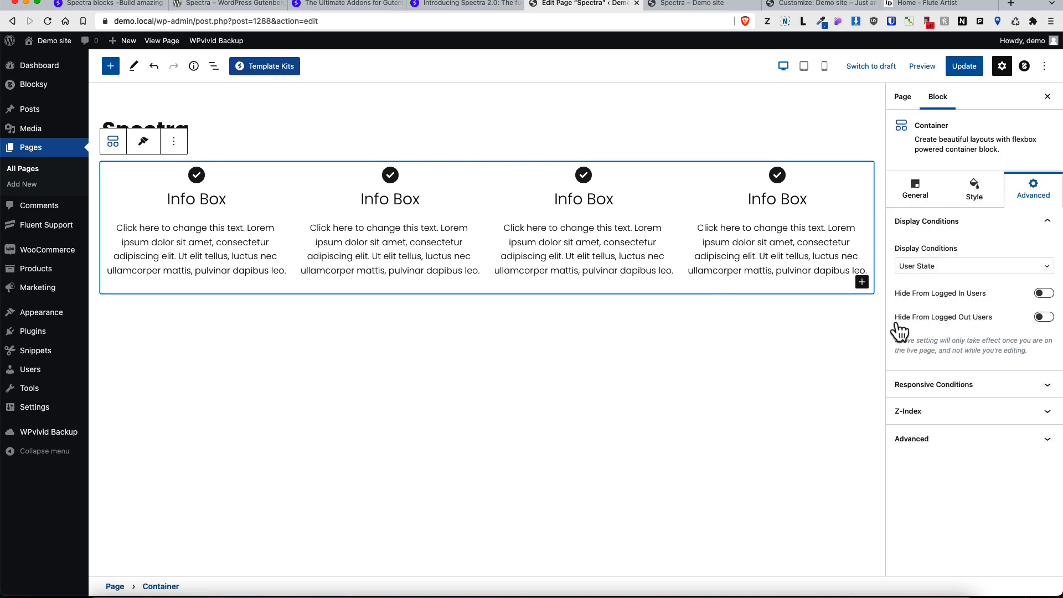
{"action": "left_click", "coordinate": [1040, 319]}
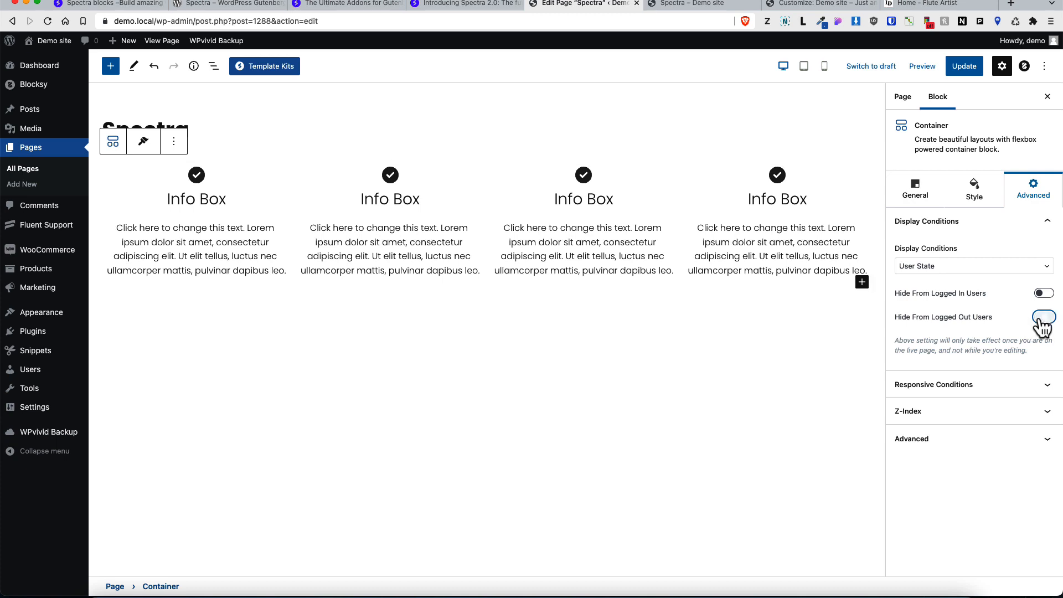
Step: Toggle the container's Hide on Desktop and Hide on Tablet responsive conditions on and back off
{"action": "left_click", "coordinate": [1028, 387]}
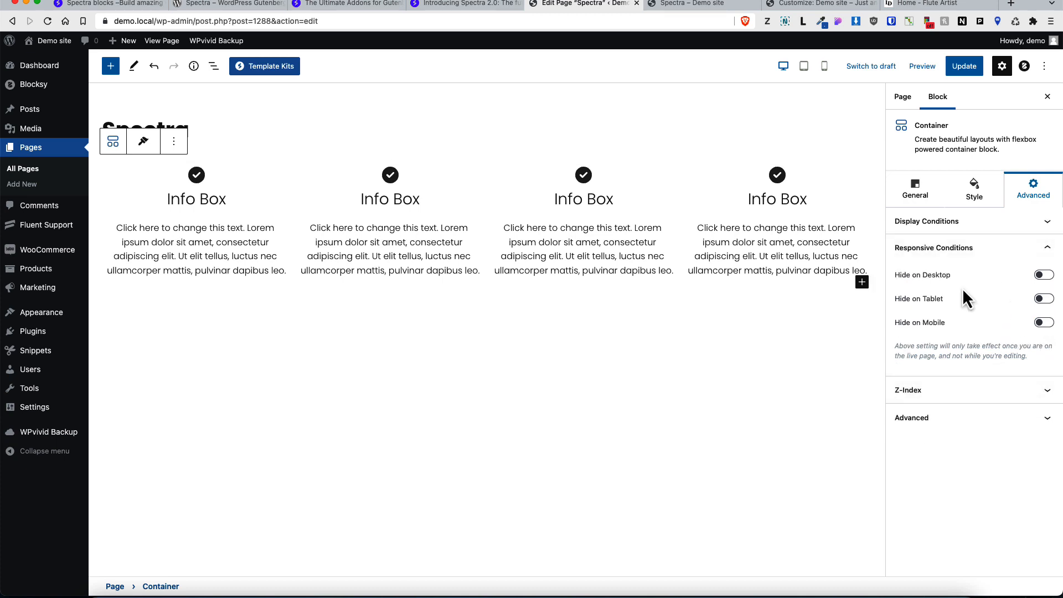
{"action": "left_click", "coordinate": [1043, 276]}
{"action": "left_click", "coordinate": [1044, 300]}
{"action": "left_click", "coordinate": [1044, 299]}
{"action": "left_click", "coordinate": [1043, 276]}
Step: Examine the container's Z-Index, HTML anchor and Additional CSS class settings
{"action": "left_click", "coordinate": [1007, 390]}
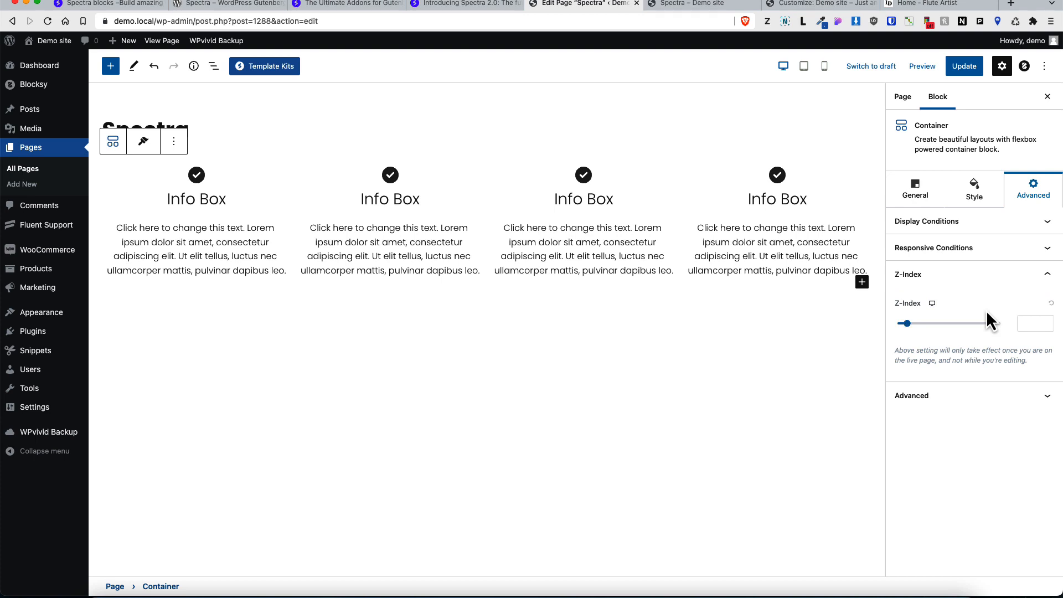
{"action": "left_click", "coordinate": [1005, 395]}
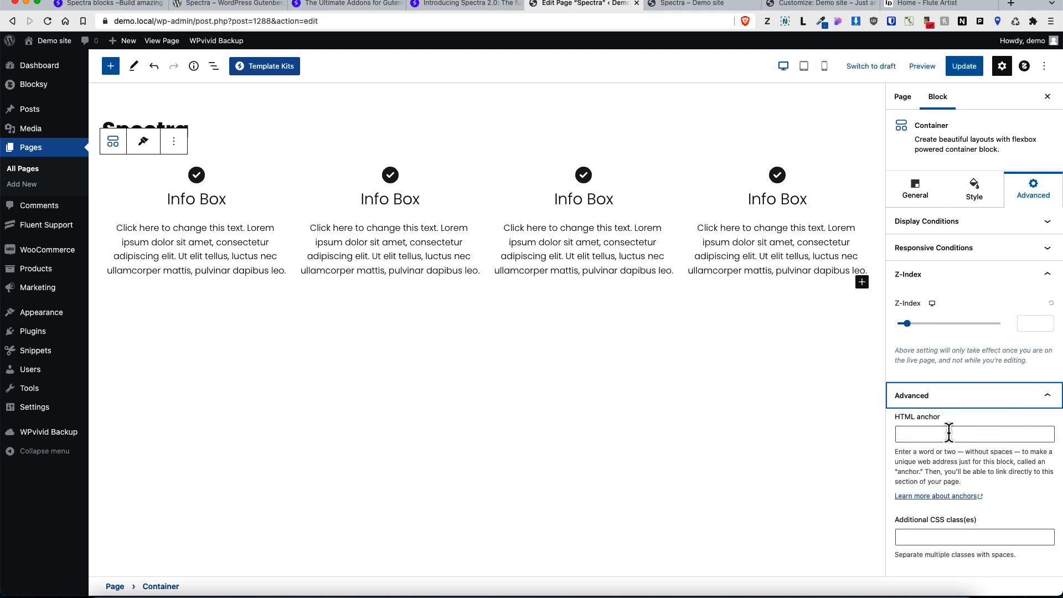
{"action": "left_click", "coordinate": [911, 435]}
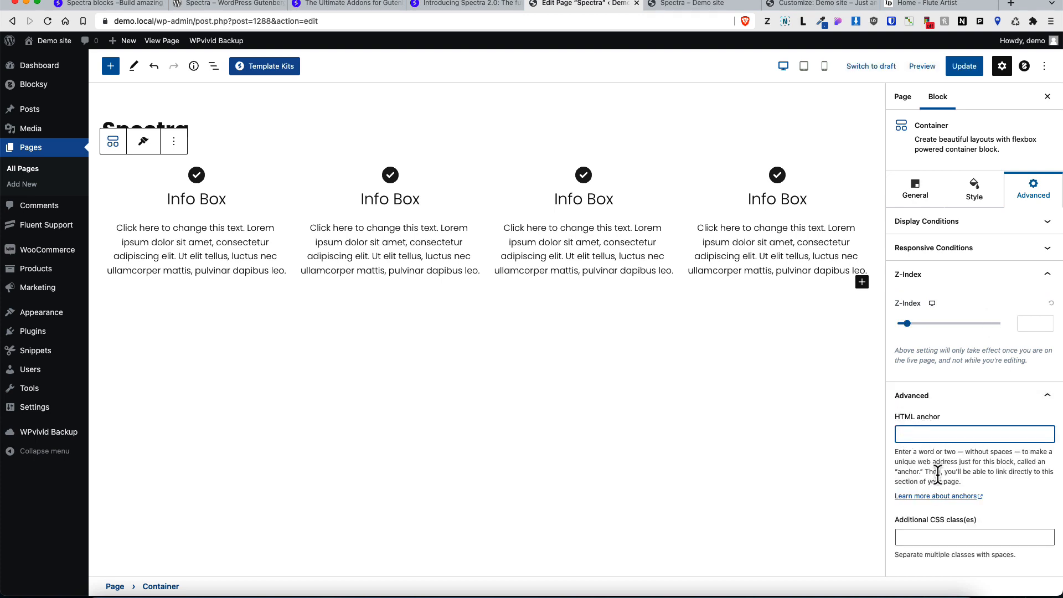
{"action": "left_click", "coordinate": [935, 536]}
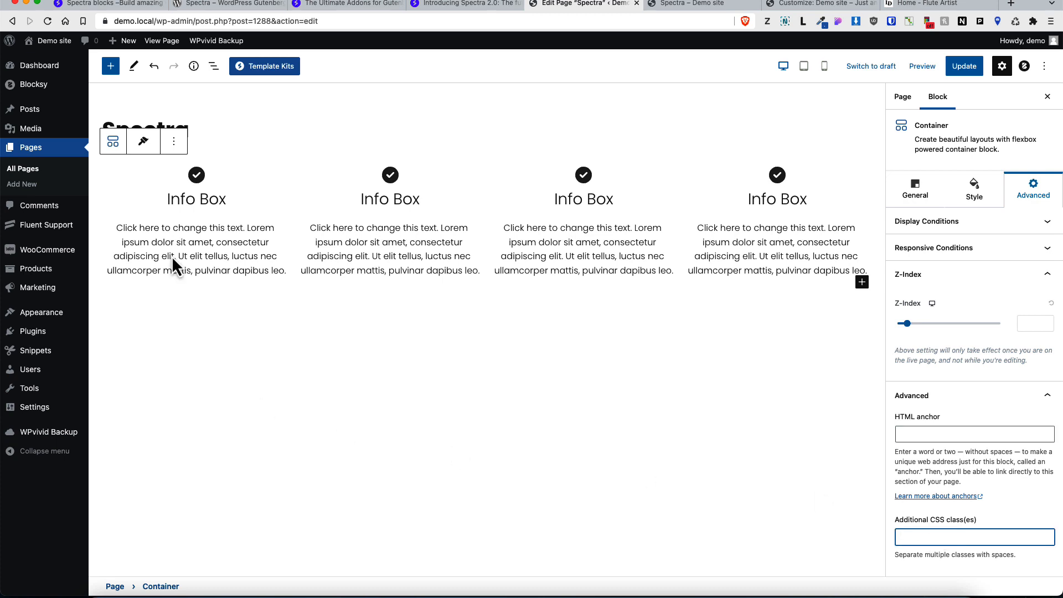
{"action": "left_click", "coordinate": [298, 165]}
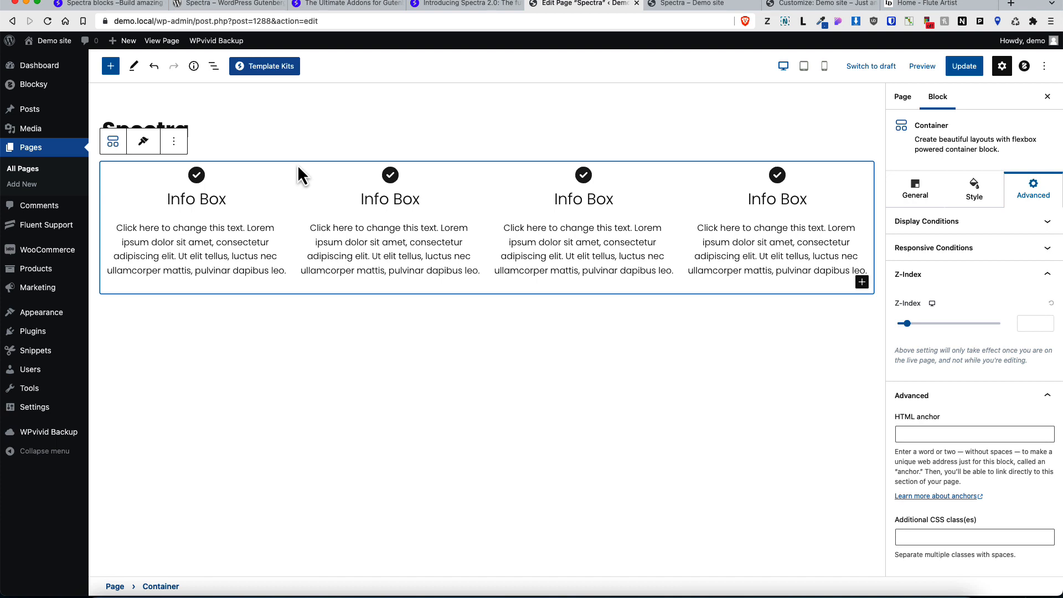
Step: Examine the first Info Box's General, Style, Advanced and Image/Icon settings
{"action": "left_click", "coordinate": [253, 190]}
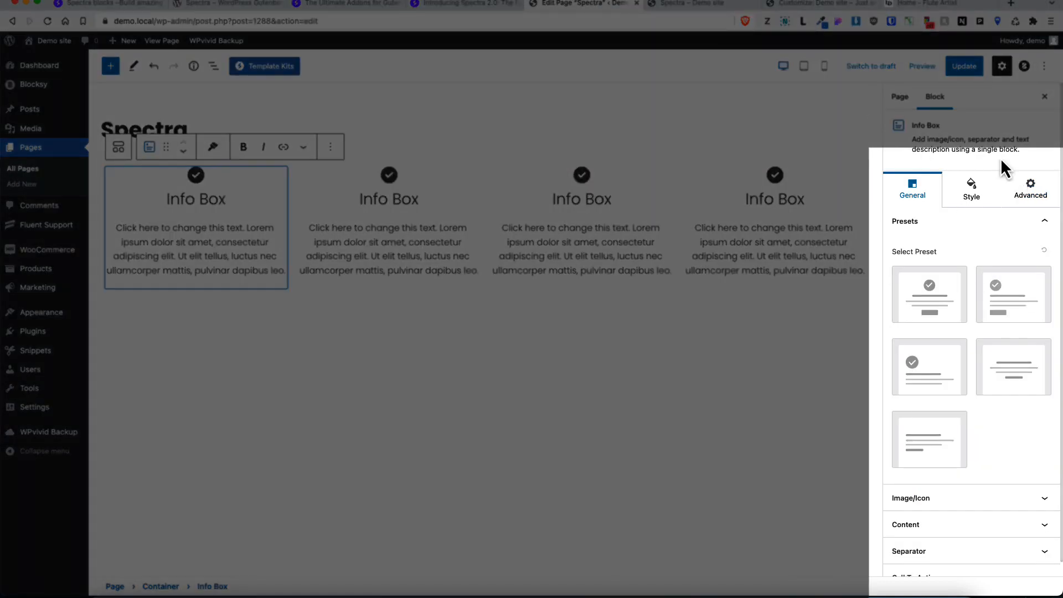
{"action": "left_click", "coordinate": [973, 196]}
{"action": "left_click", "coordinate": [1029, 191]}
{"action": "left_click", "coordinate": [919, 195]}
{"action": "scroll", "coordinate": [935, 396], "scroll_direction": "down", "scroll_amount": 1}
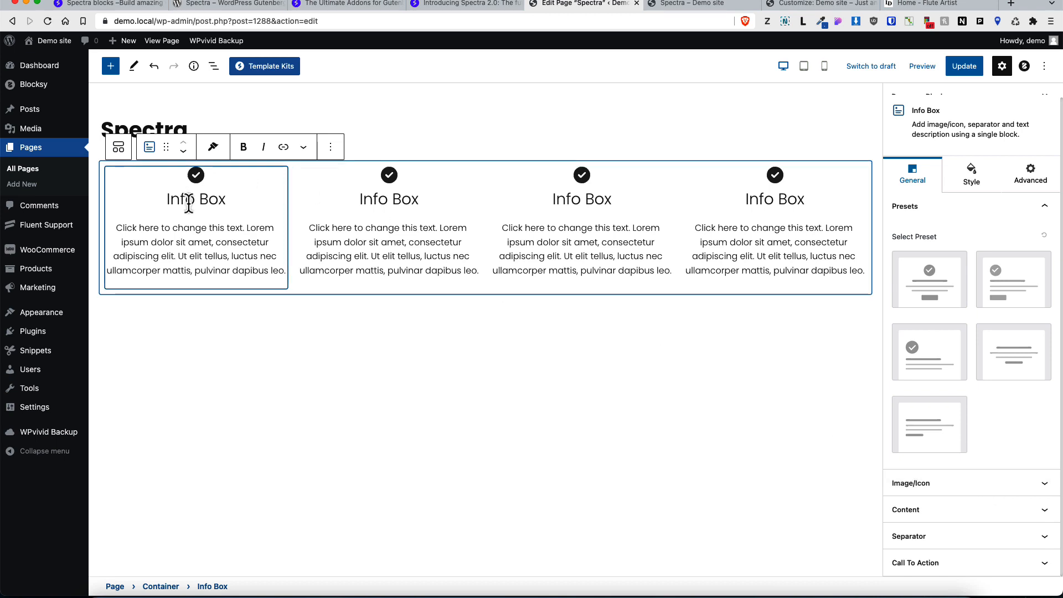
{"action": "left_click", "coordinate": [989, 496]}
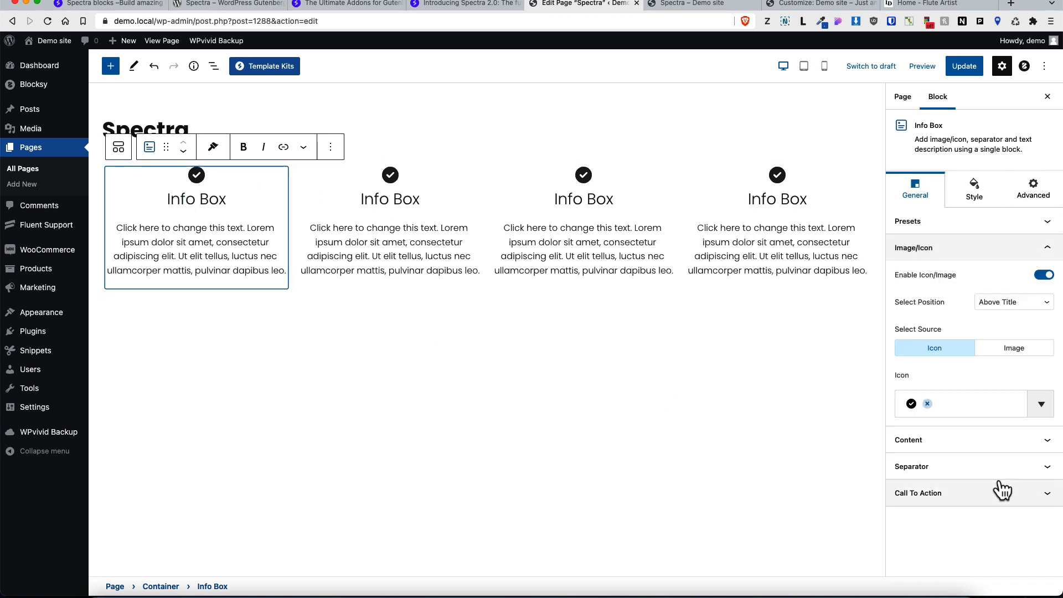
Step: Set the first Info Box's title tag to H4 and toggle its description off and back on
{"action": "left_click", "coordinate": [978, 443]}
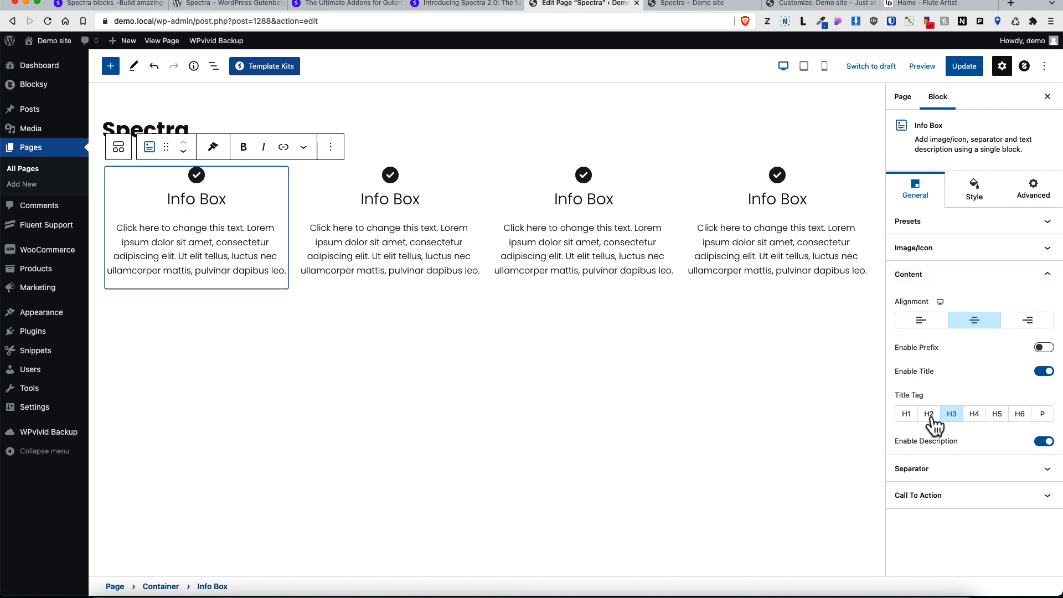
{"action": "left_click", "coordinate": [974, 415]}
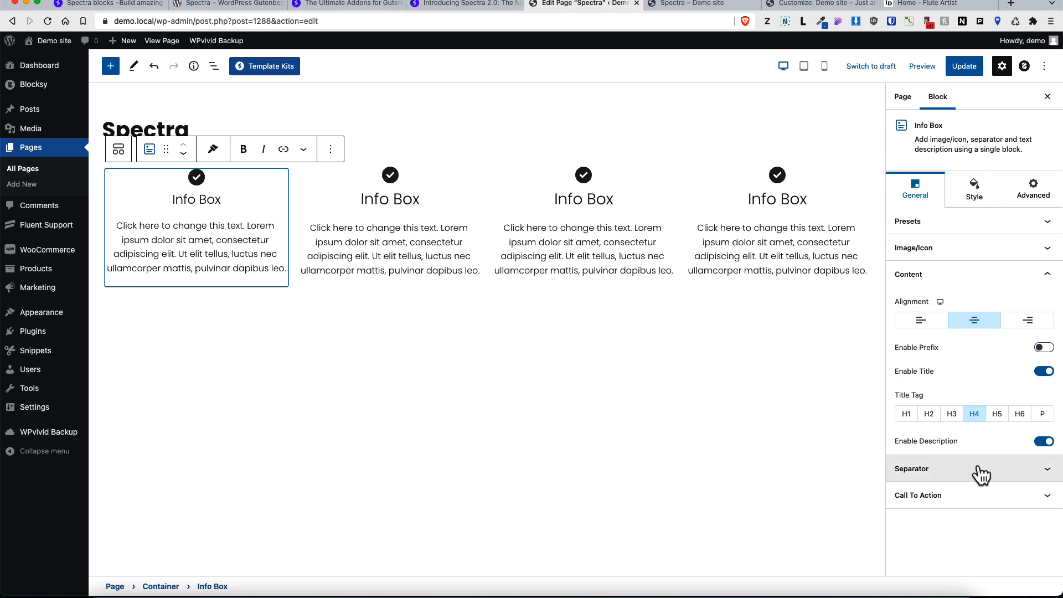
{"action": "left_click", "coordinate": [1045, 442]}
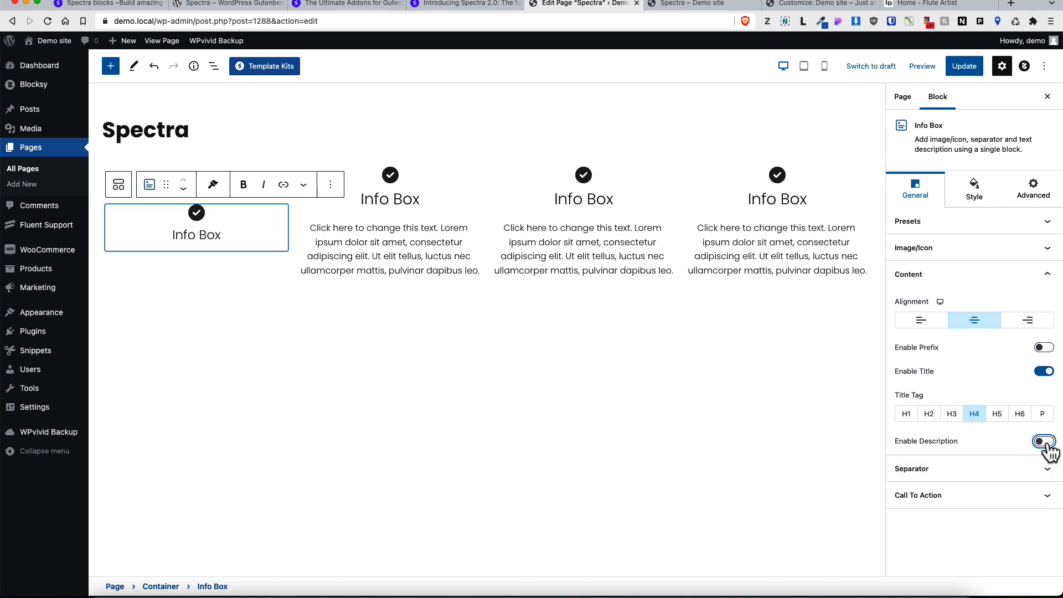
{"action": "left_click", "coordinate": [1044, 441]}
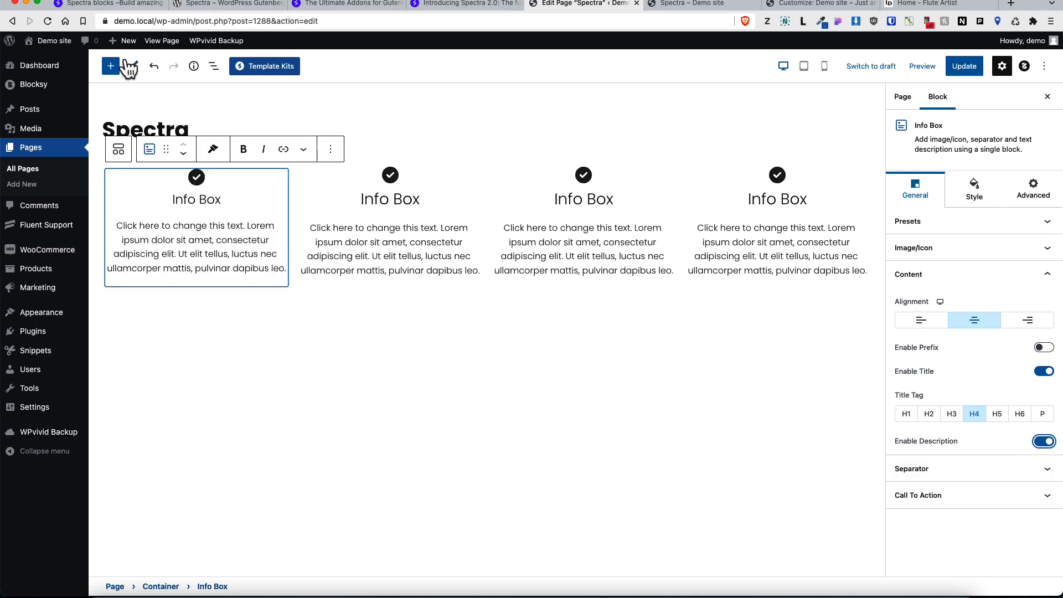
Step: Open the Info Box's Style and Advanced settings
{"action": "left_click", "coordinate": [973, 193]}
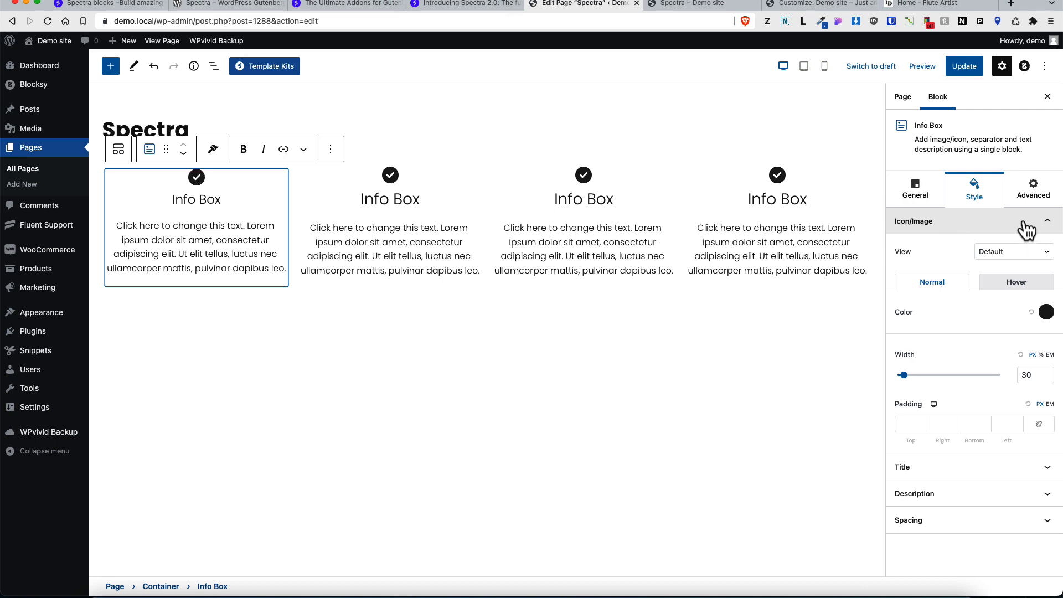
{"action": "left_click", "coordinate": [1036, 195]}
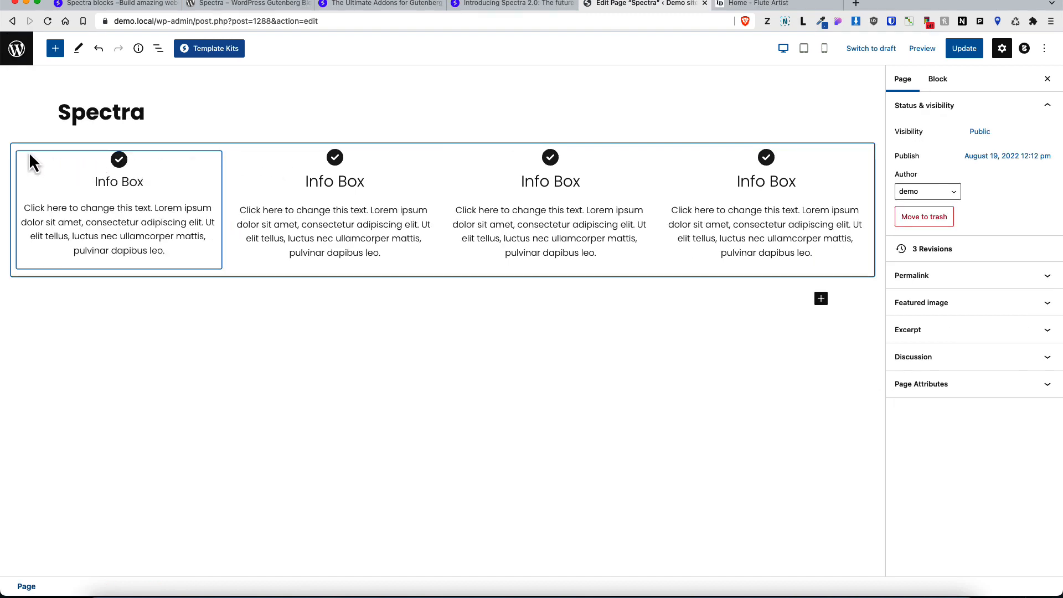
Step: Duplicate the container of info boxes
{"action": "left_click", "coordinate": [28, 151]}
{"action": "left_click", "coordinate": [85, 123]}
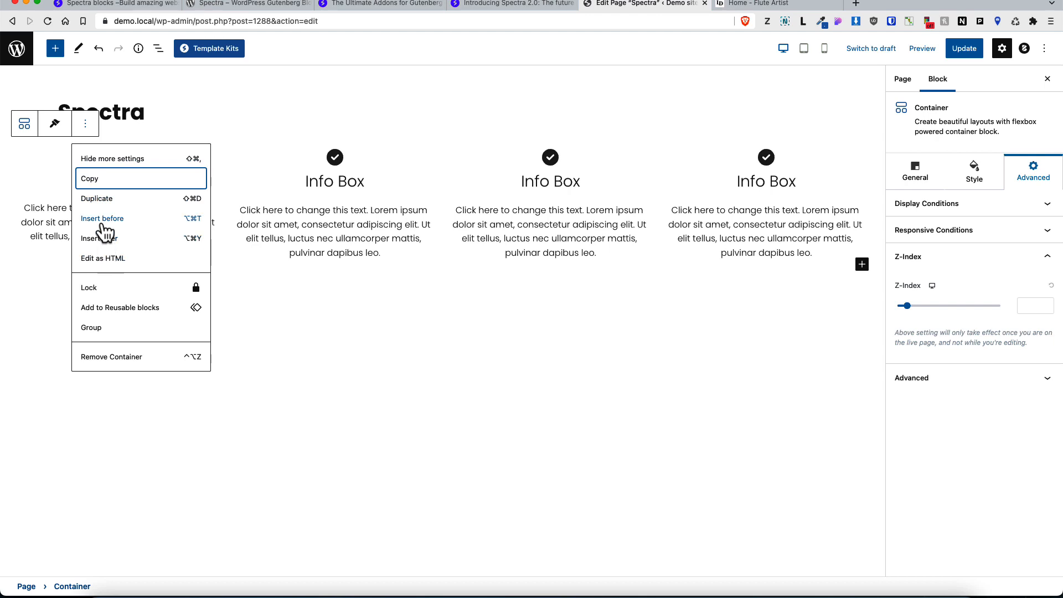
{"action": "left_click", "coordinate": [105, 198]}
{"action": "scroll", "coordinate": [340, 149], "scroll_direction": "down", "scroll_amount": 2}
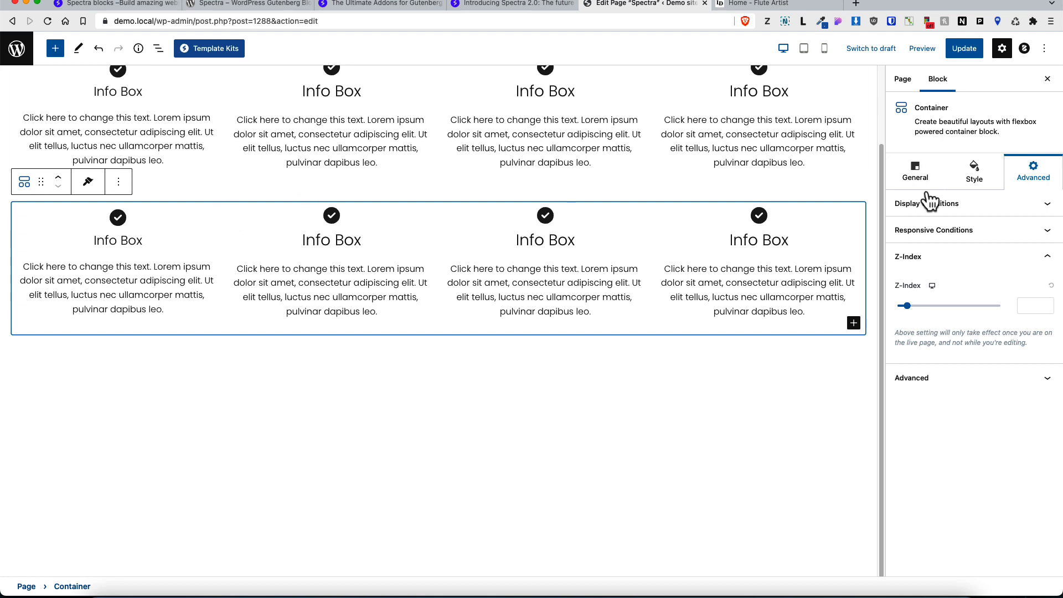
Step: Set the duplicated container's background colour to red #E00B0B
{"action": "left_click", "coordinate": [973, 171]}
{"action": "left_click", "coordinate": [1046, 264]}
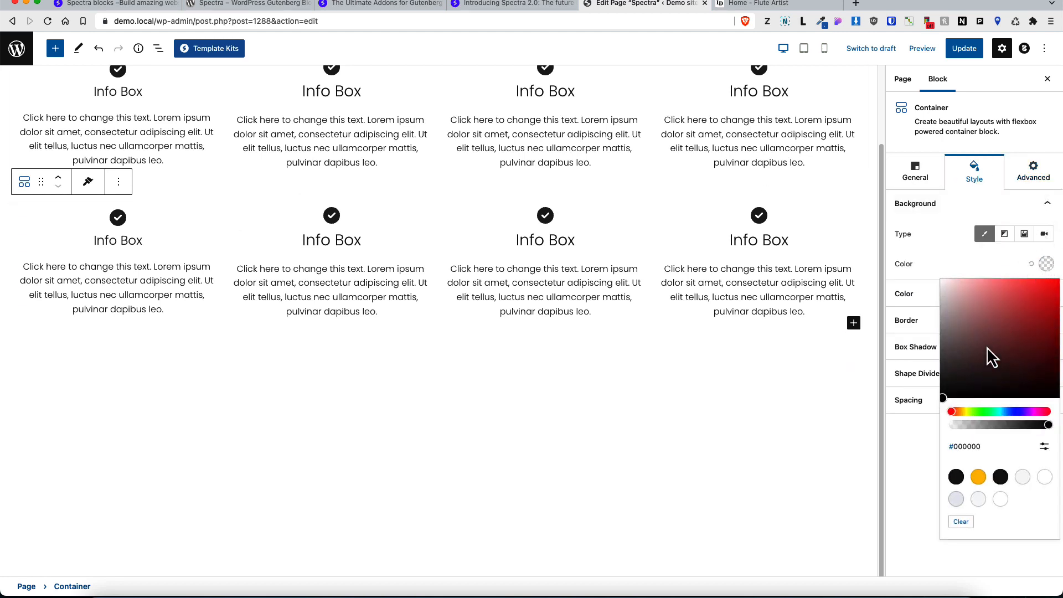
{"action": "left_click_drag", "start_coordinate": [986, 346], "coordinate": [1051, 293]}
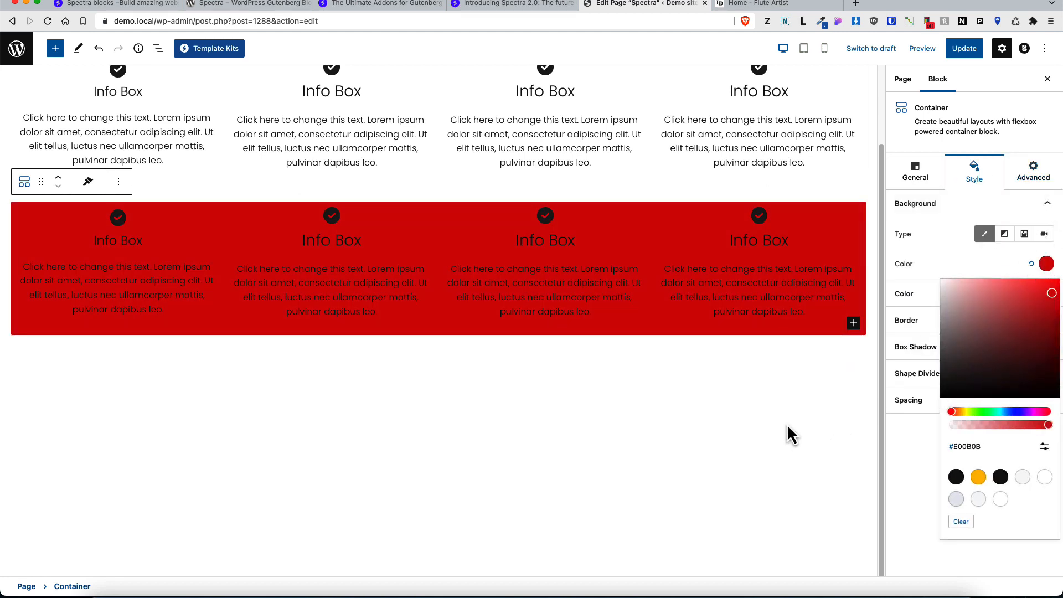
Step: Set the red container's padding to 40 on all sides
{"action": "left_click", "coordinate": [908, 399]}
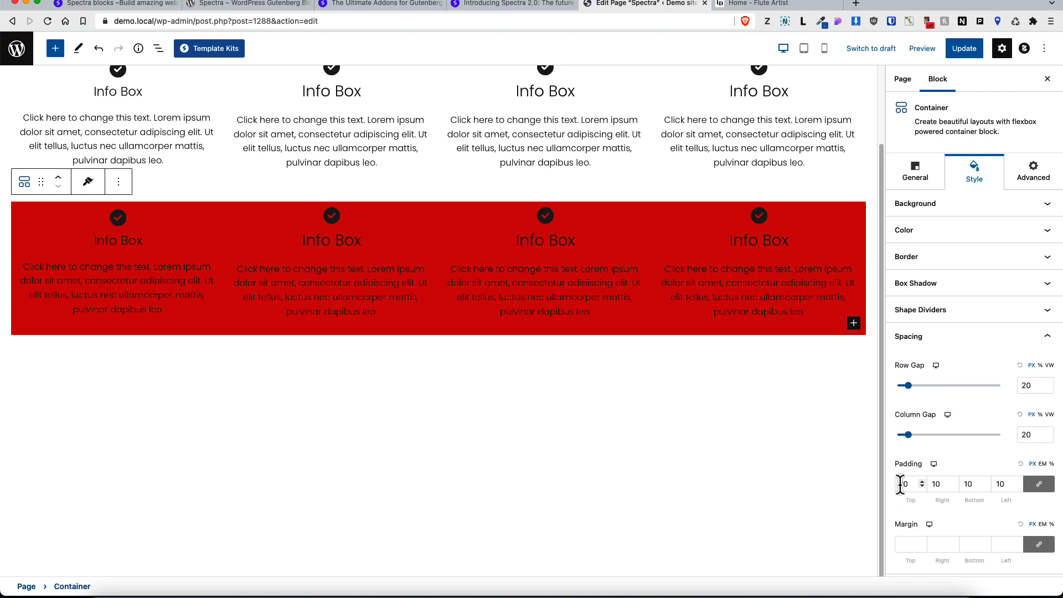
{"action": "left_click_drag", "start_coordinate": [903, 485], "coordinate": [897, 484]}
{"action": "type", "text": "4"}
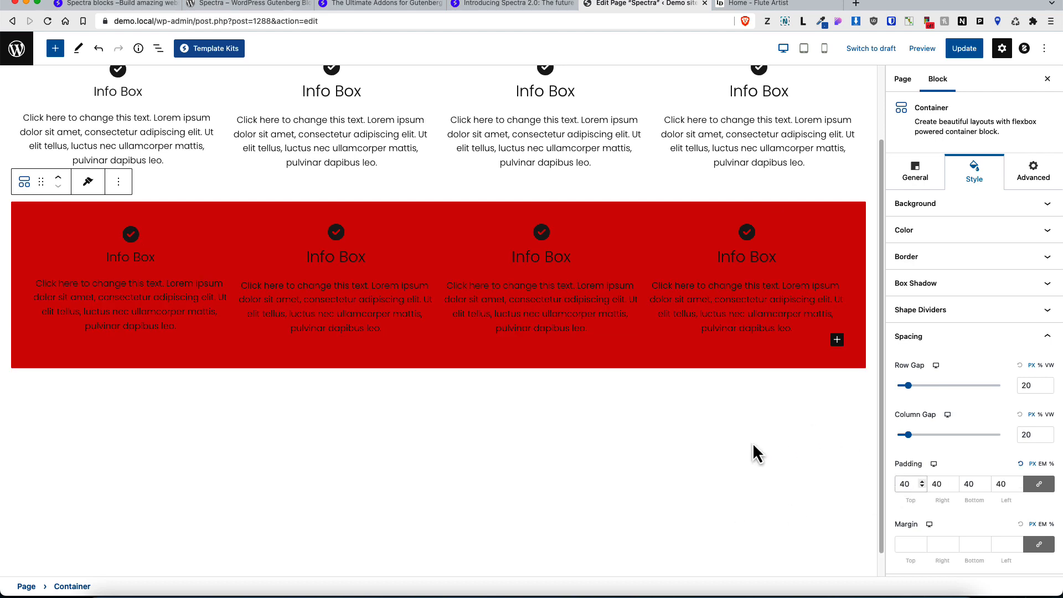
Step: Copy the red container's style and paste it onto the first container
{"action": "scroll", "coordinate": [752, 454], "scroll_direction": "up", "scroll_amount": 3}
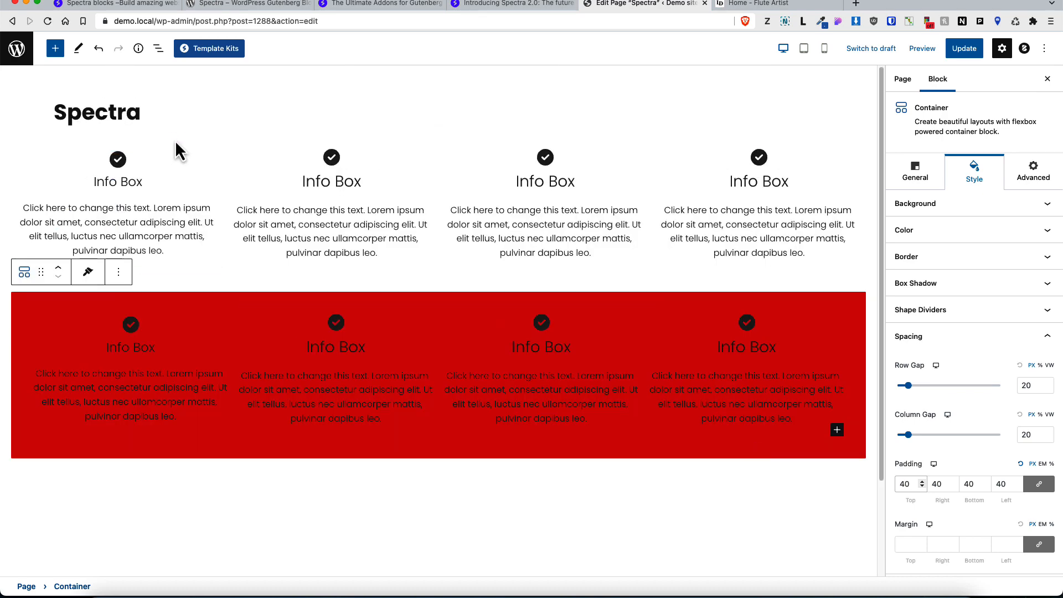
{"action": "left_click", "coordinate": [88, 282]}
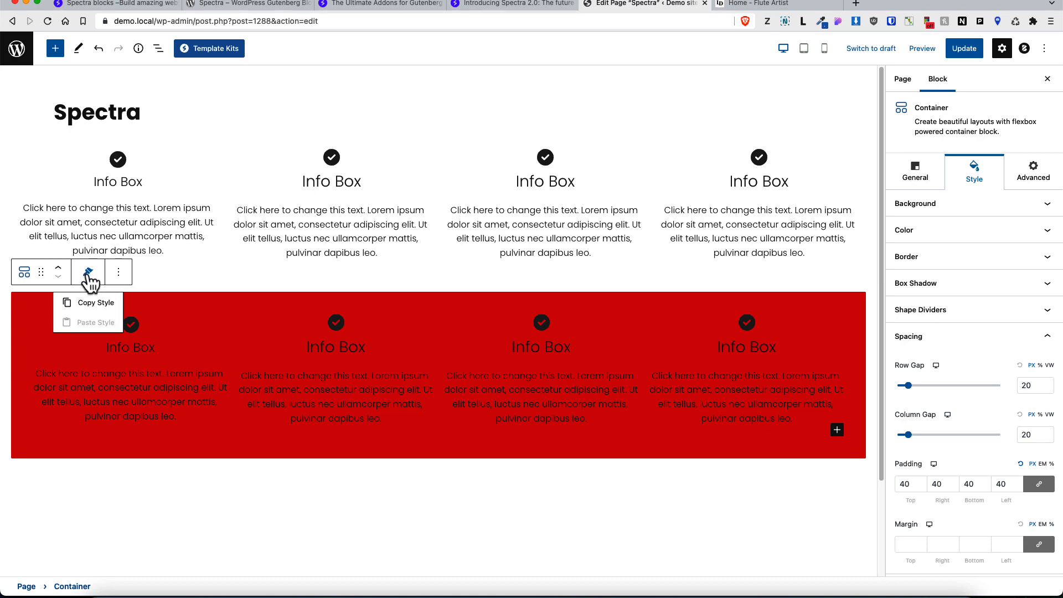
{"action": "left_click", "coordinate": [92, 305]}
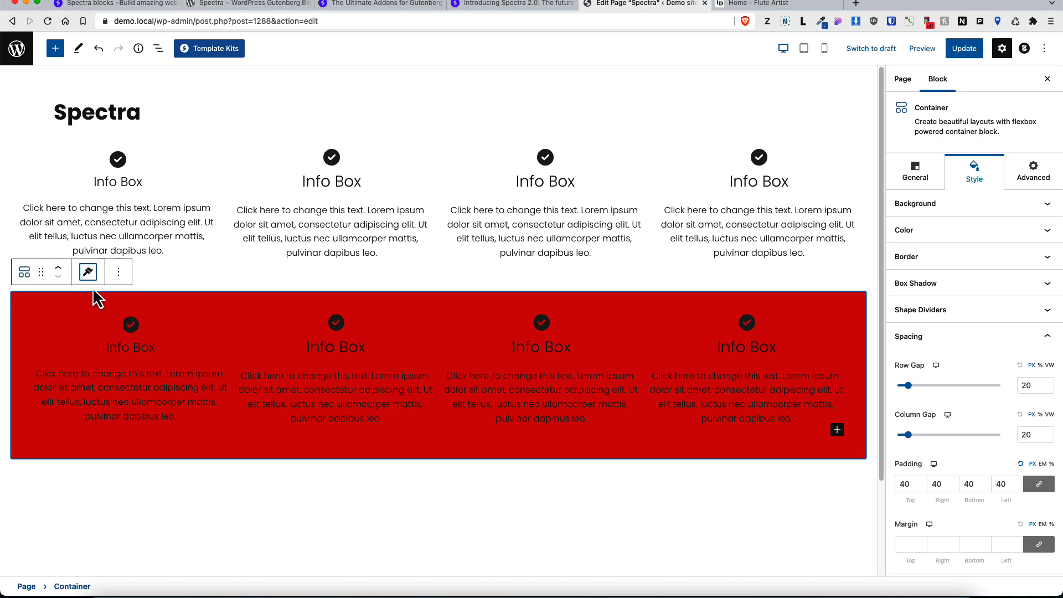
{"action": "left_click", "coordinate": [82, 145]}
{"action": "left_click", "coordinate": [88, 122]}
{"action": "left_click", "coordinate": [89, 173]}
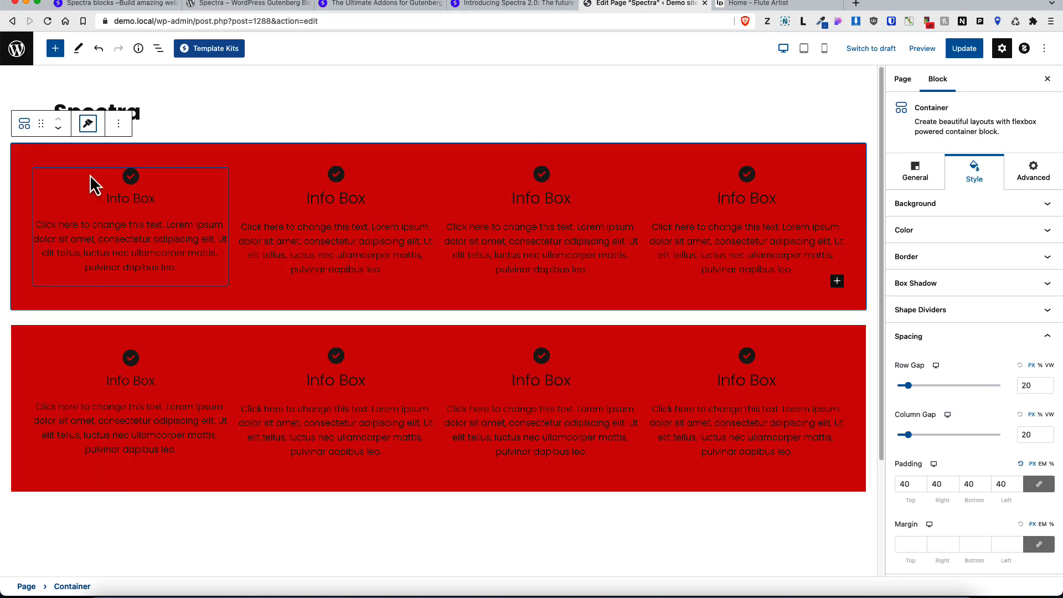
Step: Set the icon colour of the first Info Box in the lower container to white
{"action": "left_click", "coordinate": [169, 366]}
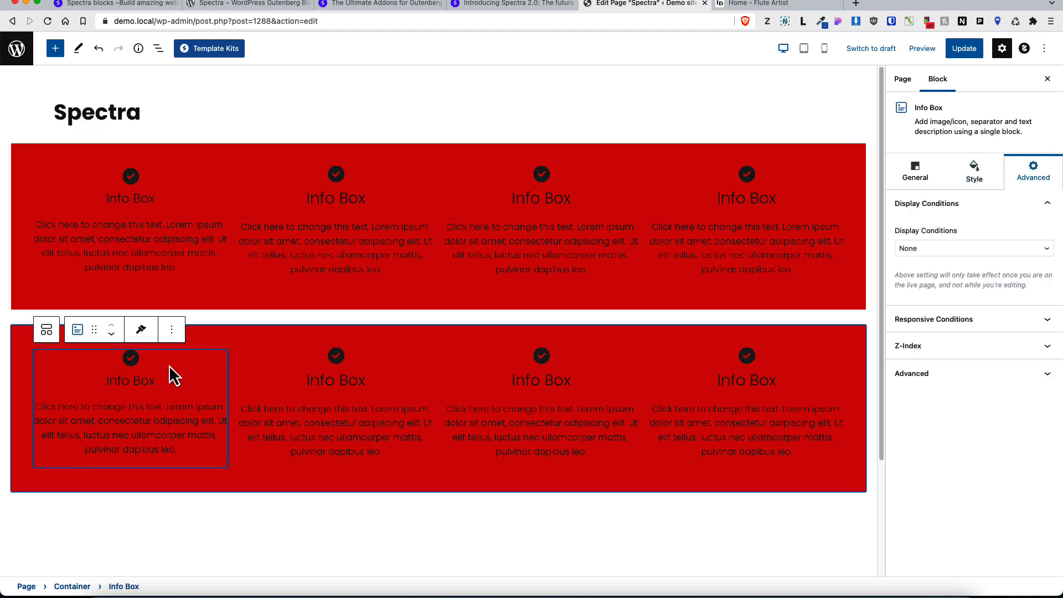
{"action": "left_click", "coordinate": [974, 172]}
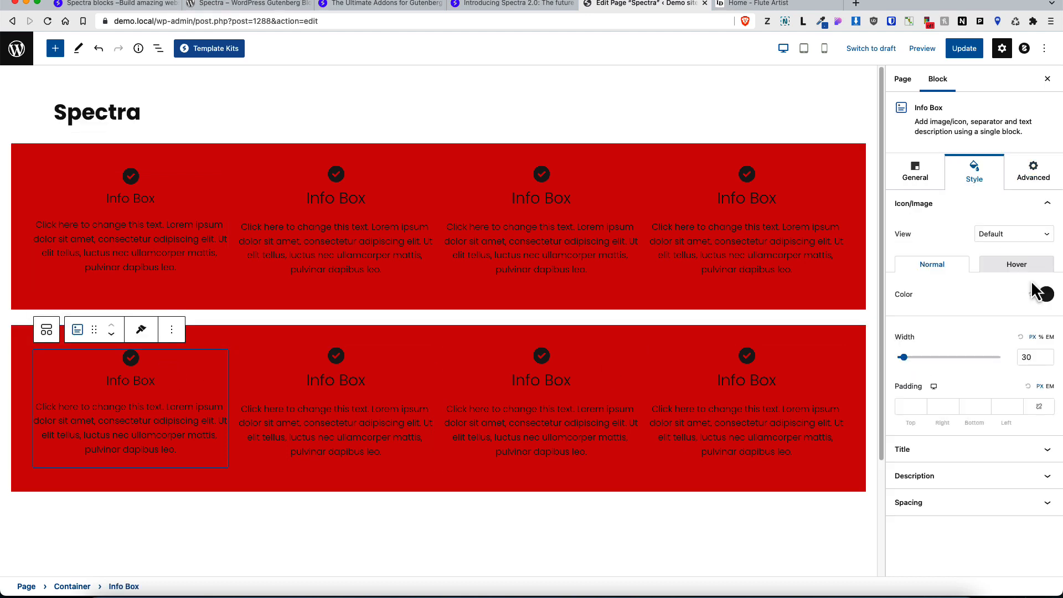
{"action": "left_click", "coordinate": [1046, 296]}
{"action": "left_click_drag", "start_coordinate": [967, 336], "coordinate": [932, 303]}
{"action": "left_click", "coordinate": [948, 243]}
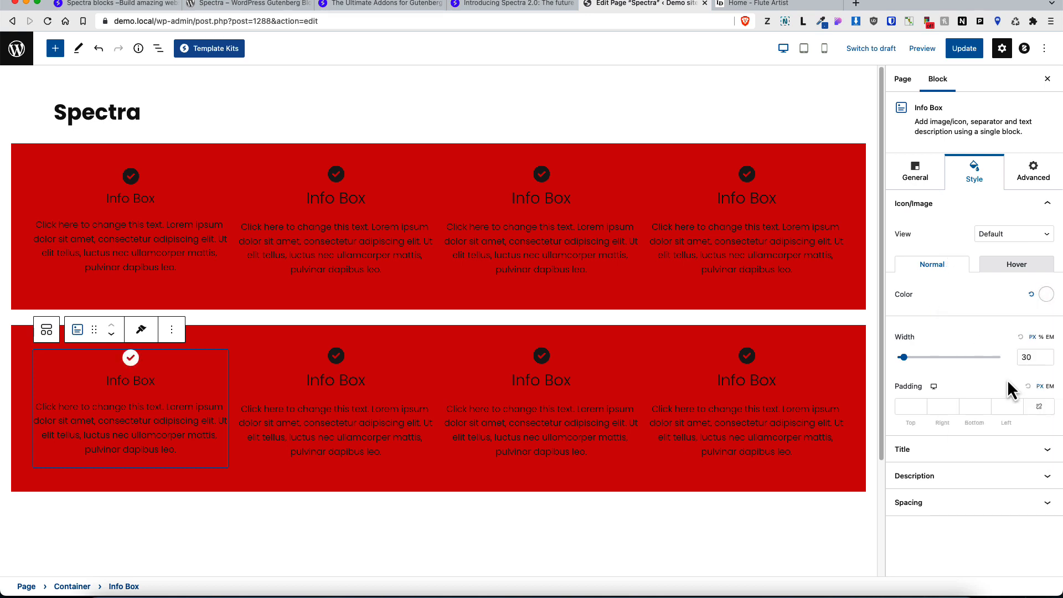
Step: Increase the title font size of the lower container's first Info Box and set its title colour to white
{"action": "left_click", "coordinate": [1046, 449]}
{"action": "left_click", "coordinate": [1046, 289]}
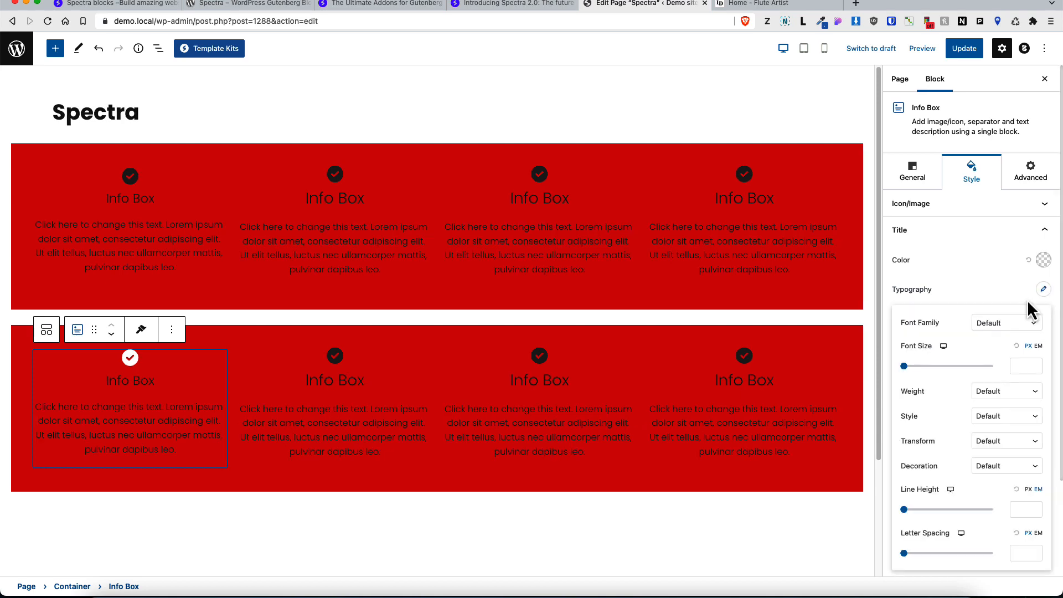
{"action": "left_click_drag", "start_coordinate": [905, 367], "coordinate": [925, 368]}
{"action": "left_click", "coordinate": [1043, 260]}
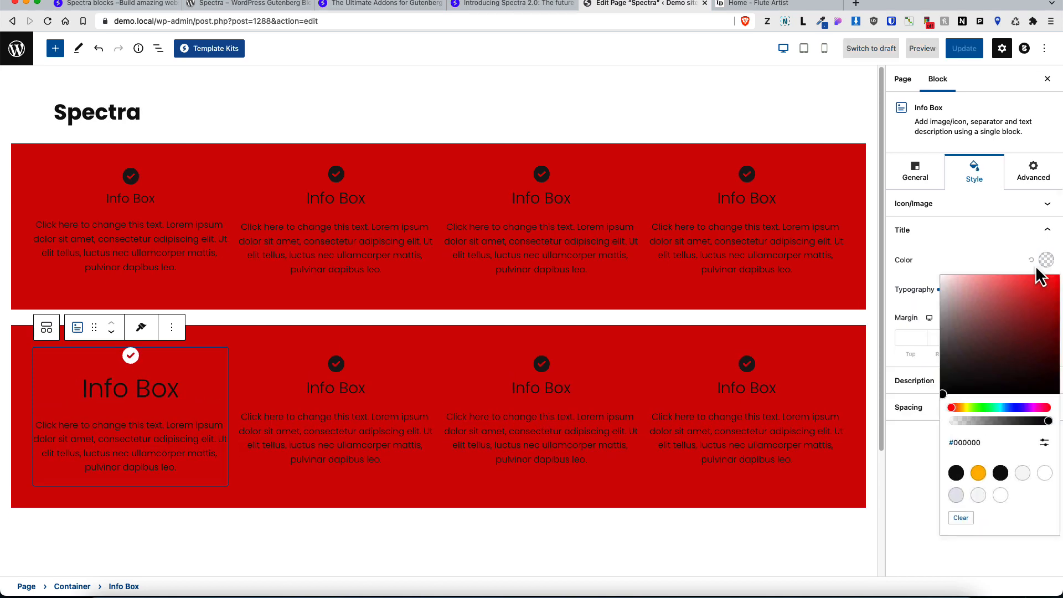
{"action": "left_click", "coordinate": [1045, 473]}
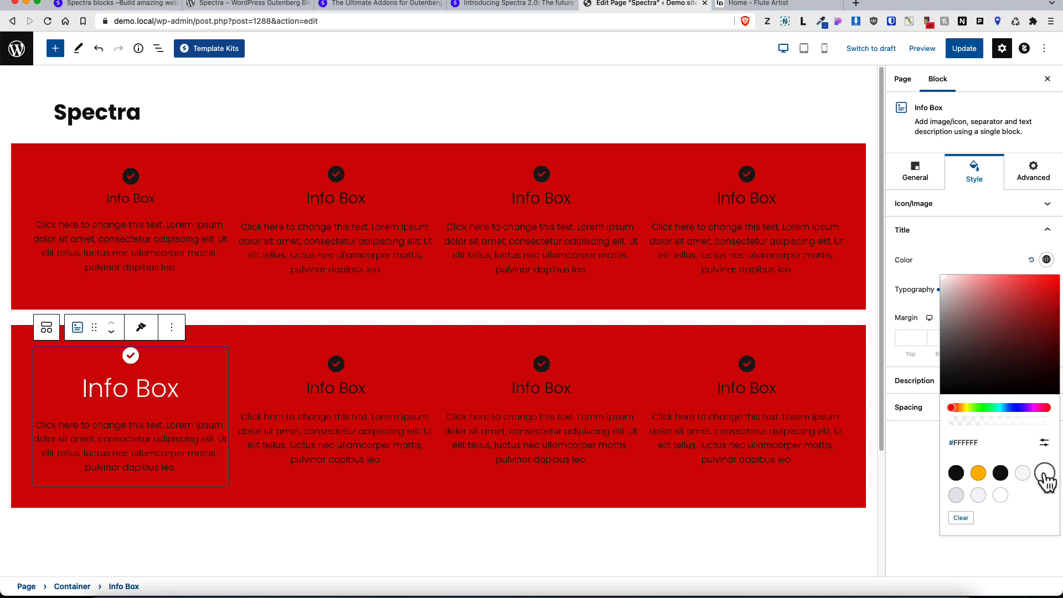
Step: Set the same Info Box's description colour to white
{"action": "left_click", "coordinate": [930, 442]}
{"action": "left_click", "coordinate": [975, 380]}
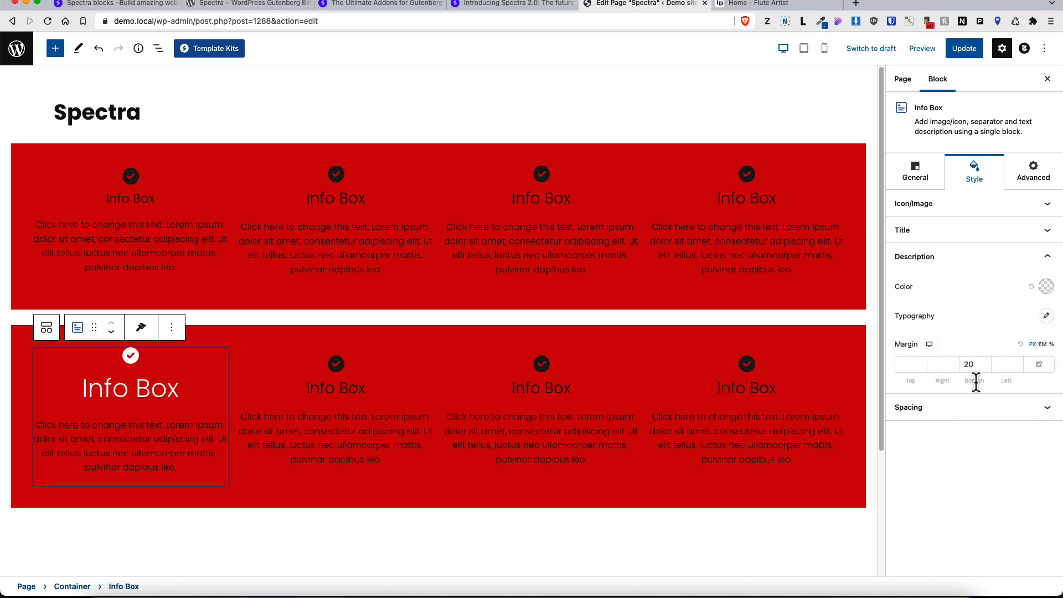
{"action": "left_click", "coordinate": [1045, 286]}
{"action": "left_click", "coordinate": [942, 304]}
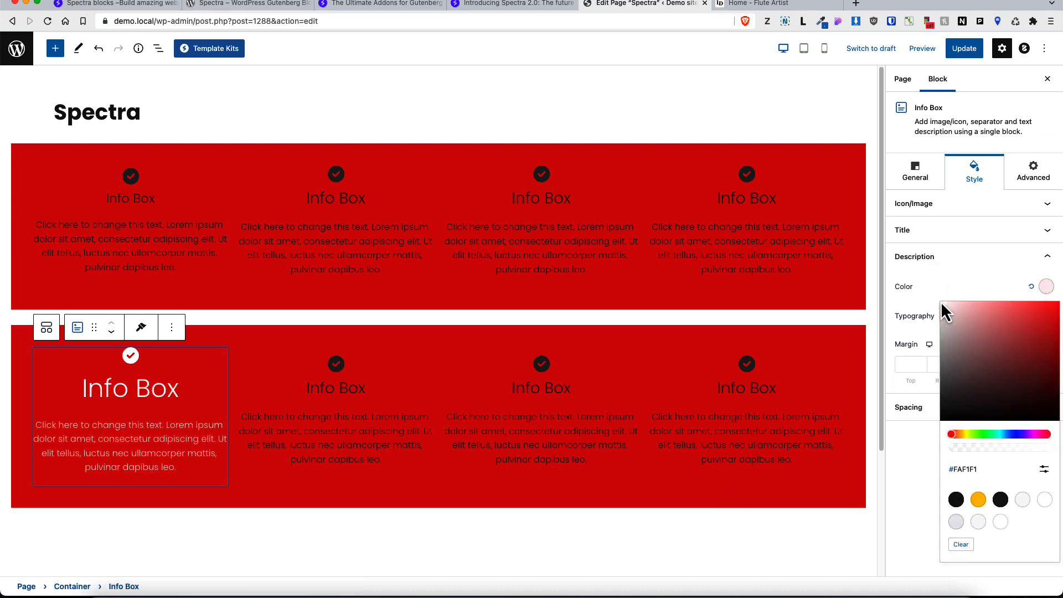
{"action": "left_click_drag", "start_coordinate": [941, 301], "coordinate": [931, 297]}
{"action": "left_click", "coordinate": [919, 484]}
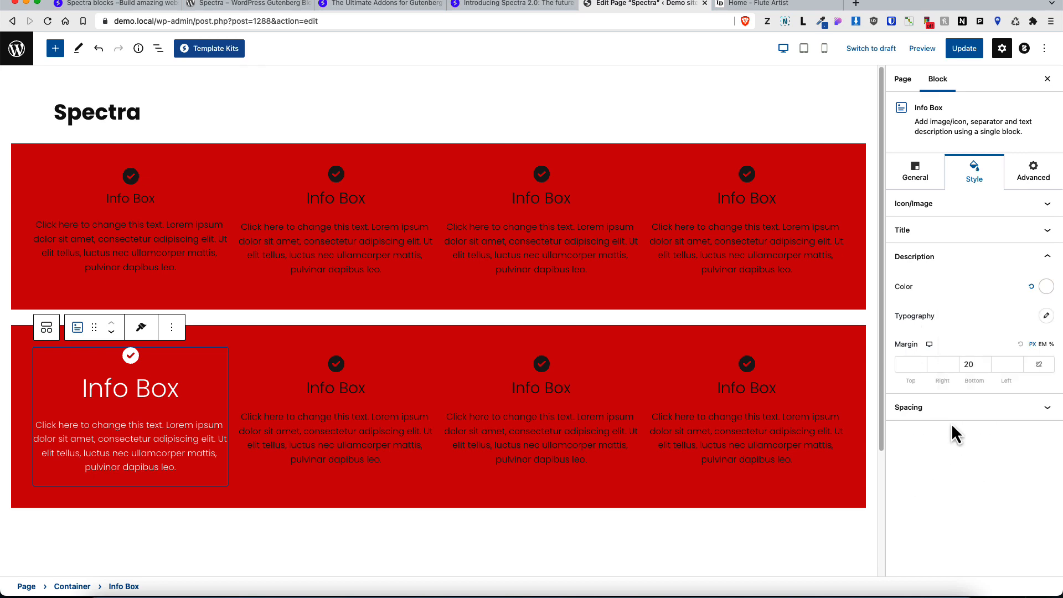
Step: Set the description font family to Open Sans
{"action": "left_click", "coordinate": [1047, 316]}
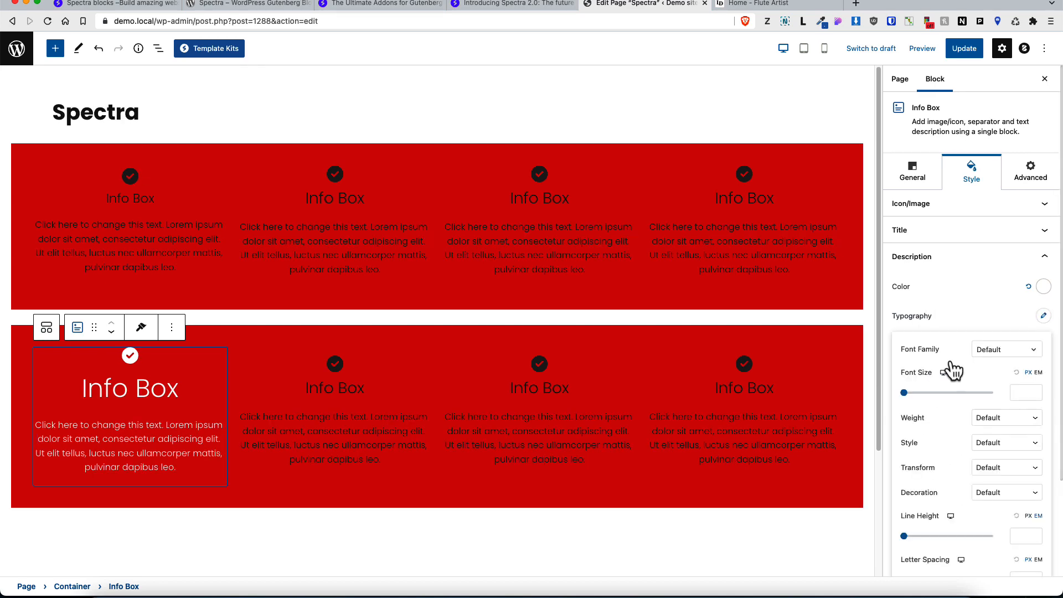
{"action": "left_click", "coordinate": [997, 355]}
{"action": "type", "text": "ope"}
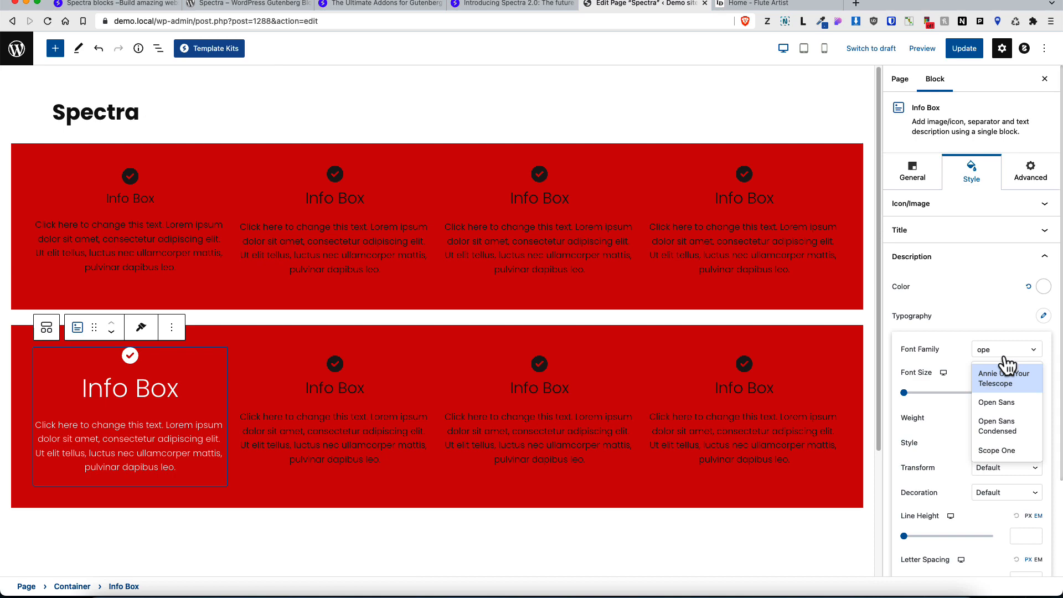
{"action": "left_click", "coordinate": [996, 402]}
Step: Copy this Info Box's style and paste it onto the first Info Box in the upper container
{"action": "left_click", "coordinate": [141, 329]}
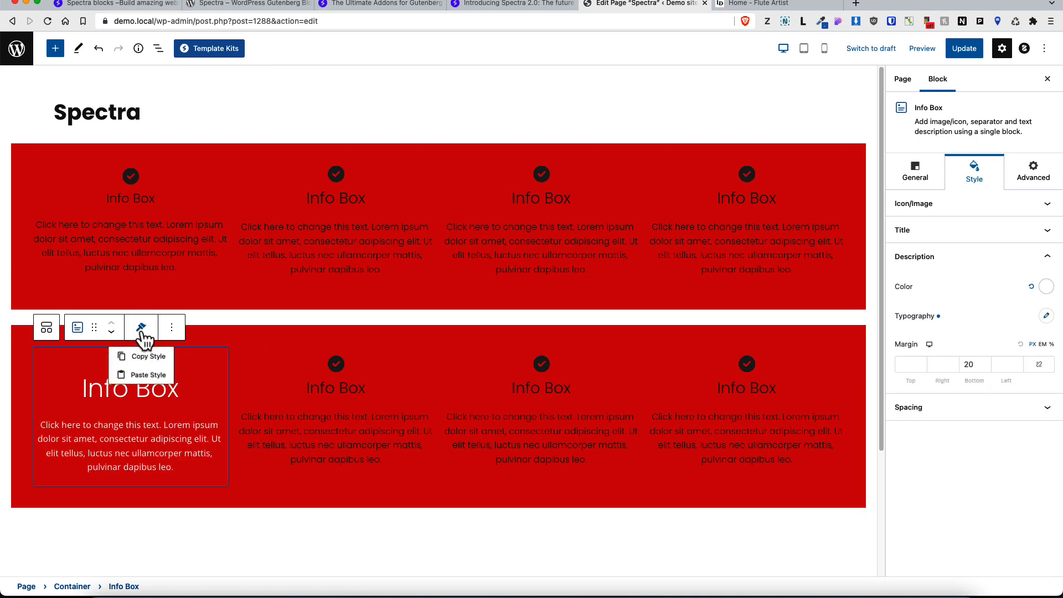
{"action": "left_click", "coordinate": [147, 355]}
{"action": "left_click", "coordinate": [176, 193]}
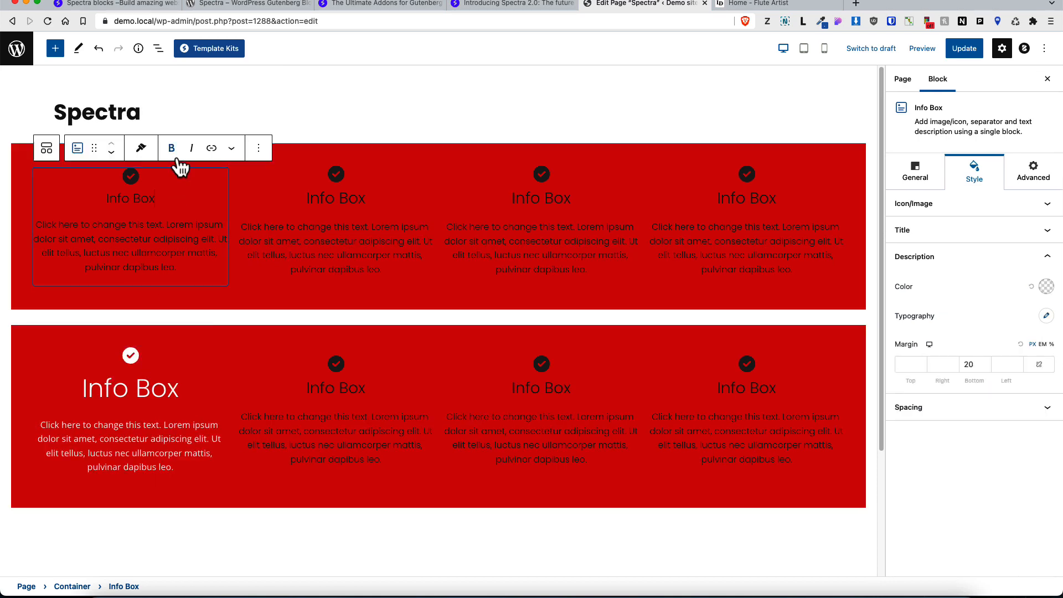
{"action": "left_click", "coordinate": [144, 148]}
{"action": "left_click", "coordinate": [146, 197]}
Step: Paste the copied style onto the second, third and fourth Info Boxes in the upper container
{"action": "left_click", "coordinate": [371, 169]}
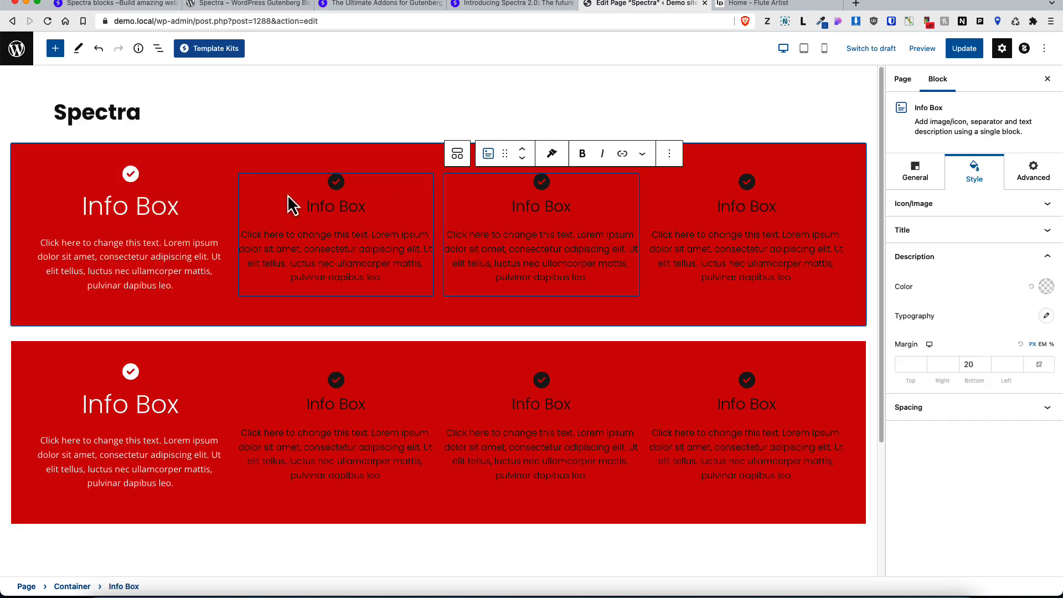
{"action": "left_click", "coordinate": [346, 154]}
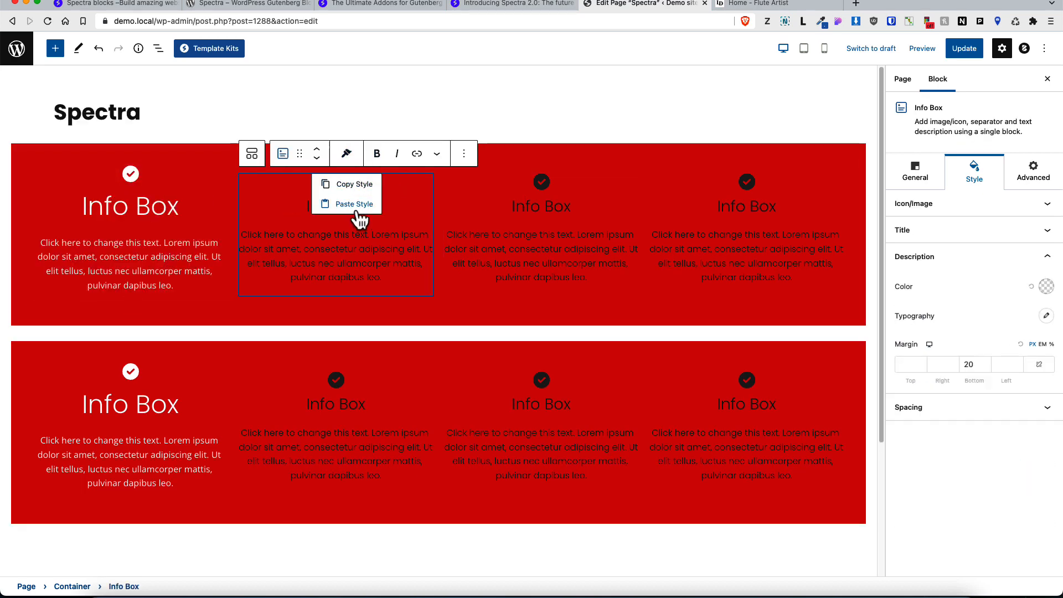
{"action": "left_click", "coordinate": [356, 206]}
{"action": "left_click", "coordinate": [589, 200]}
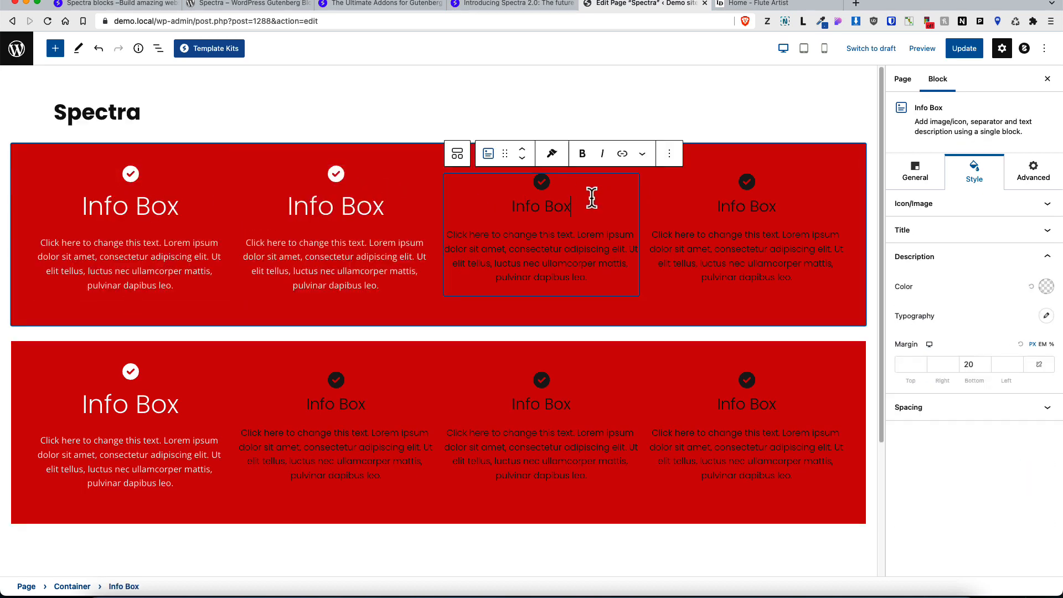
{"action": "left_click", "coordinate": [556, 162]}
{"action": "left_click", "coordinate": [560, 205]}
{"action": "left_click", "coordinate": [691, 200]}
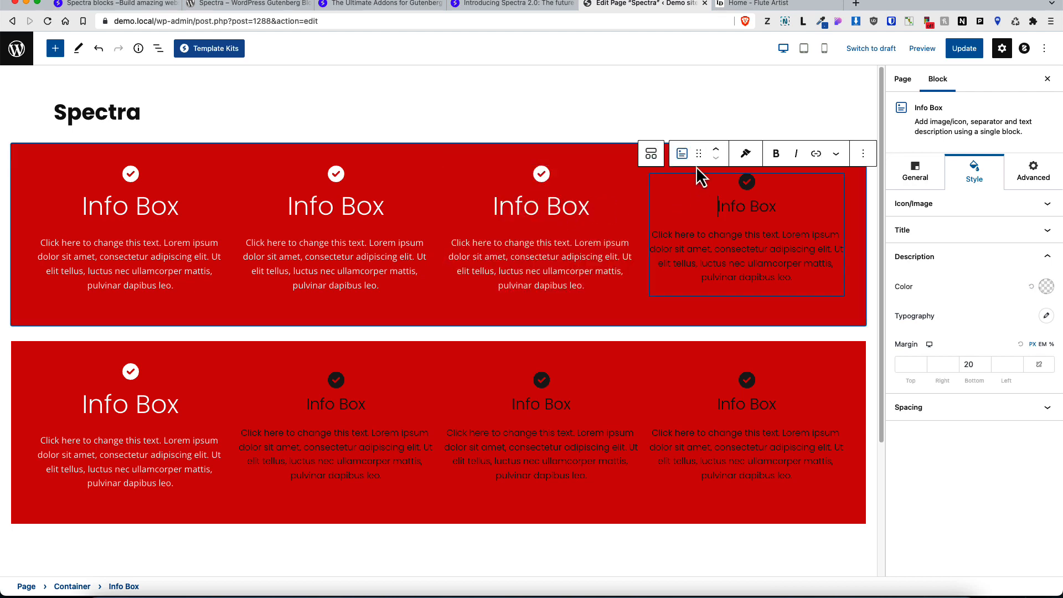
{"action": "left_click", "coordinate": [745, 153]}
{"action": "left_click", "coordinate": [740, 205]}
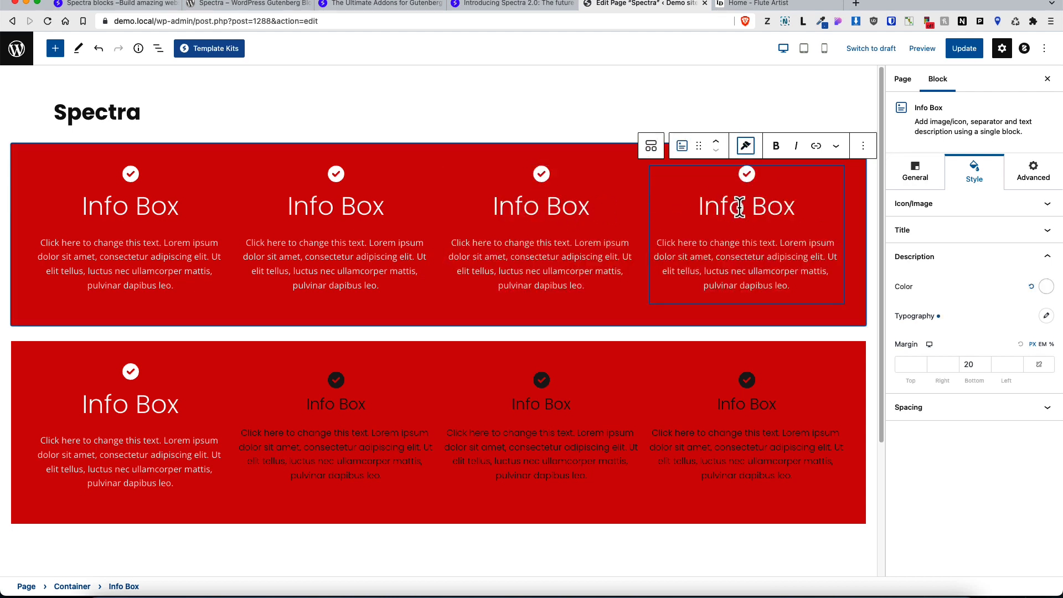
Step: In tablet preview, try setting the upper container's flex direction to column with items aligned to the start
{"action": "left_click", "coordinate": [804, 50]}
{"action": "scroll", "coordinate": [609, 166], "scroll_direction": "down", "scroll_amount": 5}
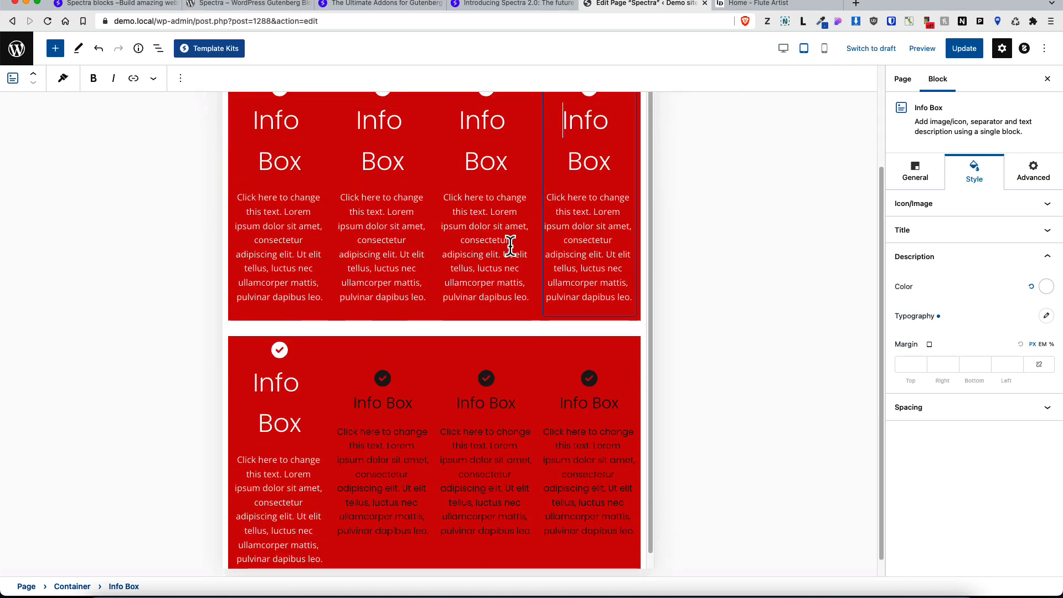
{"action": "scroll", "coordinate": [226, 205], "scroll_direction": "up", "scroll_amount": 3}
{"action": "left_click", "coordinate": [242, 208]}
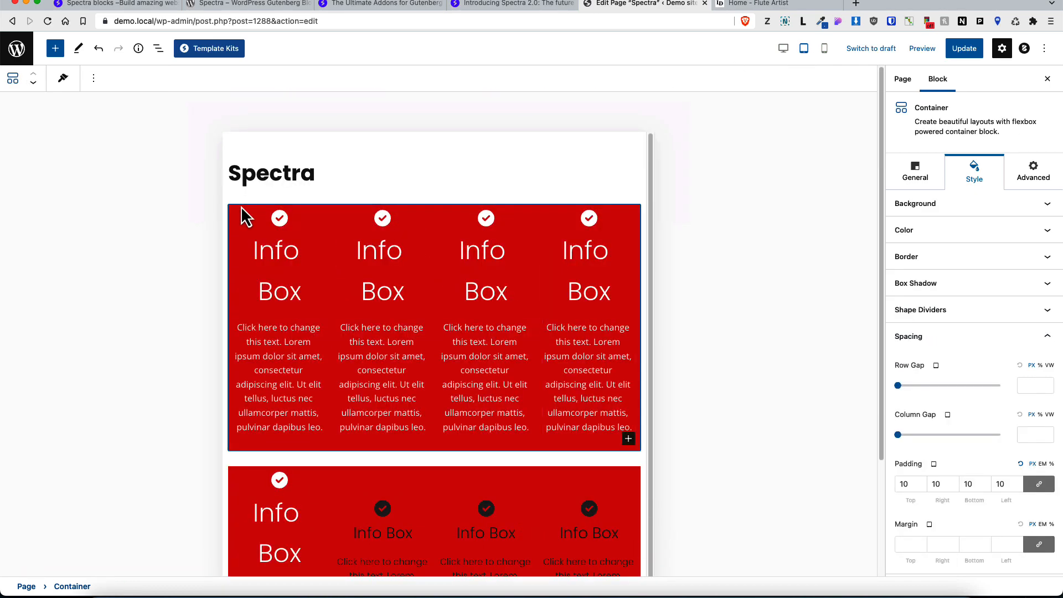
{"action": "left_click", "coordinate": [913, 173]}
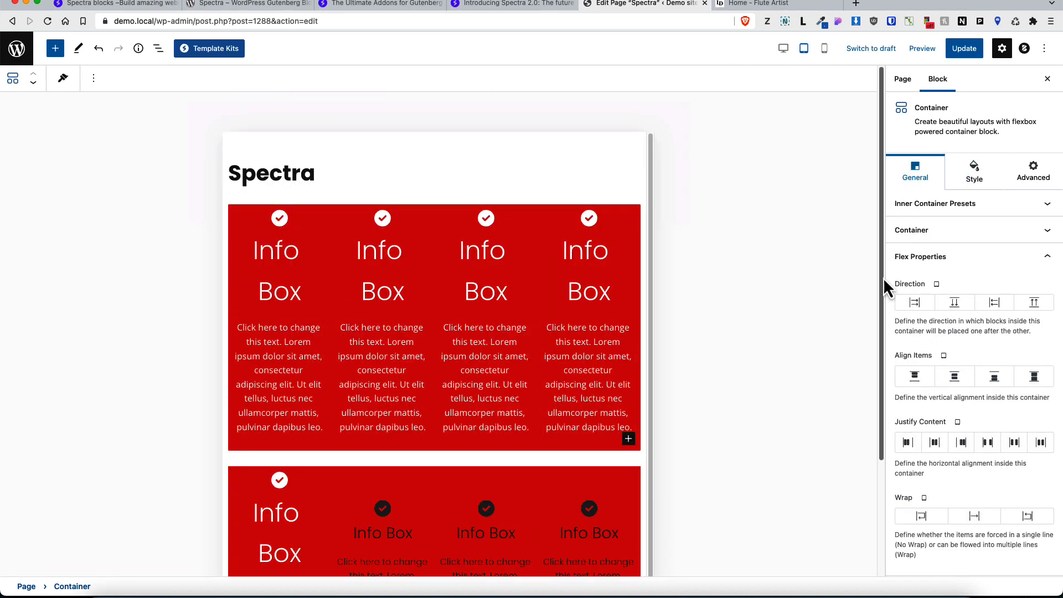
{"action": "left_click", "coordinate": [931, 382]}
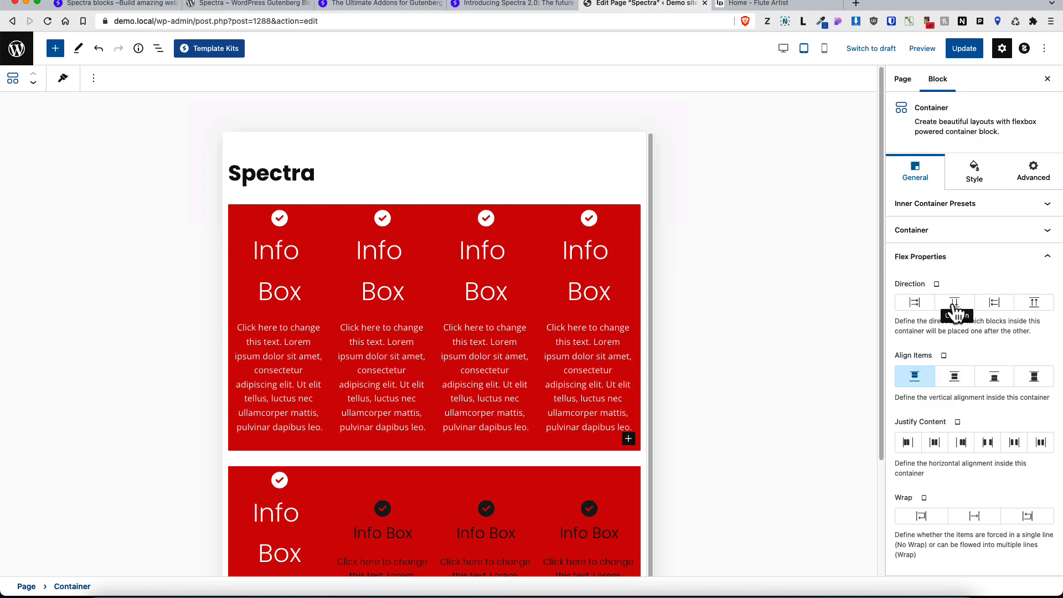
{"action": "left_click", "coordinate": [954, 306]}
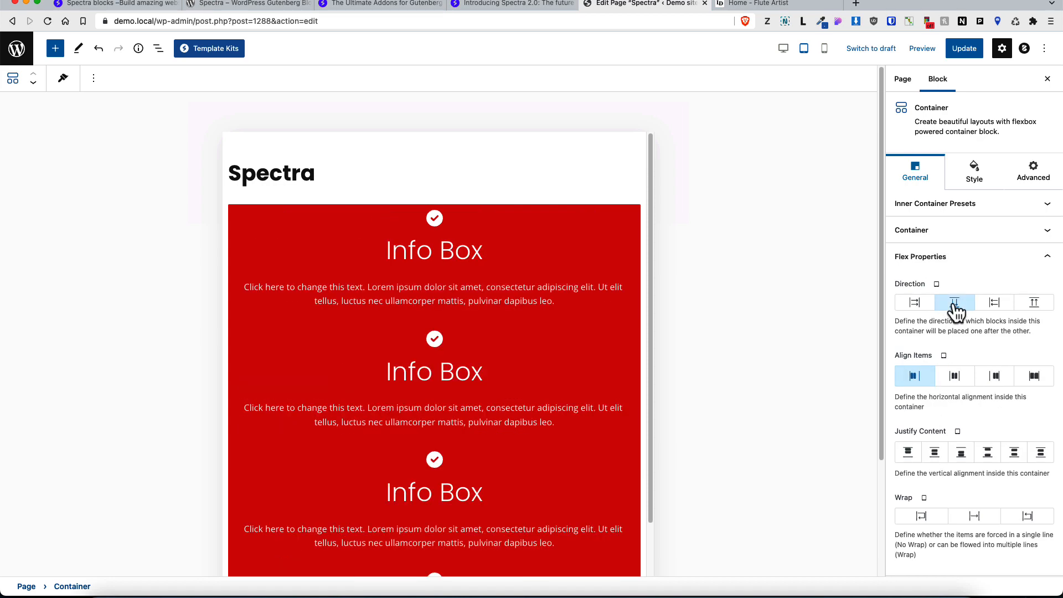
Step: Set the first upper Info Box's title font size to 20 for tablet and 18 for mobile
{"action": "left_click", "coordinate": [783, 54]}
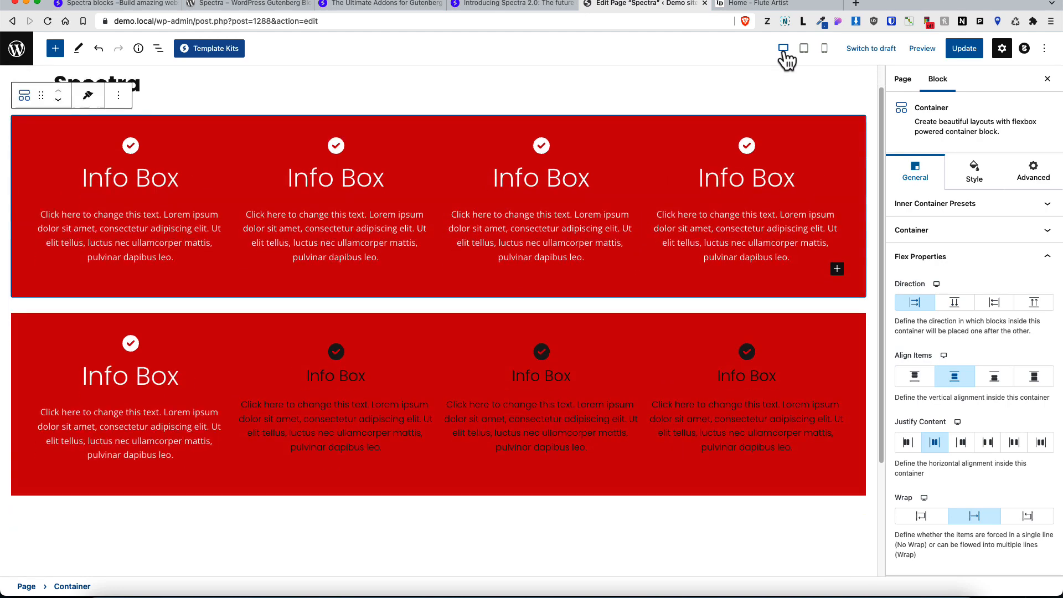
{"action": "left_click", "coordinate": [801, 50]}
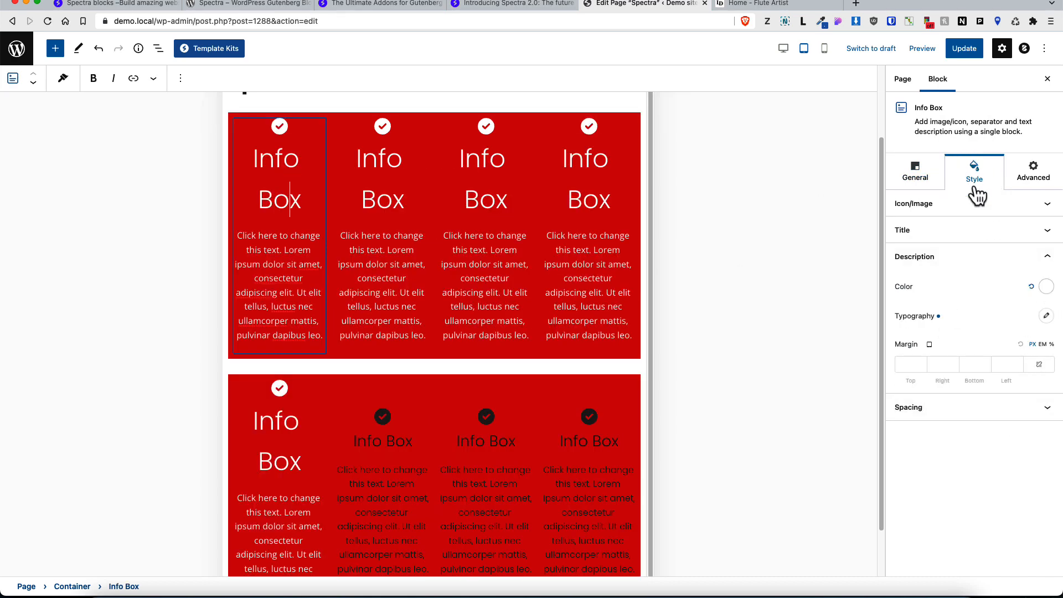
{"action": "left_click", "coordinate": [957, 236]}
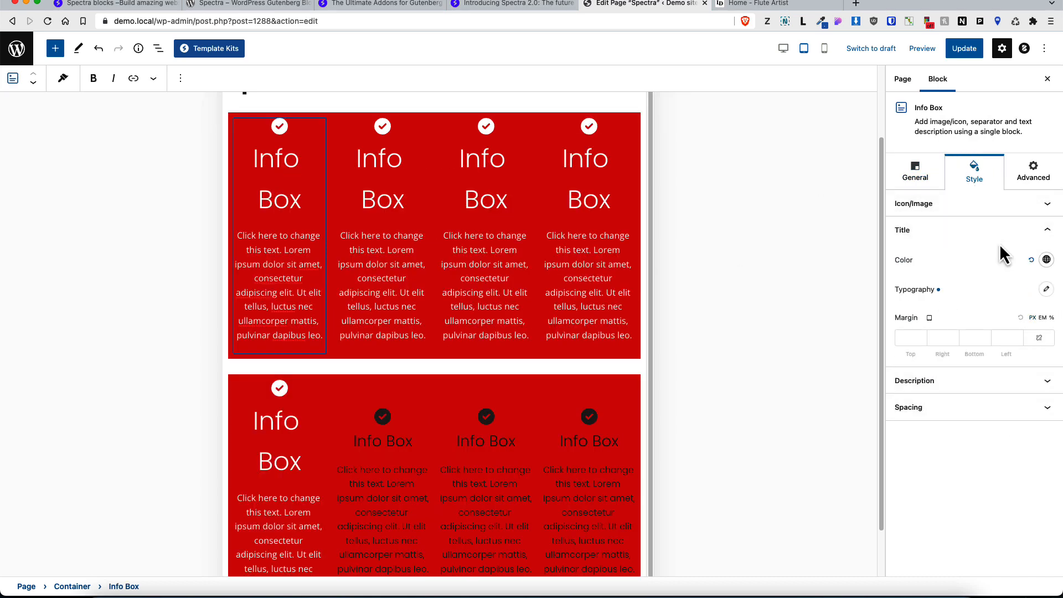
{"action": "left_click", "coordinate": [1045, 291]}
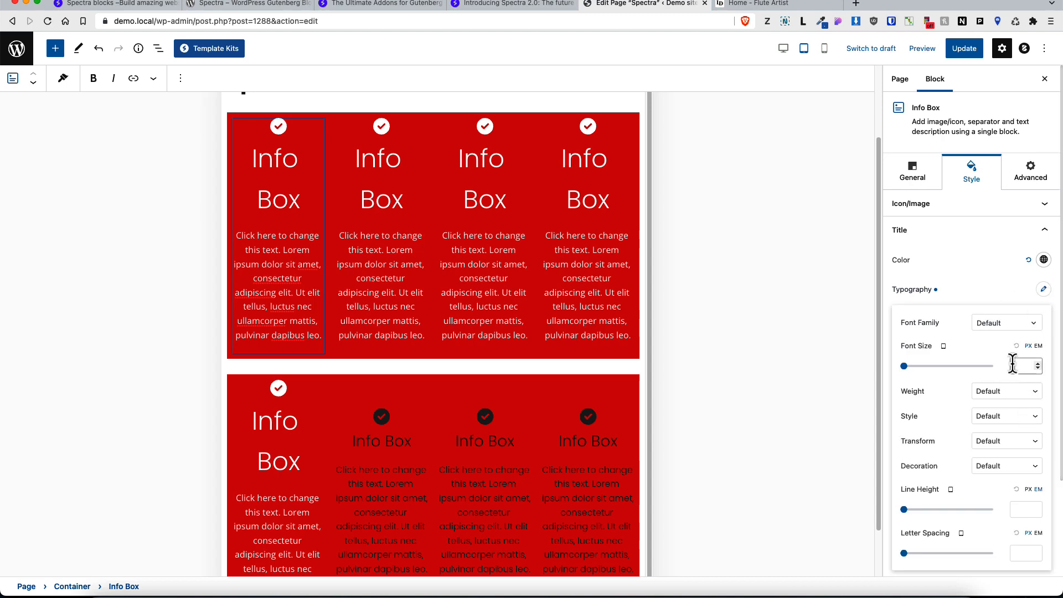
{"action": "type", "text": "20"}
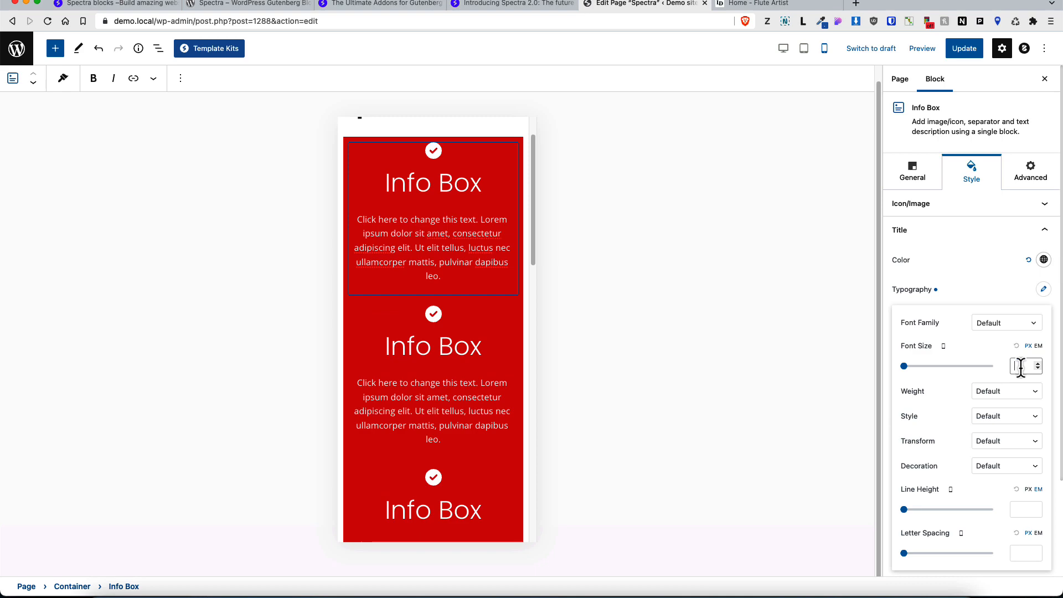
{"action": "type", "text": "18"}
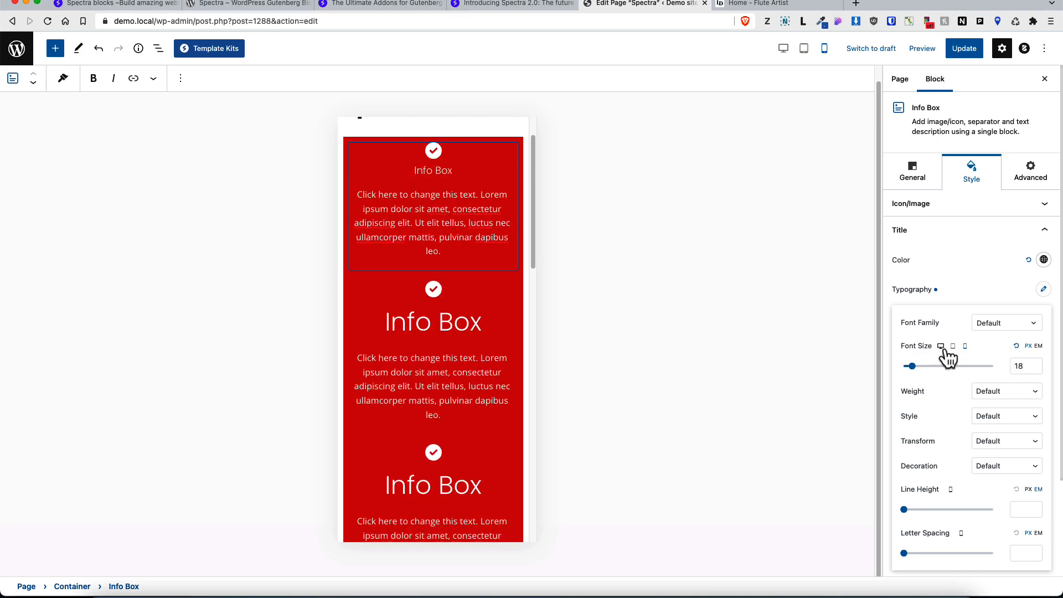
Step: Set the same title's desktop font size to 26
{"action": "left_click", "coordinate": [941, 346]}
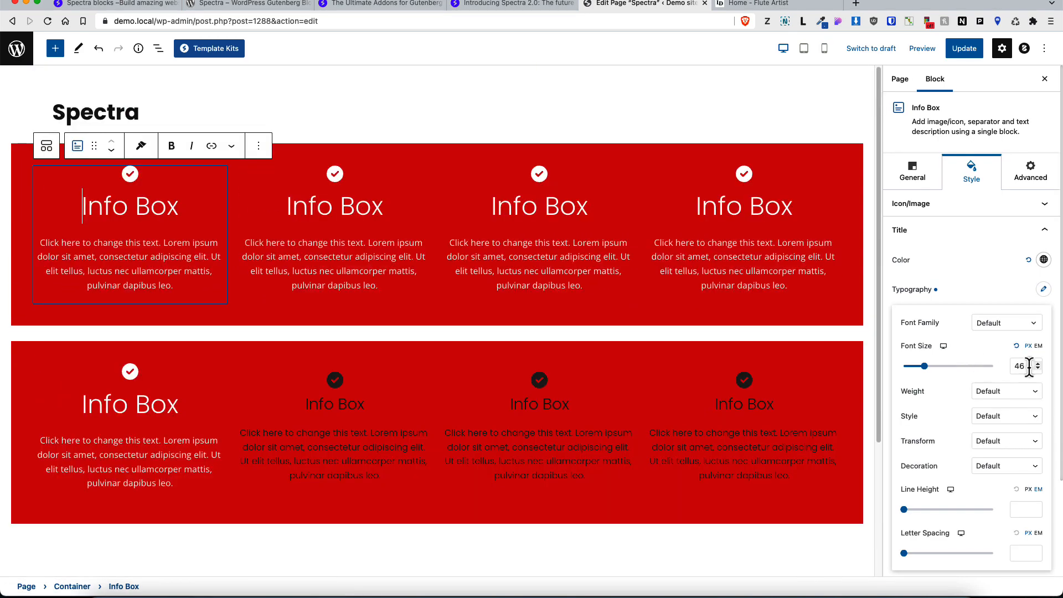
{"action": "double_click", "coordinate": [1018, 366]}
{"action": "type", "text": "26"}
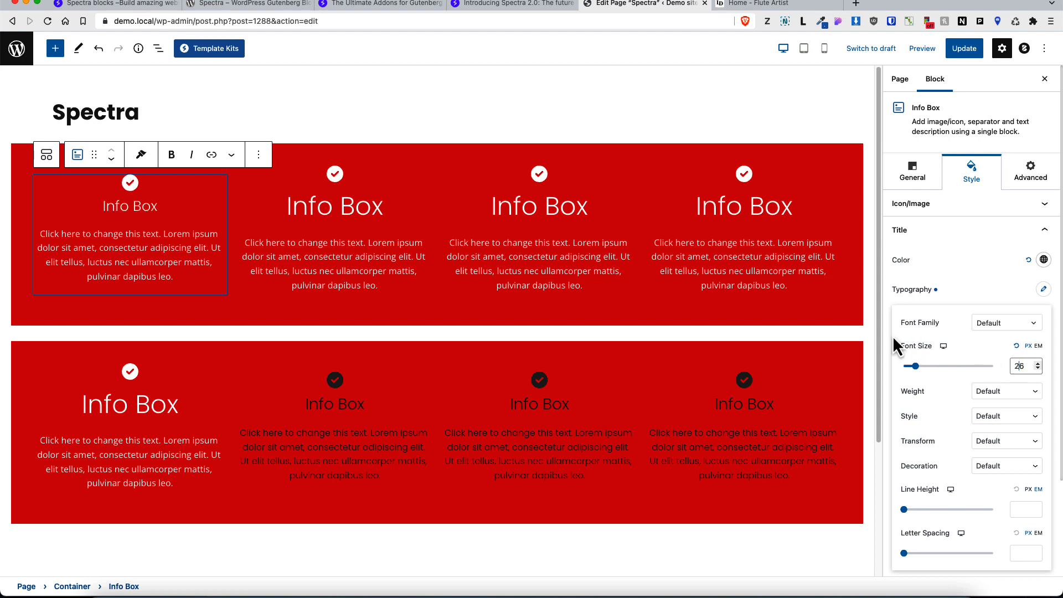
Step: Copy the first upper Info Box's style and paste it onto the other three Info Boxes in the upper container
{"action": "left_click", "coordinate": [142, 158]}
{"action": "left_click", "coordinate": [146, 187]}
{"action": "left_click", "coordinate": [349, 200]}
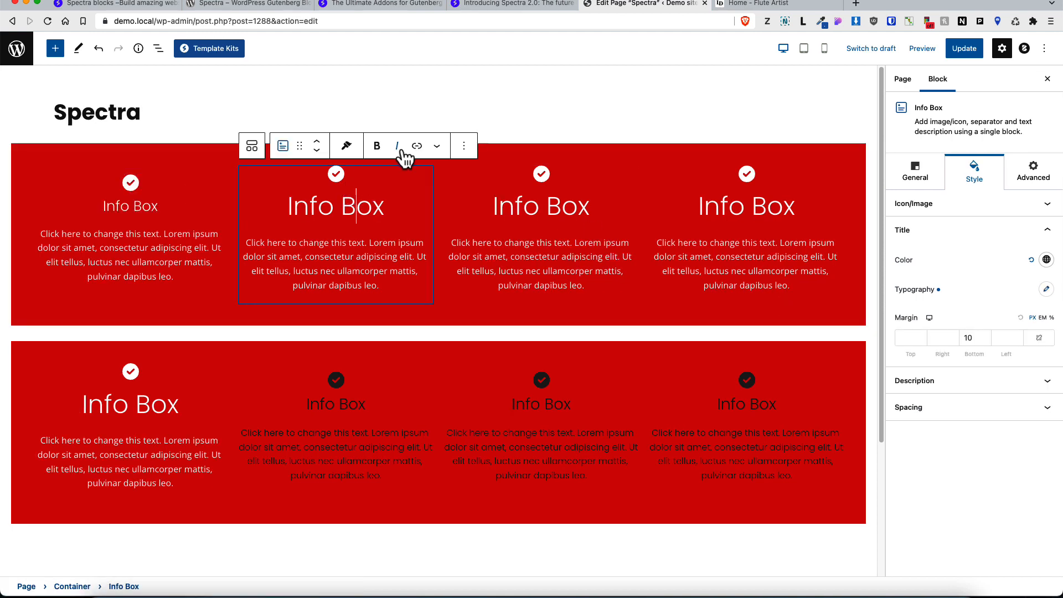
{"action": "left_click", "coordinate": [346, 147]}
{"action": "left_click", "coordinate": [354, 197]}
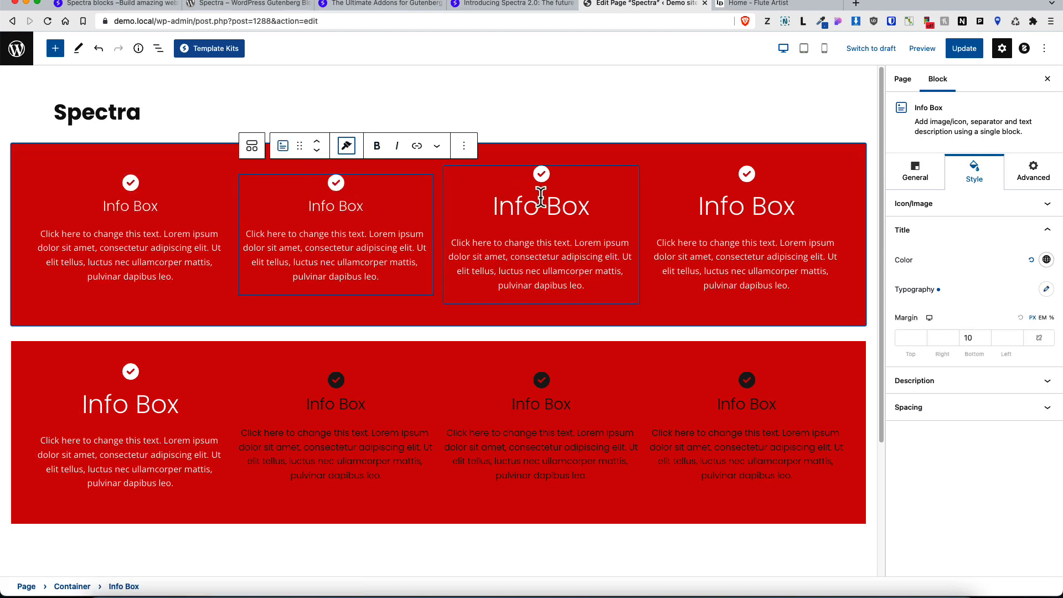
{"action": "left_click", "coordinate": [544, 200]}
{"action": "left_click", "coordinate": [552, 146]}
{"action": "left_click", "coordinate": [563, 195]}
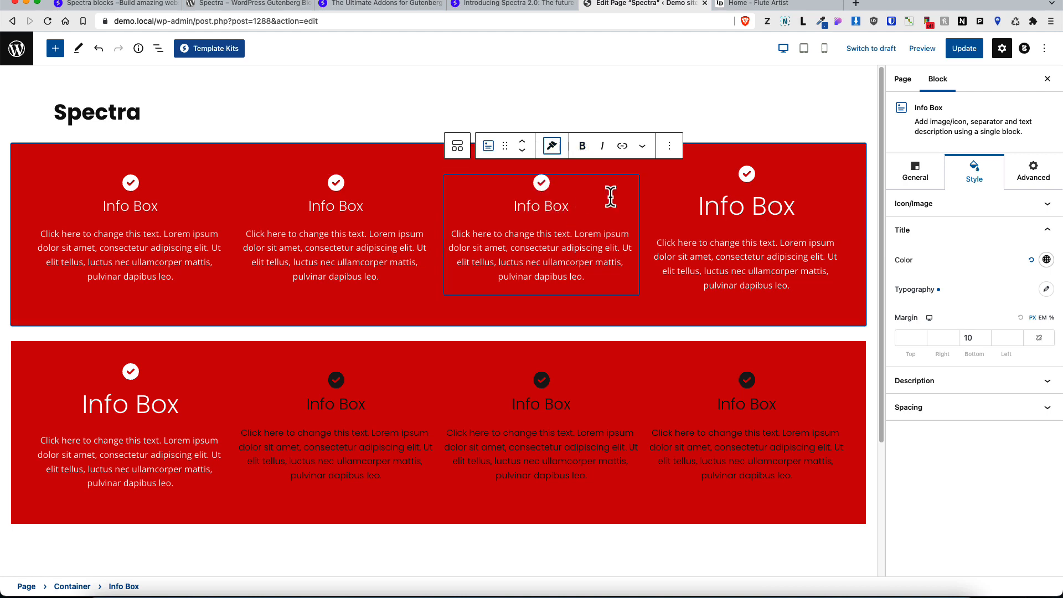
{"action": "left_click", "coordinate": [742, 204]}
{"action": "left_click", "coordinate": [745, 146]}
{"action": "left_click", "coordinate": [751, 193]}
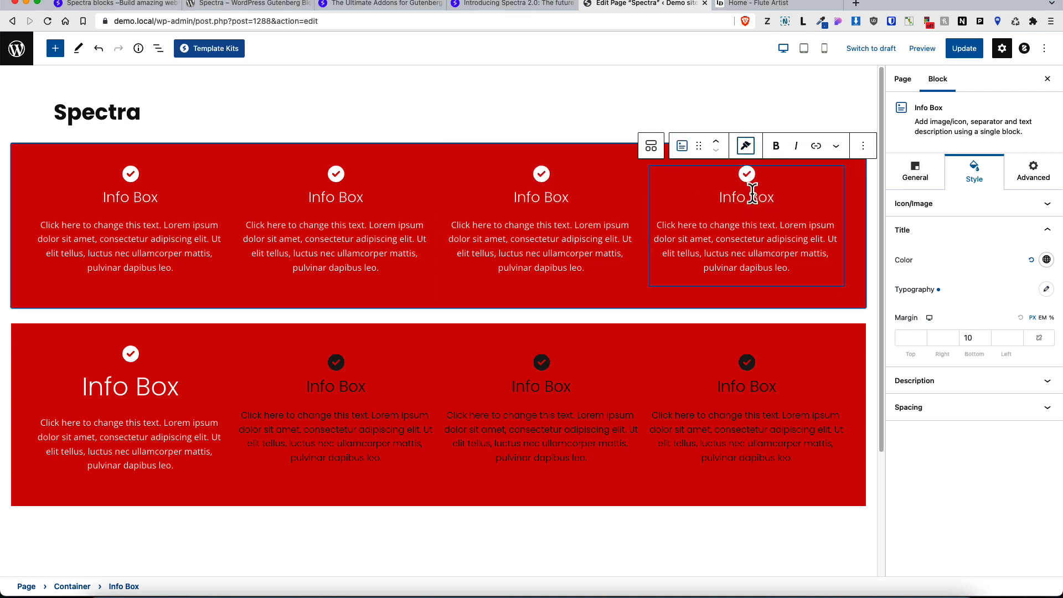
Step: Open the block inserter and browse the available Spectra blocks
{"action": "left_click", "coordinate": [135, 91]}
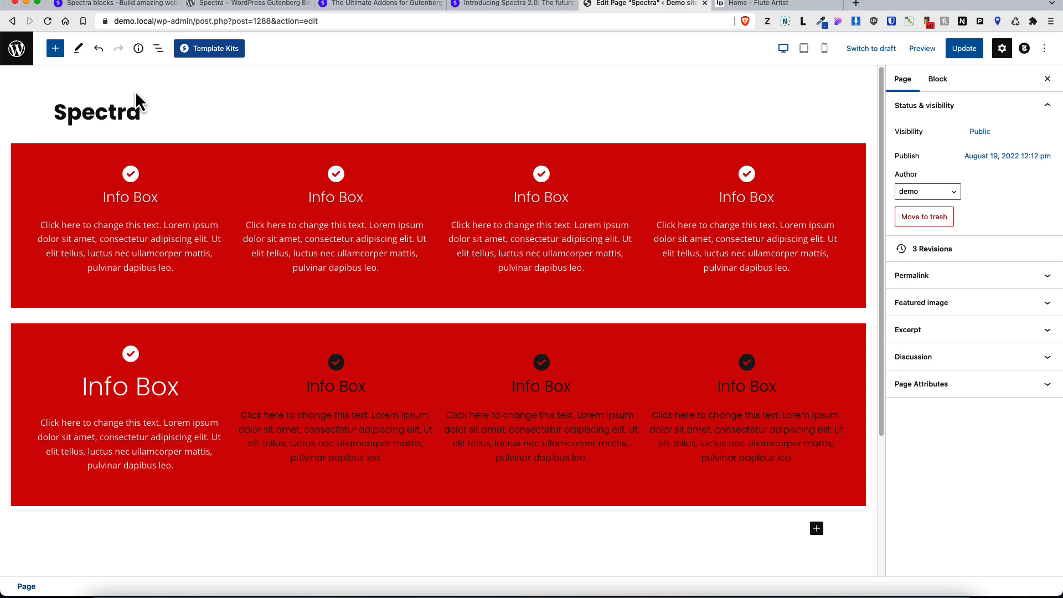
{"action": "left_click", "coordinate": [56, 51]}
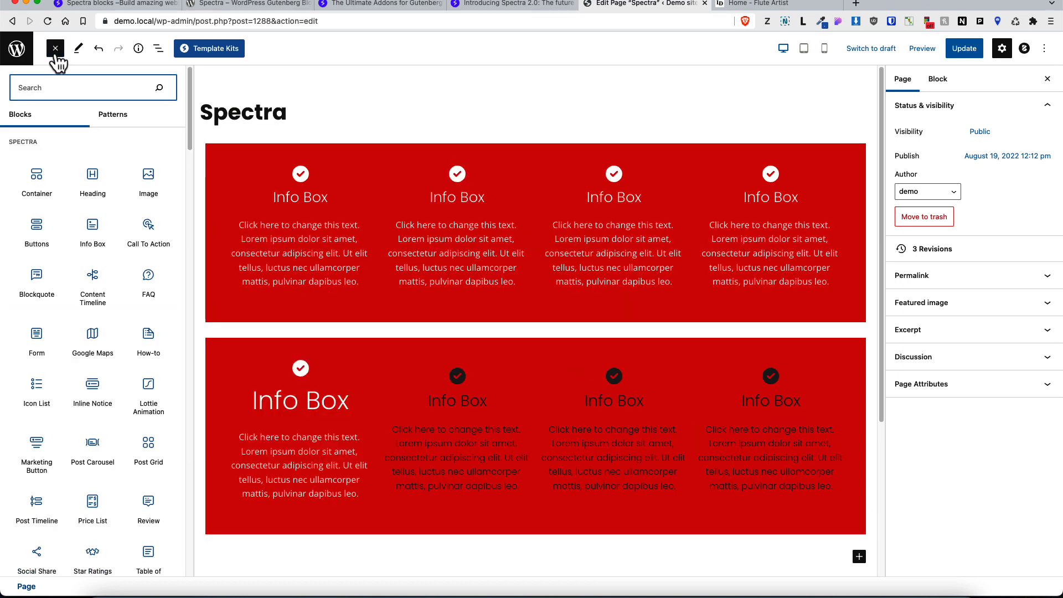
{"action": "mouse_move", "coordinate": [88, 201]}
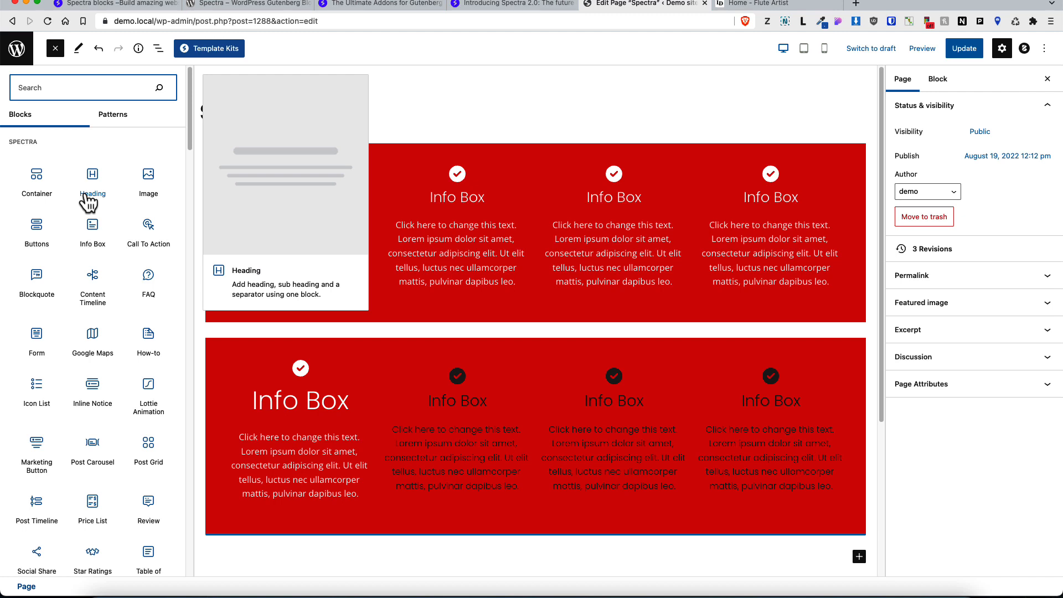
{"action": "mouse_move", "coordinate": [150, 230]}
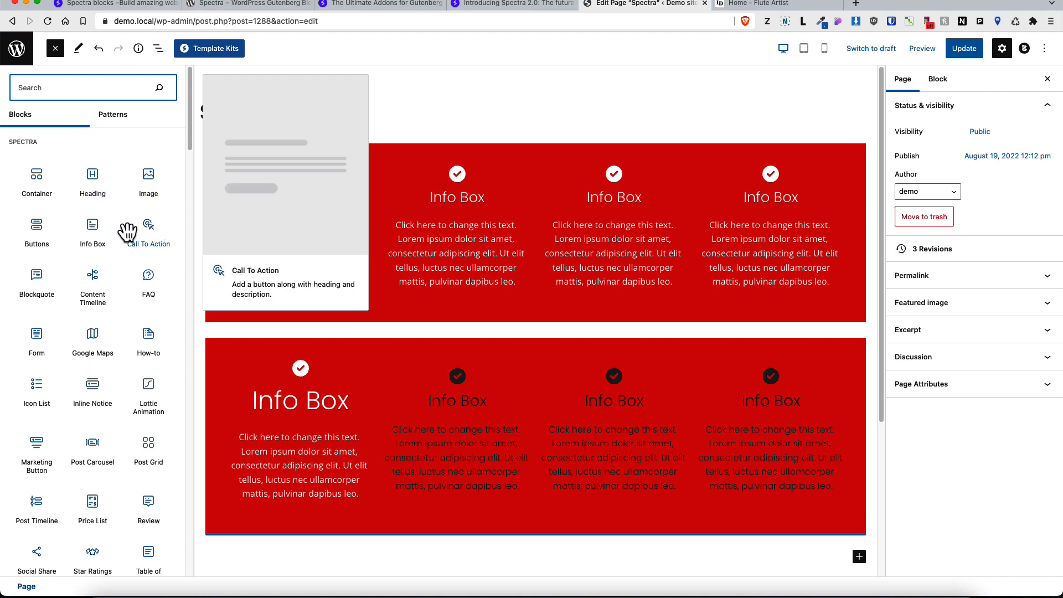
{"action": "mouse_move", "coordinate": [39, 235]}
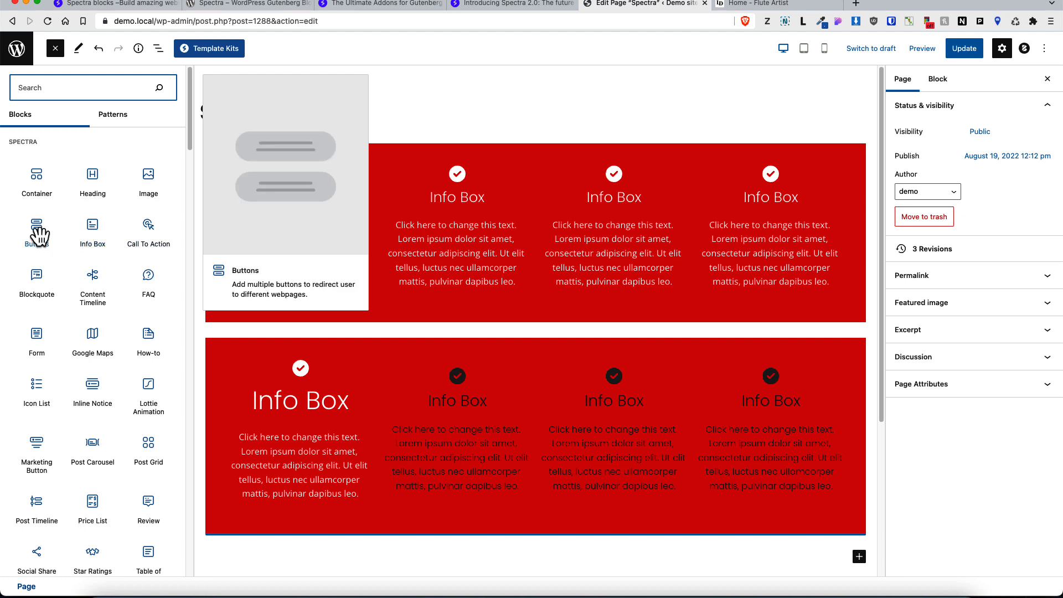
{"action": "mouse_move", "coordinate": [38, 295]}
{"action": "mouse_move", "coordinate": [114, 302]}
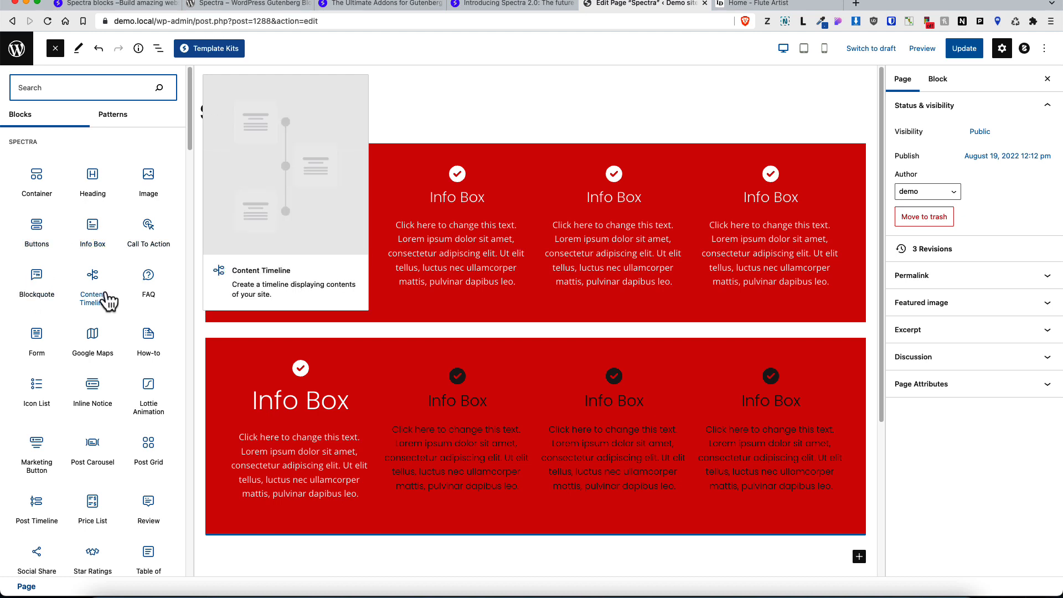
{"action": "mouse_move", "coordinate": [140, 287]}
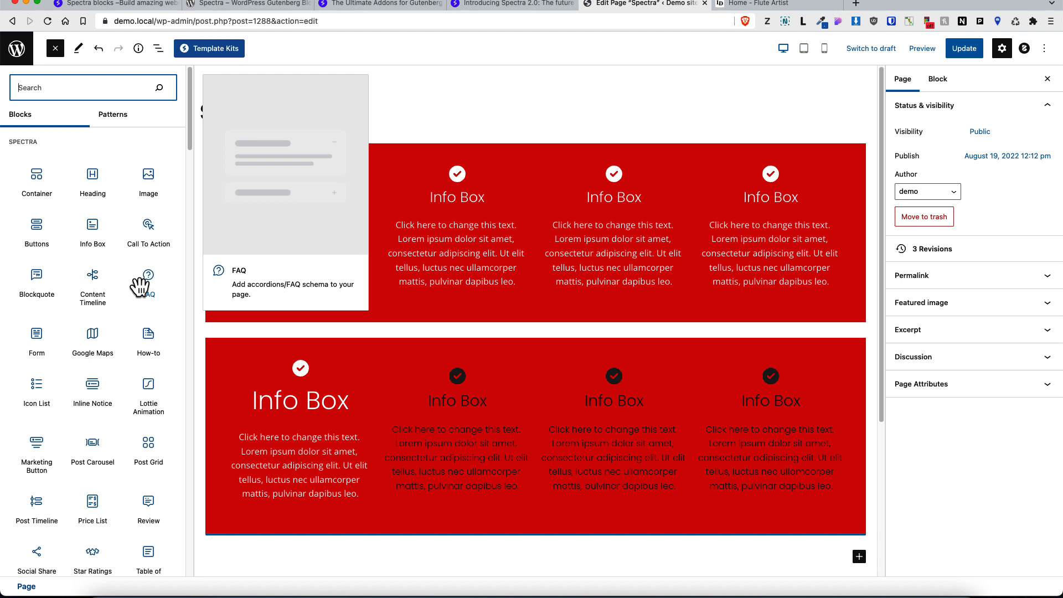
{"action": "mouse_move", "coordinate": [139, 339]}
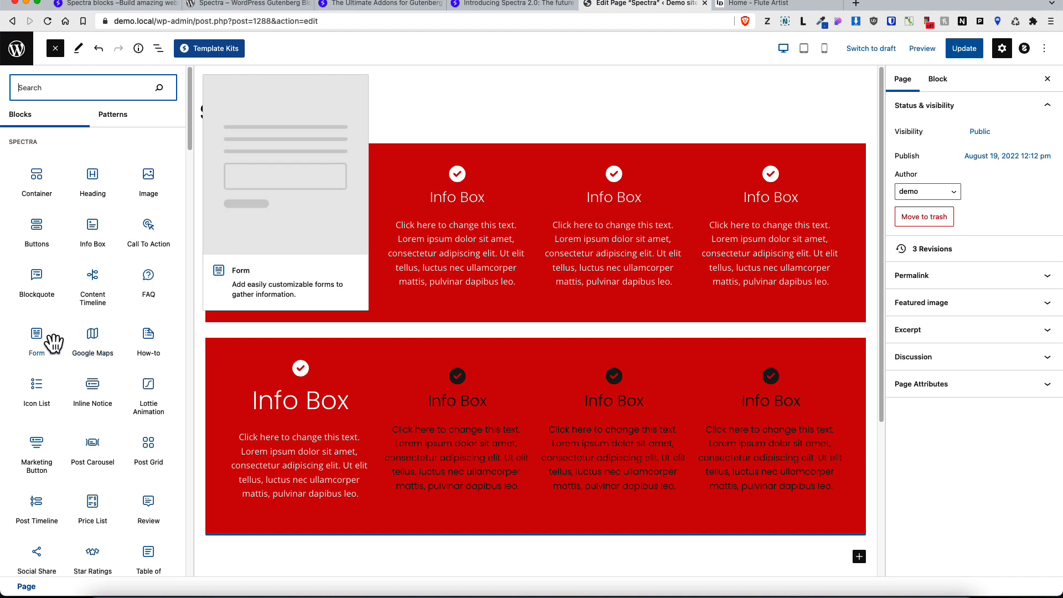
{"action": "mouse_move", "coordinate": [36, 381]}
{"action": "scroll", "coordinate": [99, 404], "scroll_direction": "down", "scroll_amount": 3}
{"action": "mouse_move", "coordinate": [100, 398]}
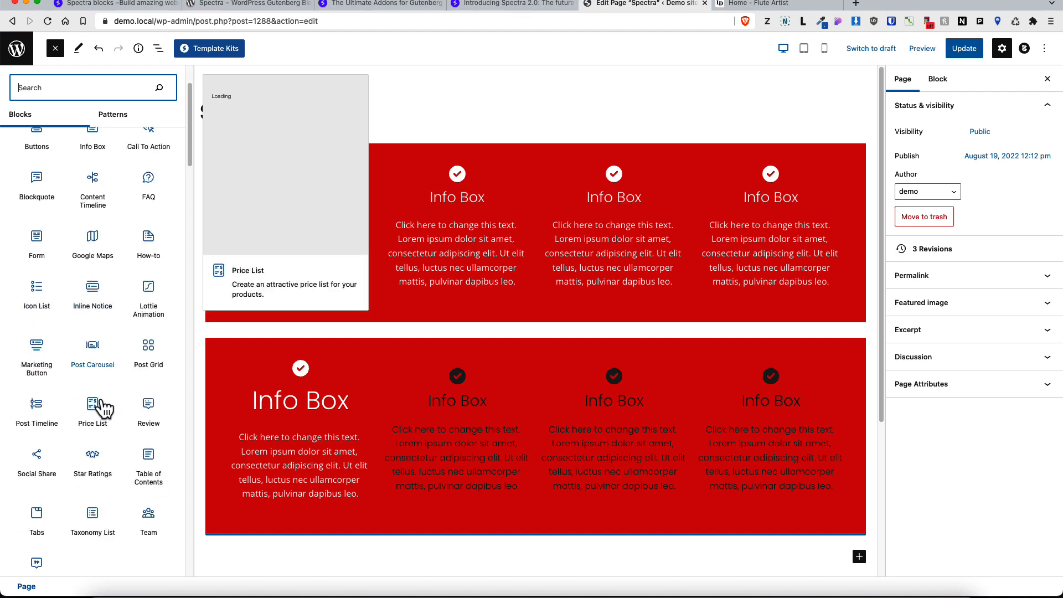
{"action": "scroll", "coordinate": [97, 224], "scroll_direction": "down", "scroll_amount": 2}
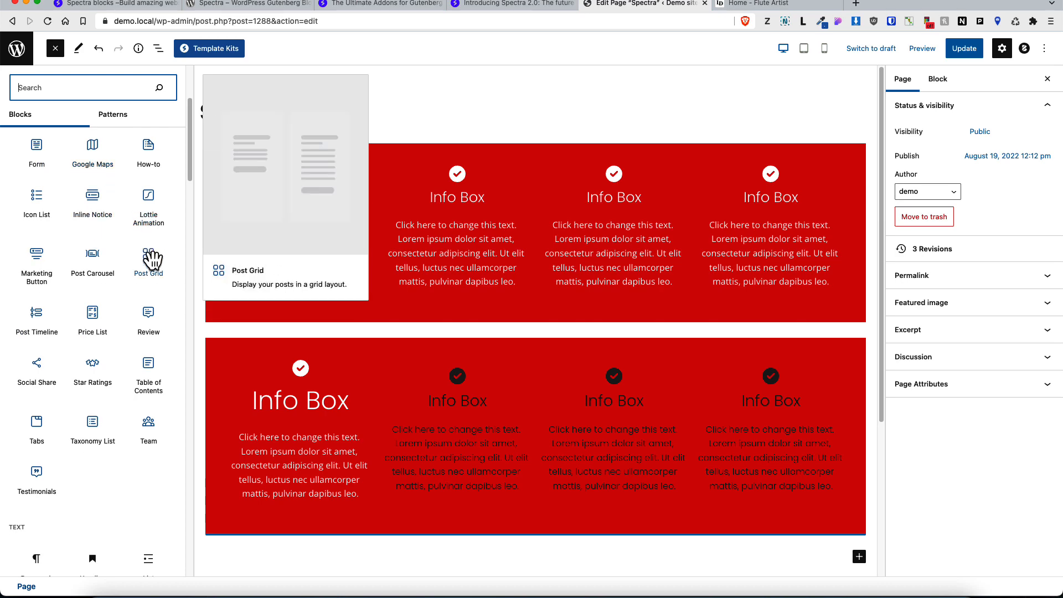
{"action": "mouse_move", "coordinate": [93, 263]}
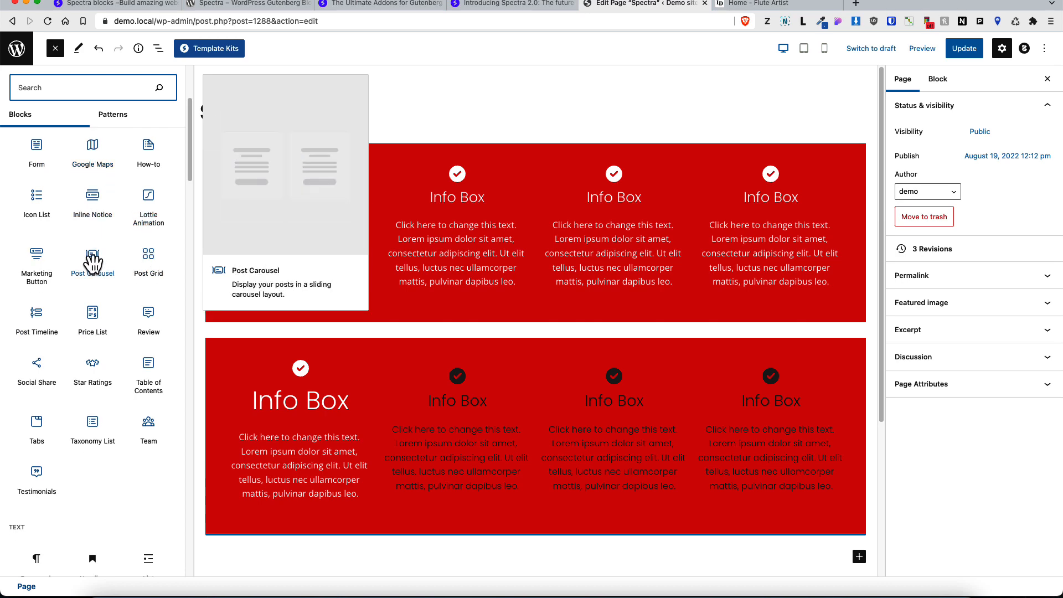
Step: Insert a Marketing Button block below the containers, try its presets, and turn off Show Description
{"action": "left_click", "coordinate": [35, 265]}
{"action": "scroll", "coordinate": [441, 351], "scroll_direction": "down", "scroll_amount": 4}
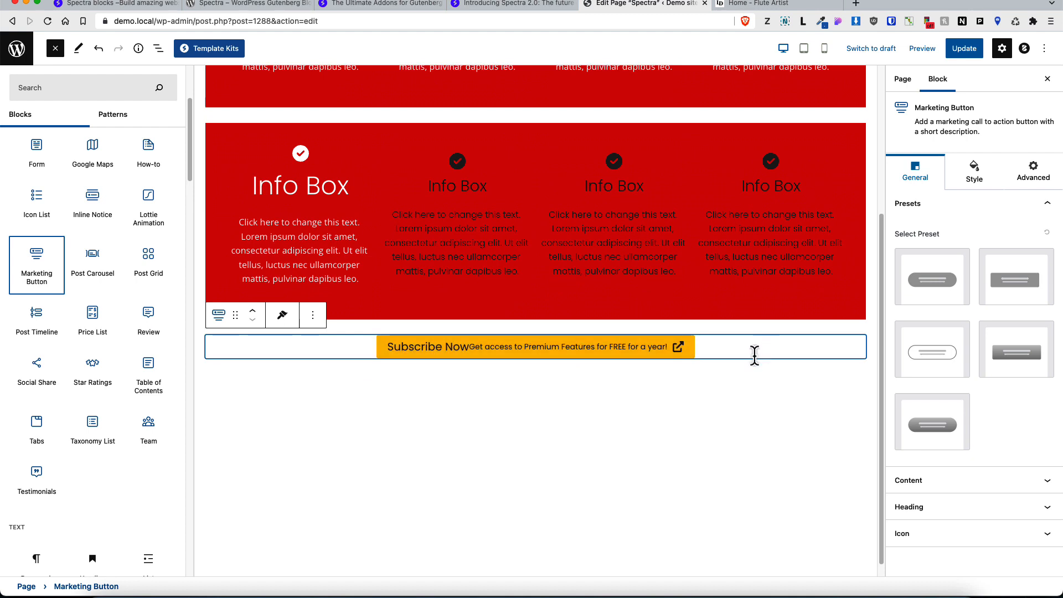
{"action": "left_click", "coordinate": [932, 281]}
{"action": "left_click", "coordinate": [1035, 294]}
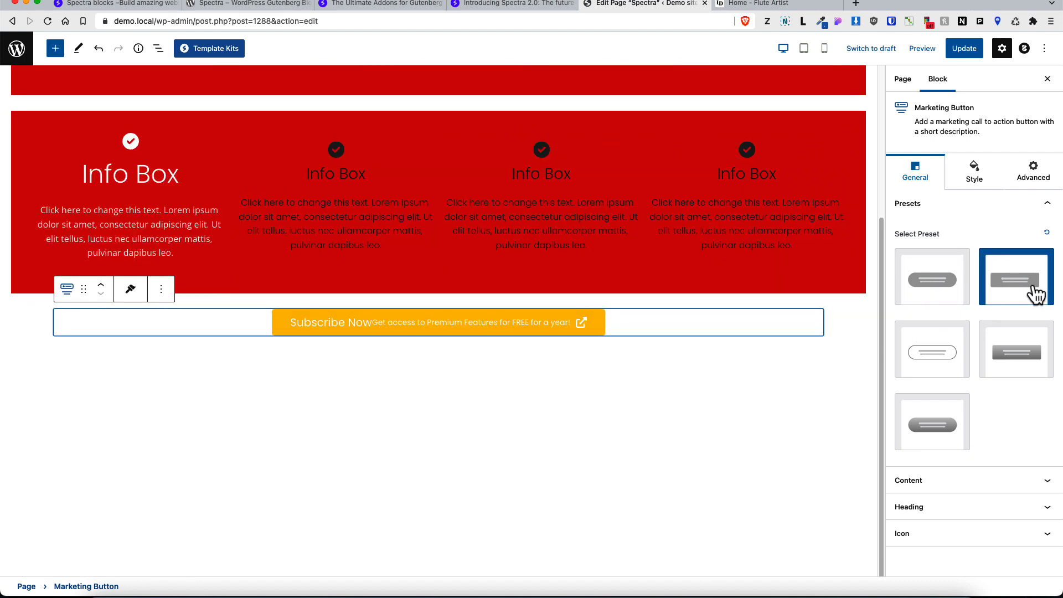
{"action": "left_click", "coordinate": [964, 351]}
{"action": "left_click", "coordinate": [1044, 348]}
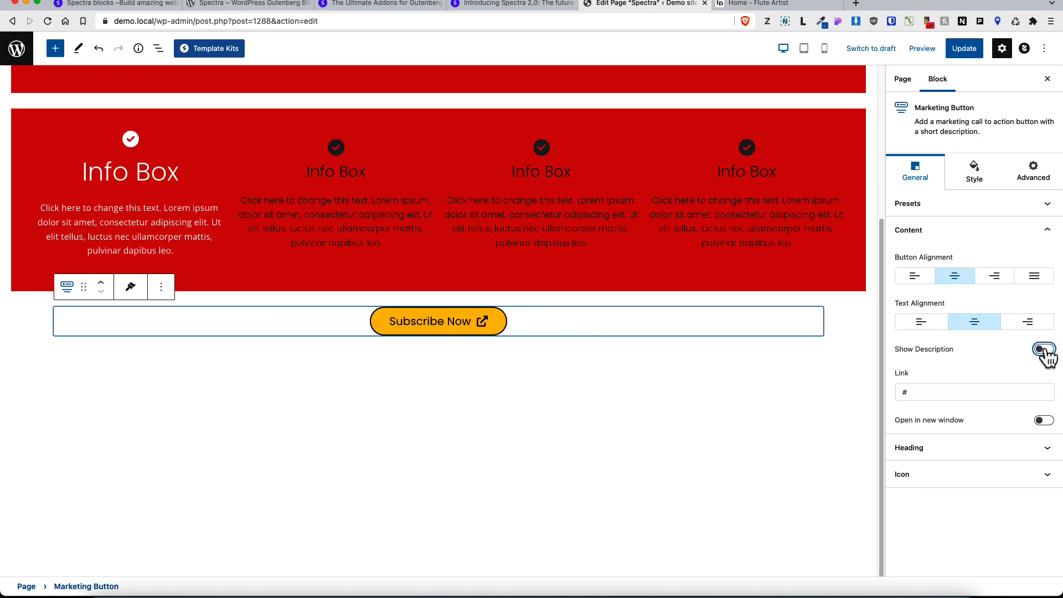
Step: Add a Team block and a Testimonials block beneath the Marketing Button
{"action": "left_click", "coordinate": [55, 49]}
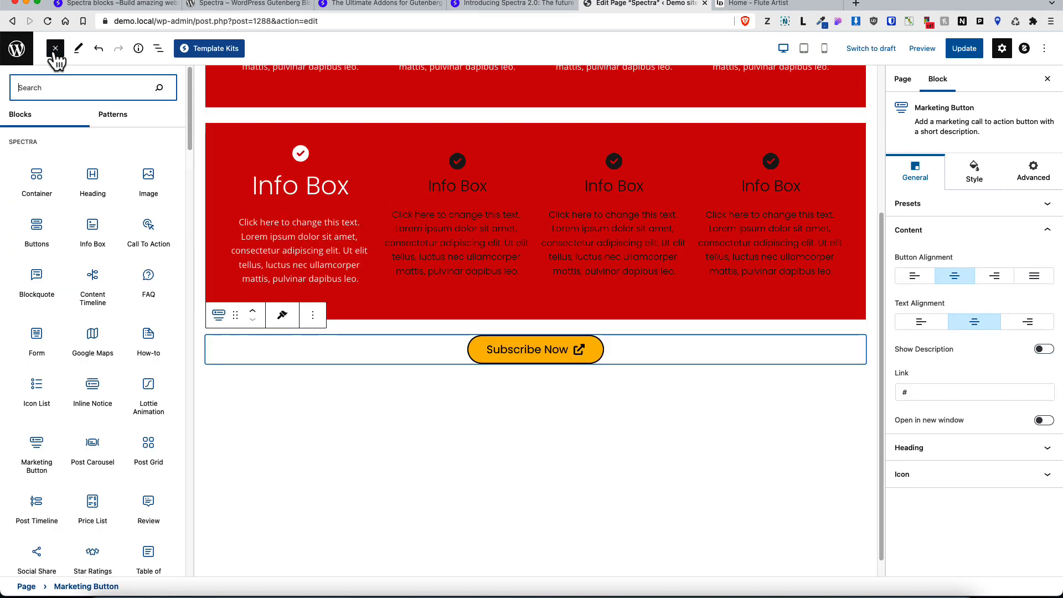
{"action": "scroll", "coordinate": [83, 344], "scroll_direction": "down", "scroll_amount": 5}
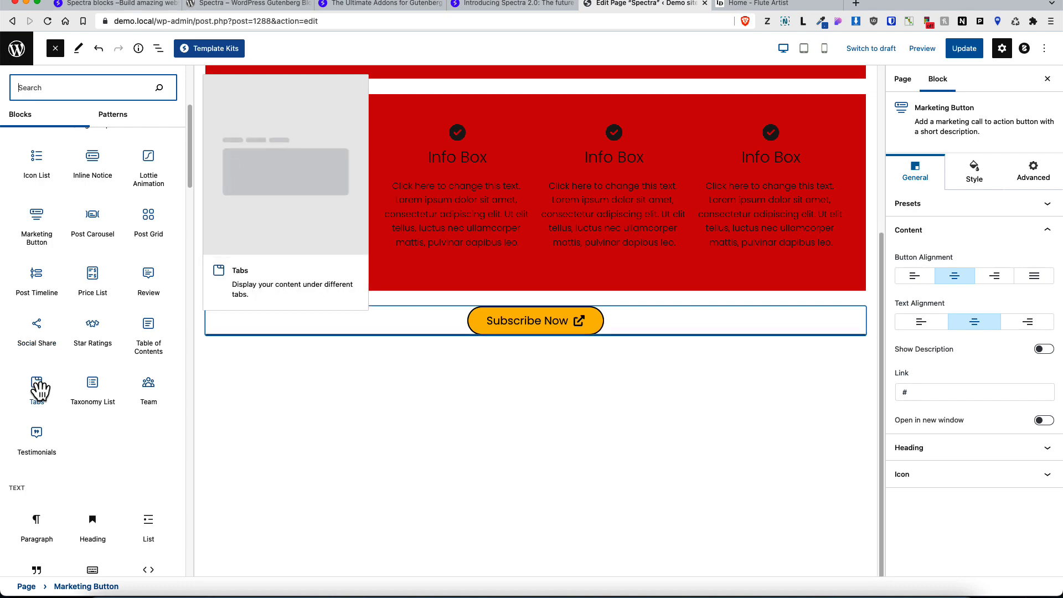
{"action": "left_click", "coordinate": [166, 391]}
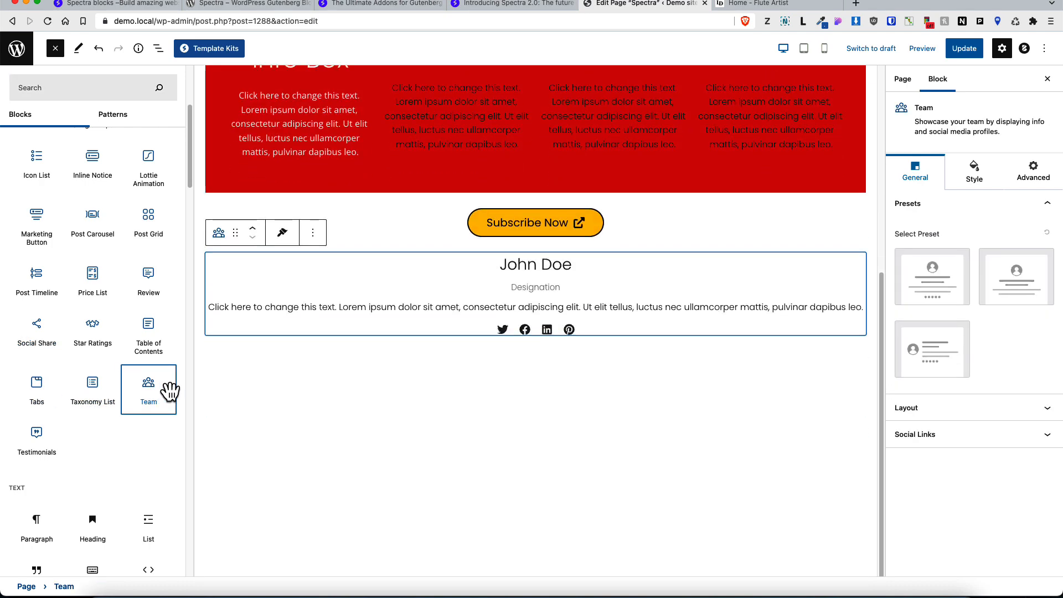
{"action": "left_click", "coordinate": [37, 434]}
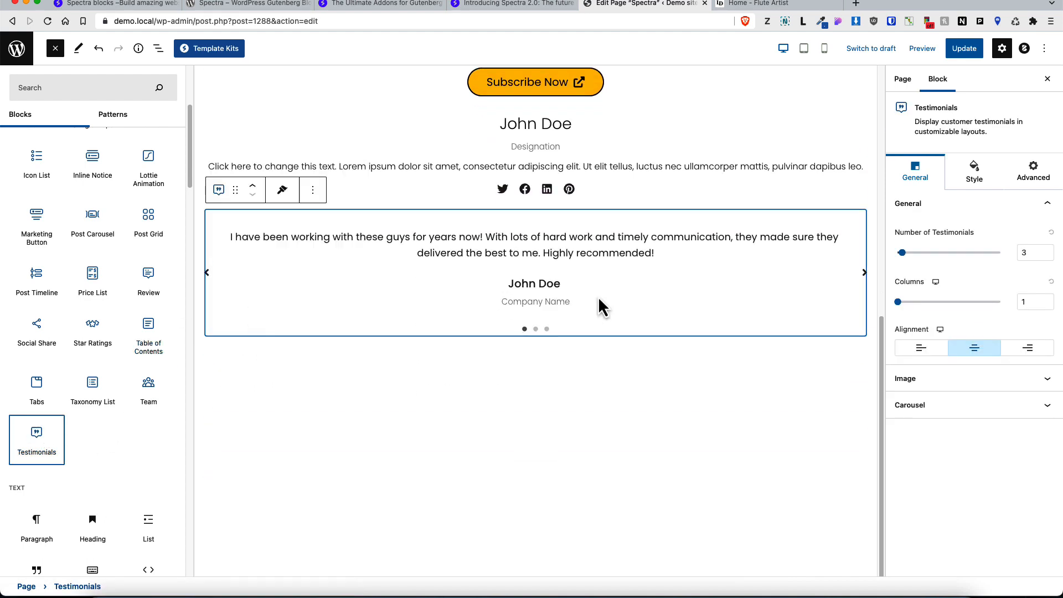
{"action": "scroll", "coordinate": [104, 448], "scroll_direction": "up", "scroll_amount": 5}
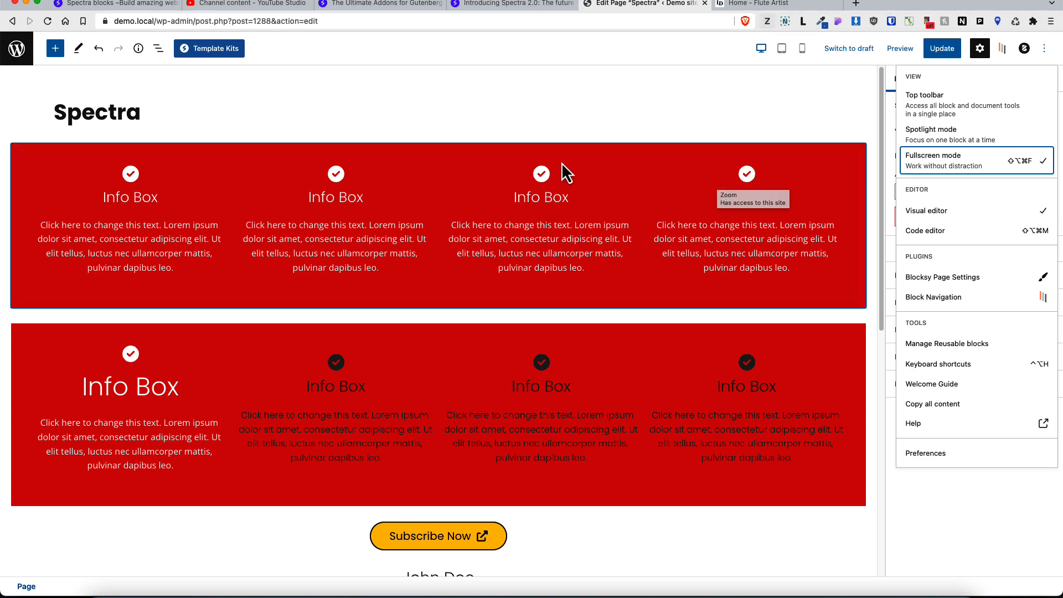
Step: Try reordering the upper container by moving it down and dragging it back to the top
{"action": "left_click", "coordinate": [72, 162]}
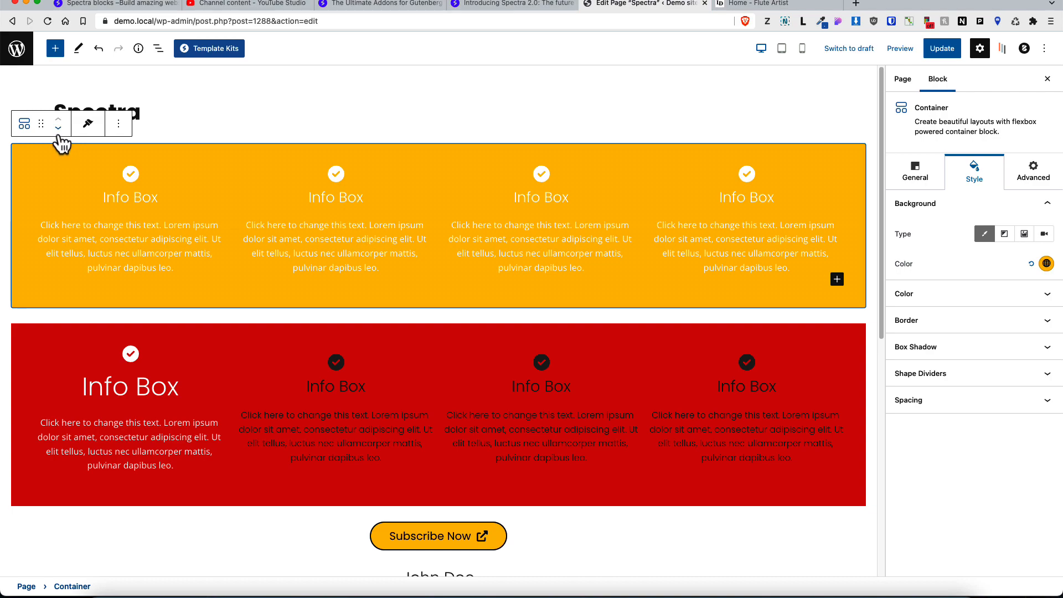
{"action": "left_click", "coordinate": [58, 128]}
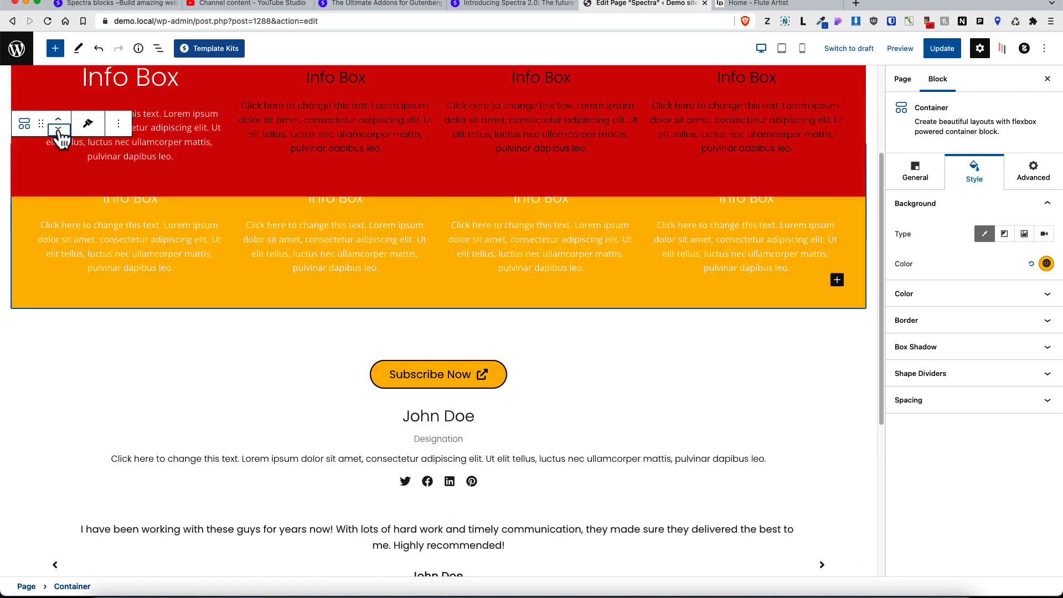
{"action": "scroll", "coordinate": [66, 155], "scroll_direction": "up", "scroll_amount": 2}
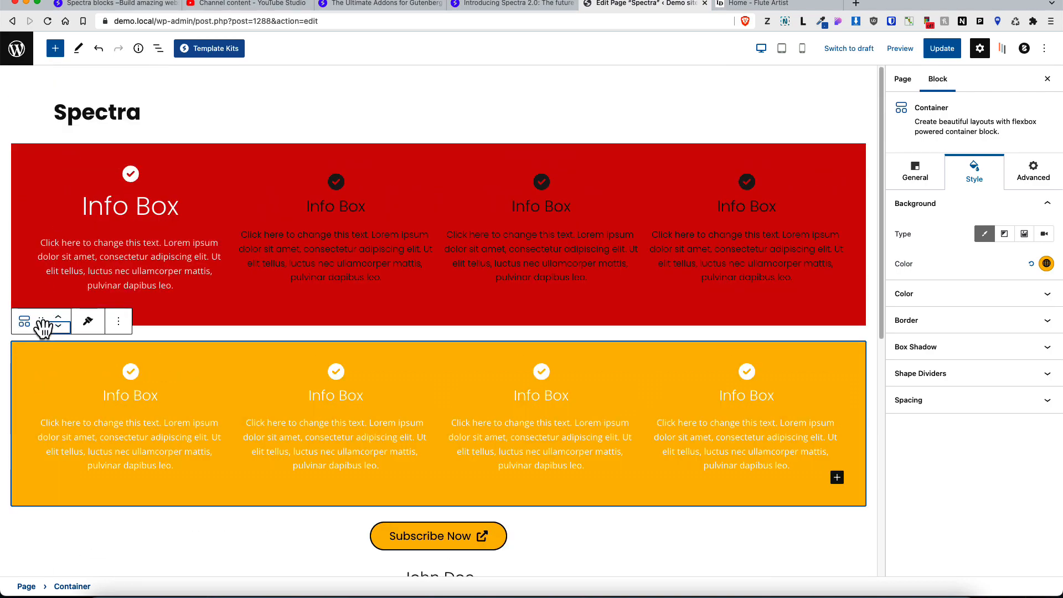
{"action": "left_click_drag", "start_coordinate": [40, 321], "coordinate": [91, 145]}
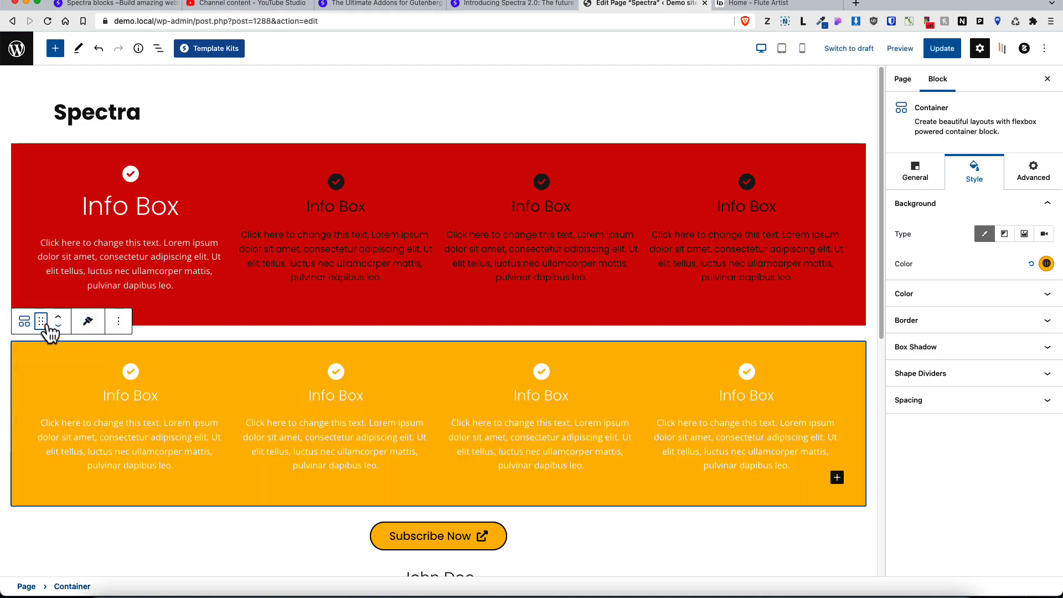
{"action": "left_click_drag", "start_coordinate": [41, 321], "coordinate": [82, 145]}
Step: Drag an Info Box in the upper container into the first position
{"action": "left_click", "coordinate": [138, 169]}
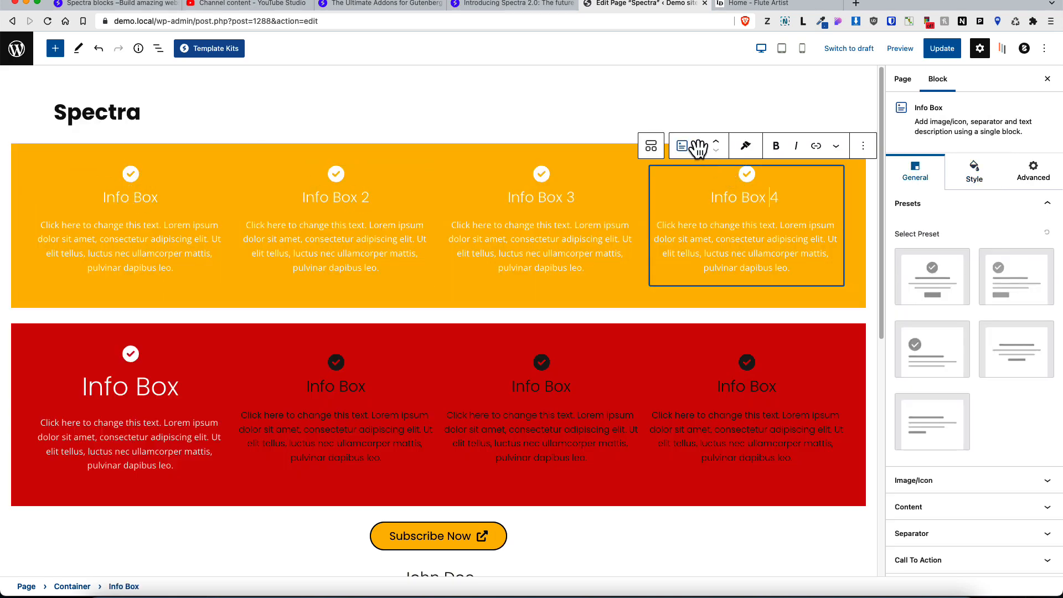
{"action": "left_click_drag", "start_coordinate": [695, 147], "coordinate": [149, 181]}
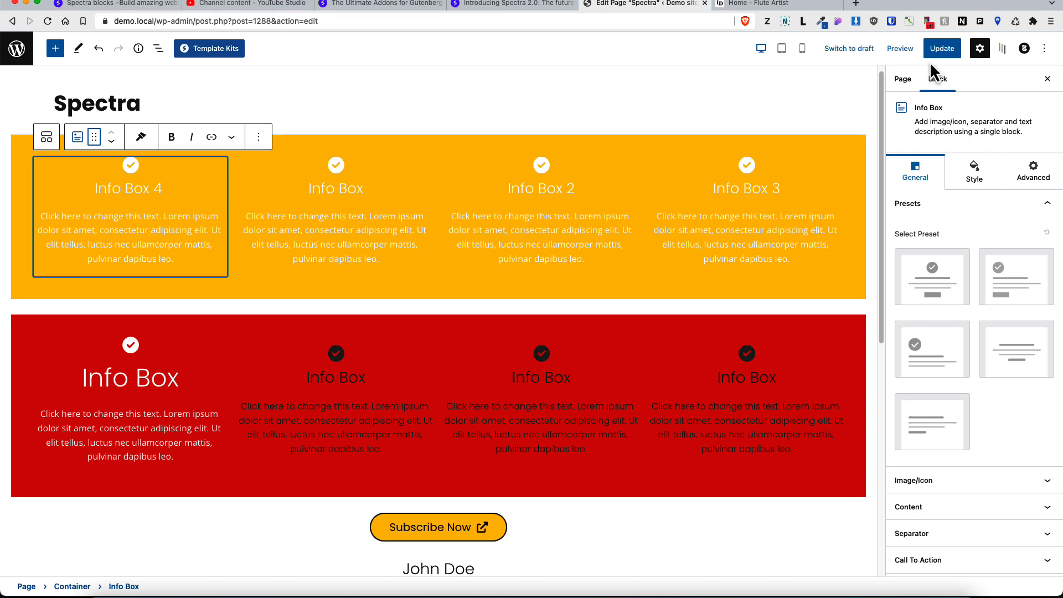
Step: Open the Block Navigation panel and drag the red container above the yellow one in its tree
{"action": "left_click", "coordinate": [1002, 49]}
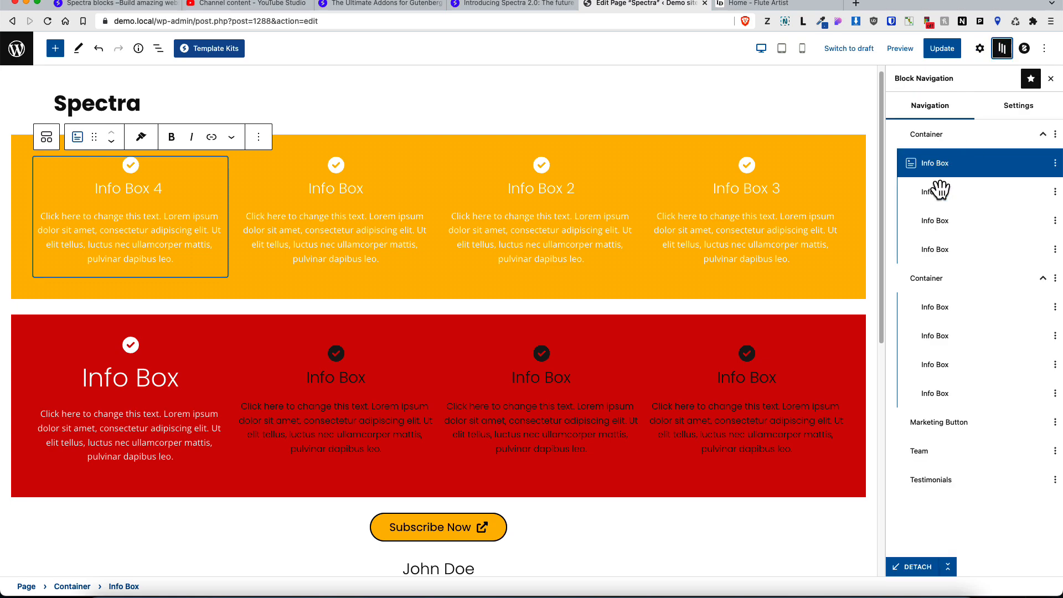
{"action": "left_click_drag", "start_coordinate": [932, 280], "coordinate": [936, 162]}
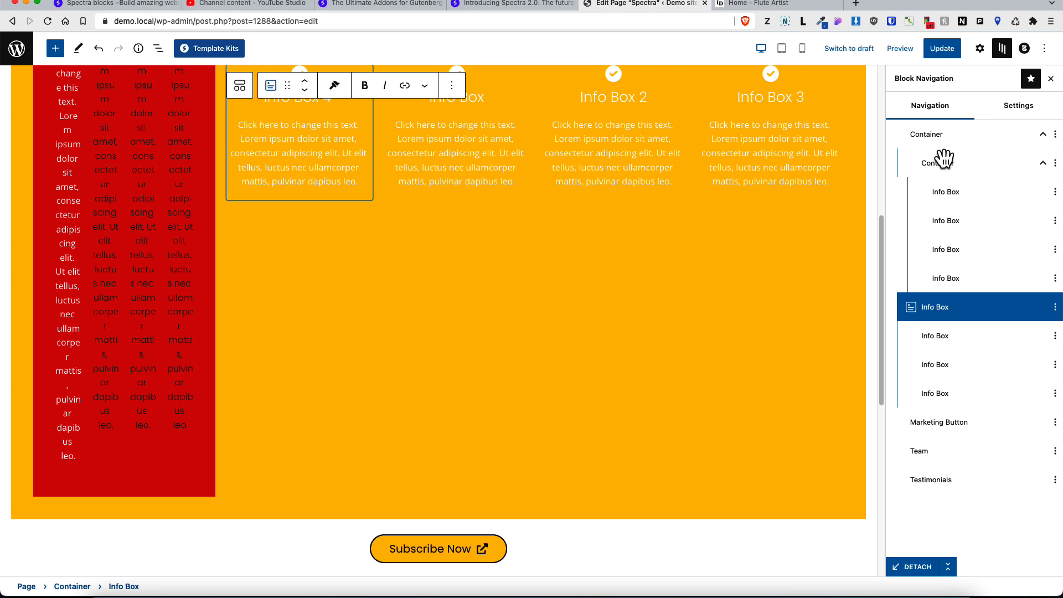
{"action": "left_click_drag", "start_coordinate": [939, 159], "coordinate": [944, 131]}
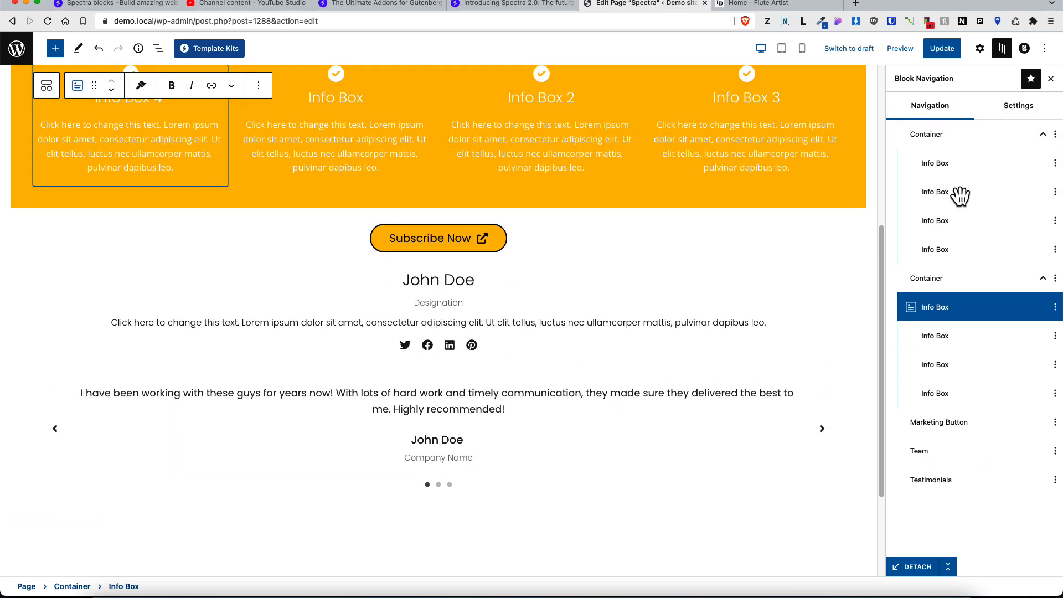
Step: Move the Testimonials block to the top of the page in the navigation tree
{"action": "left_click", "coordinate": [930, 480]}
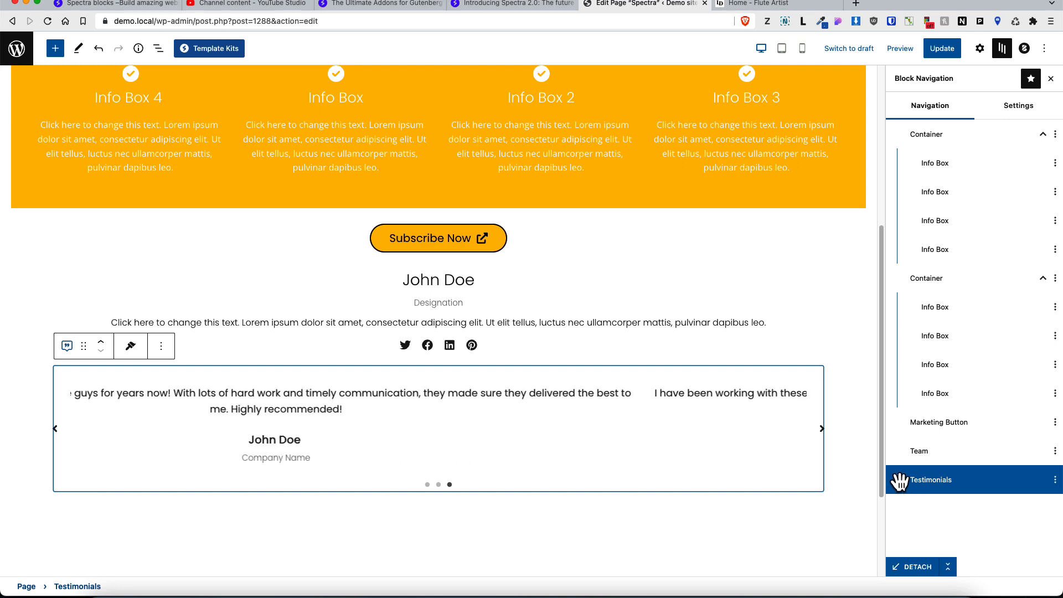
{"action": "left_click_drag", "start_coordinate": [896, 478], "coordinate": [936, 138]}
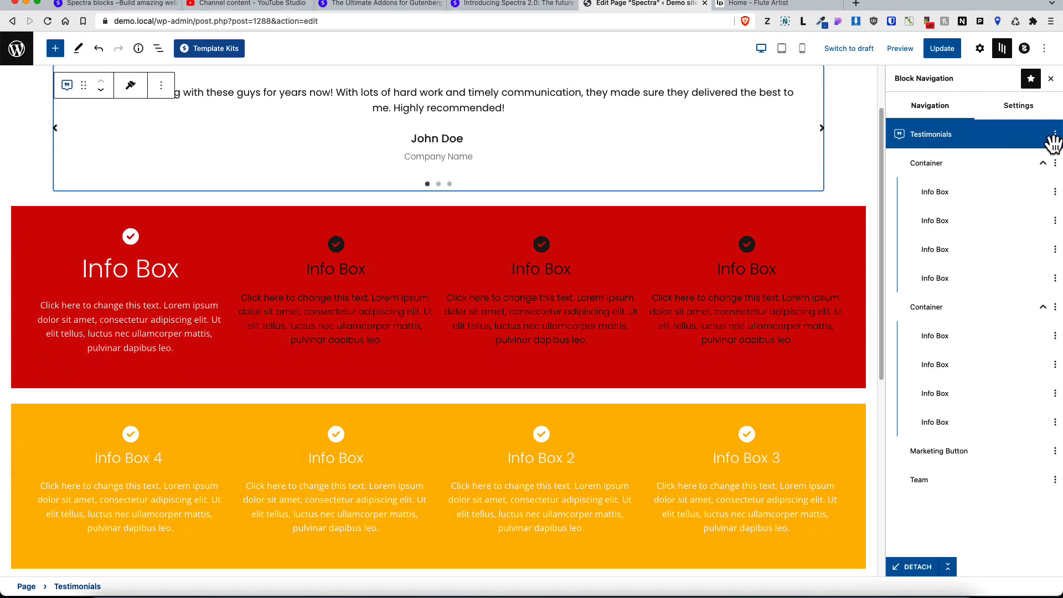